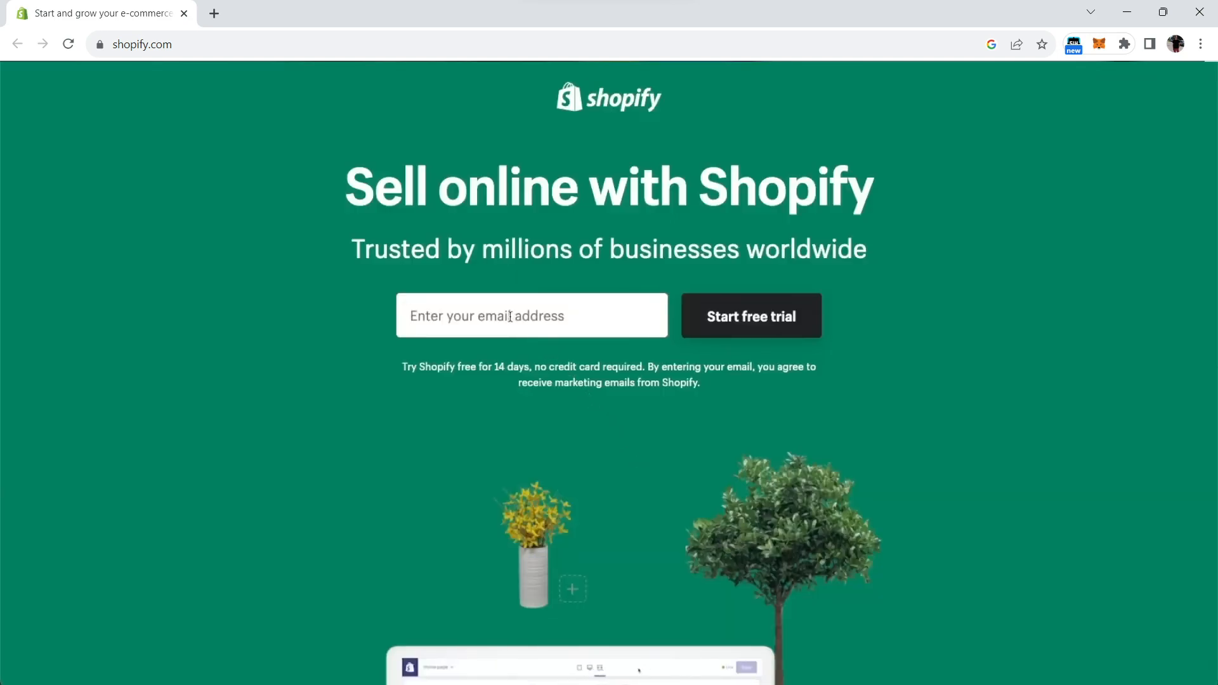
# - Start a free Shopify trial with the email address, enter the account password and create the store
pyautogui.hotkey('ctrl', 'v')
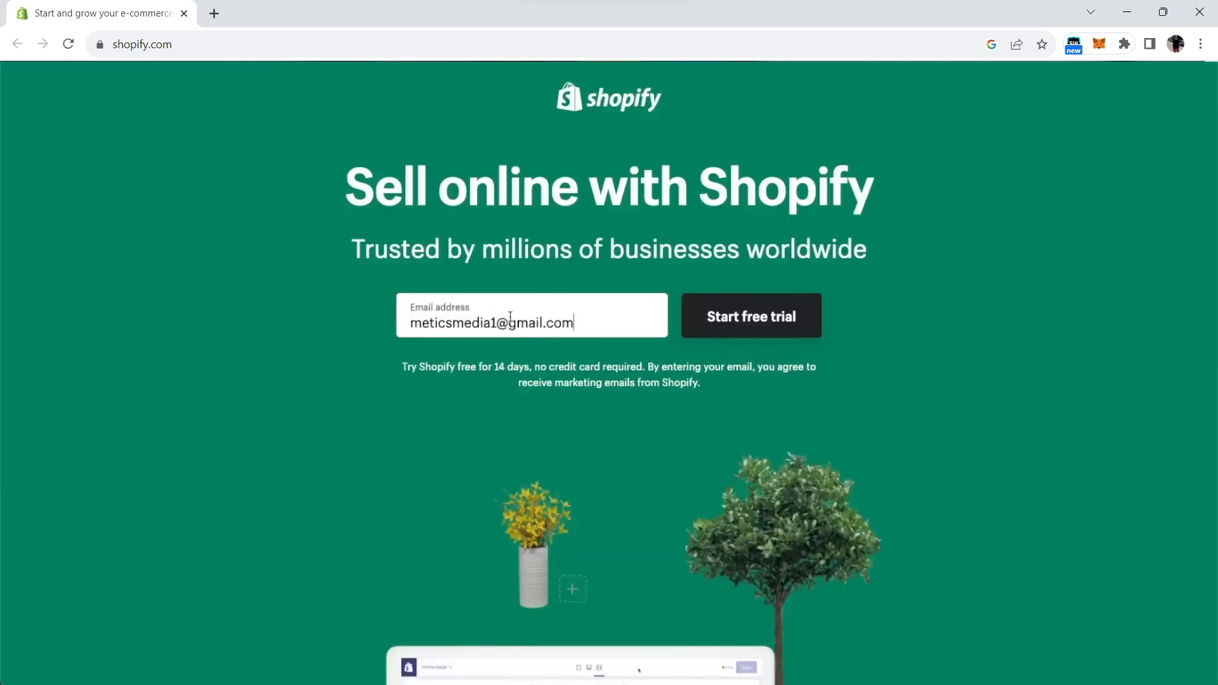
pyautogui.click(728, 317)
pyautogui.write('••••••')
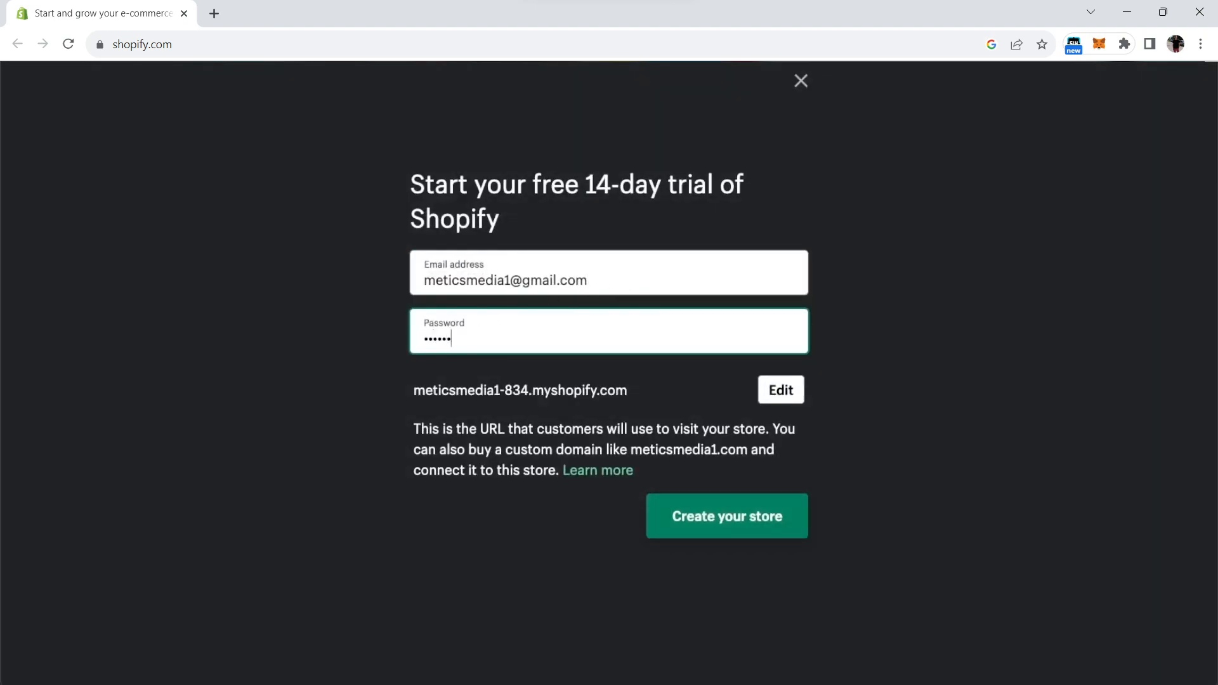
pyautogui.write('•••••')
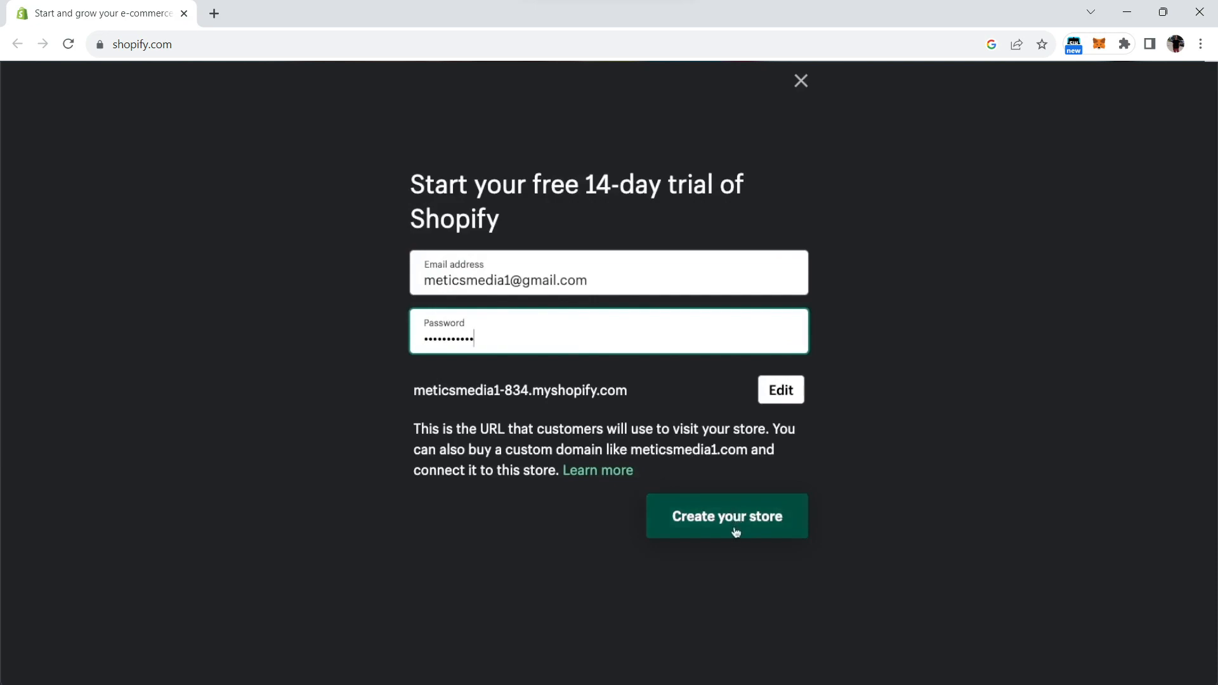
pyautogui.click(736, 530)
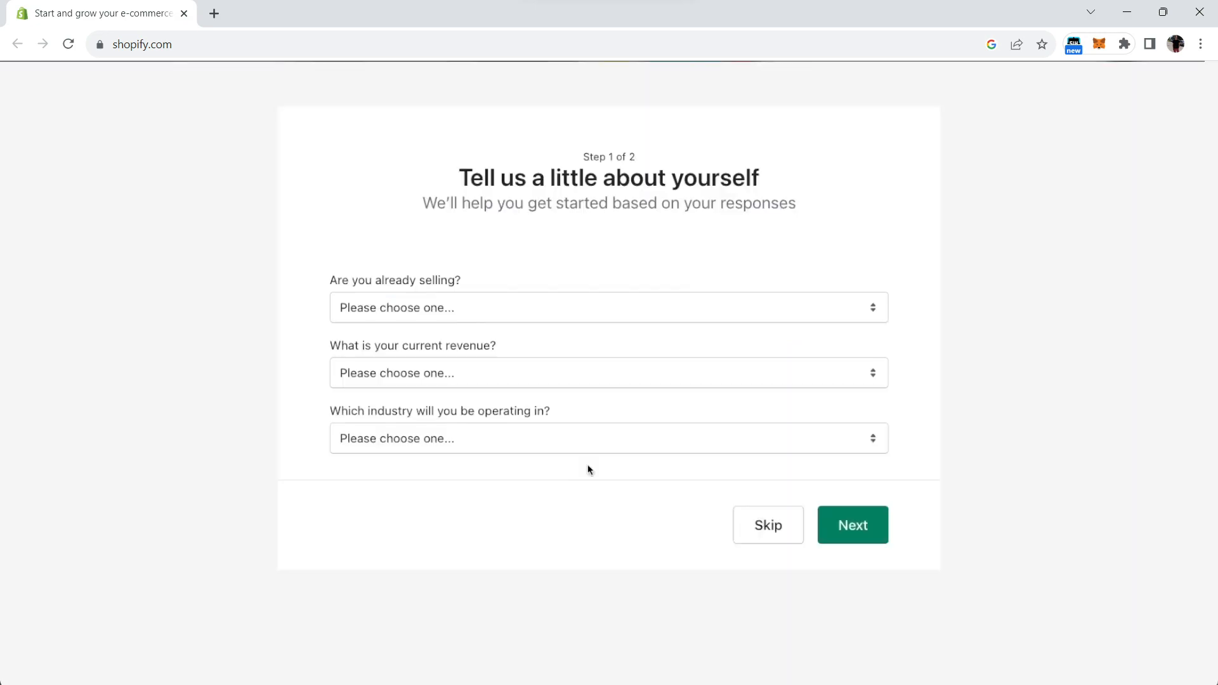
# - Skip the questions about the business and proceed through the business address form into the new store
pyautogui.click(779, 536)
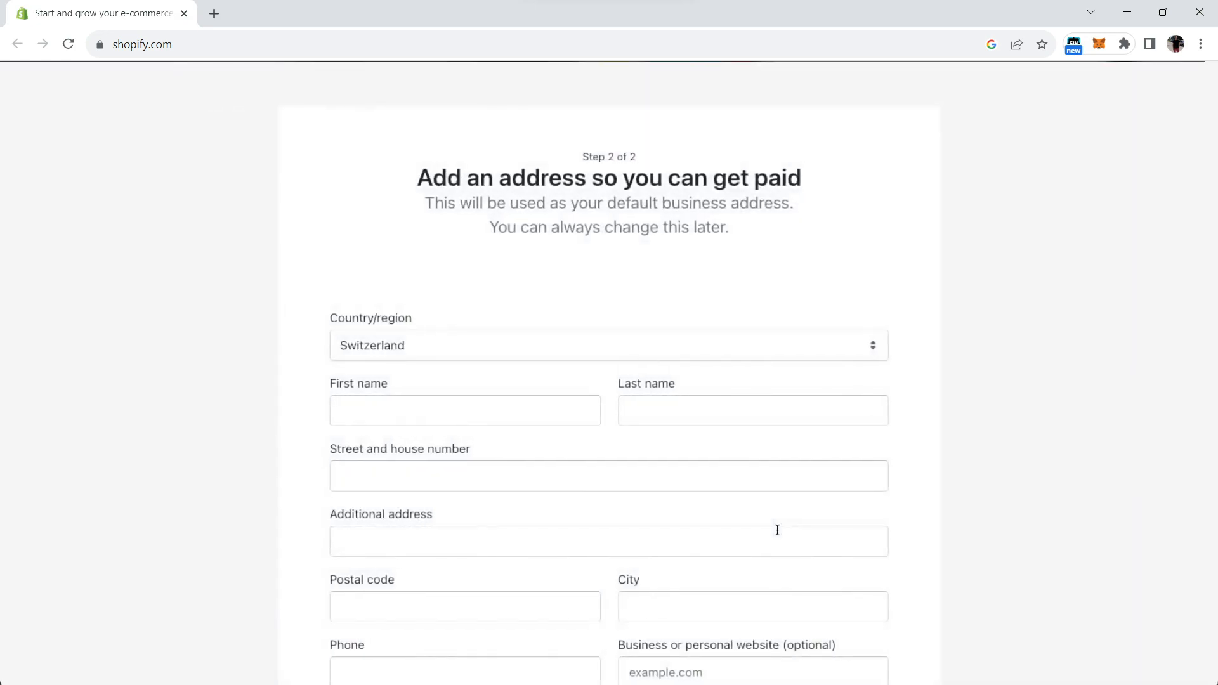
pyautogui.scroll(-3, 778, 530)
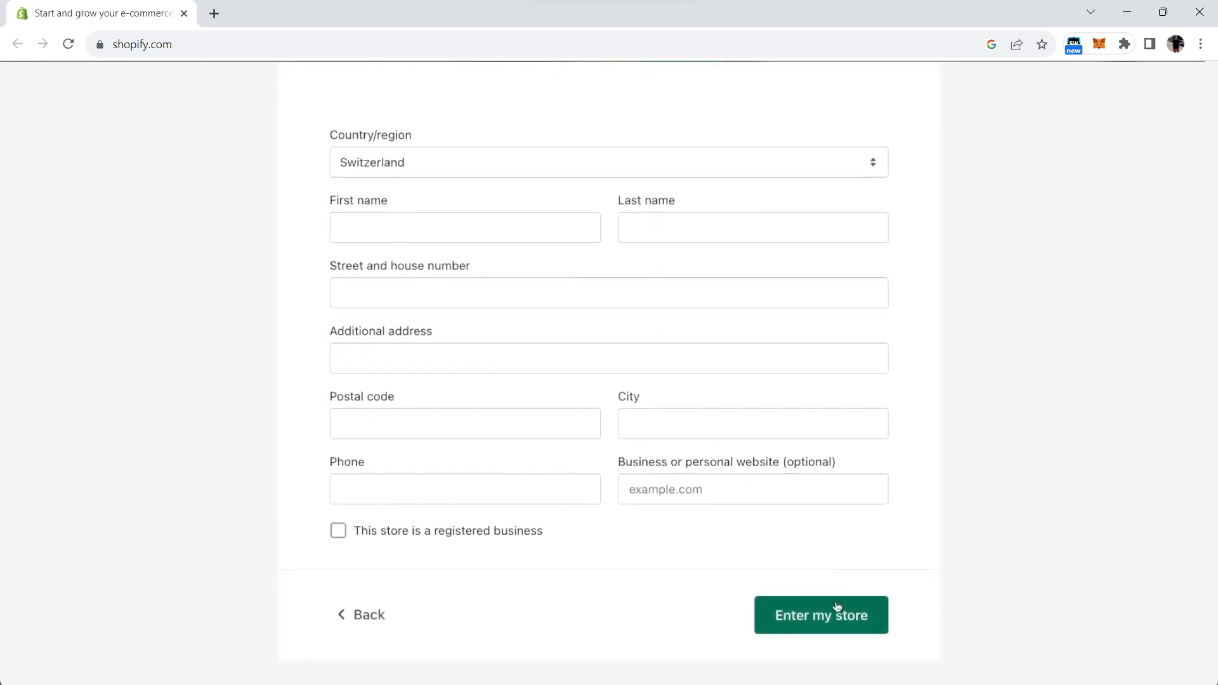
pyautogui.click(825, 614)
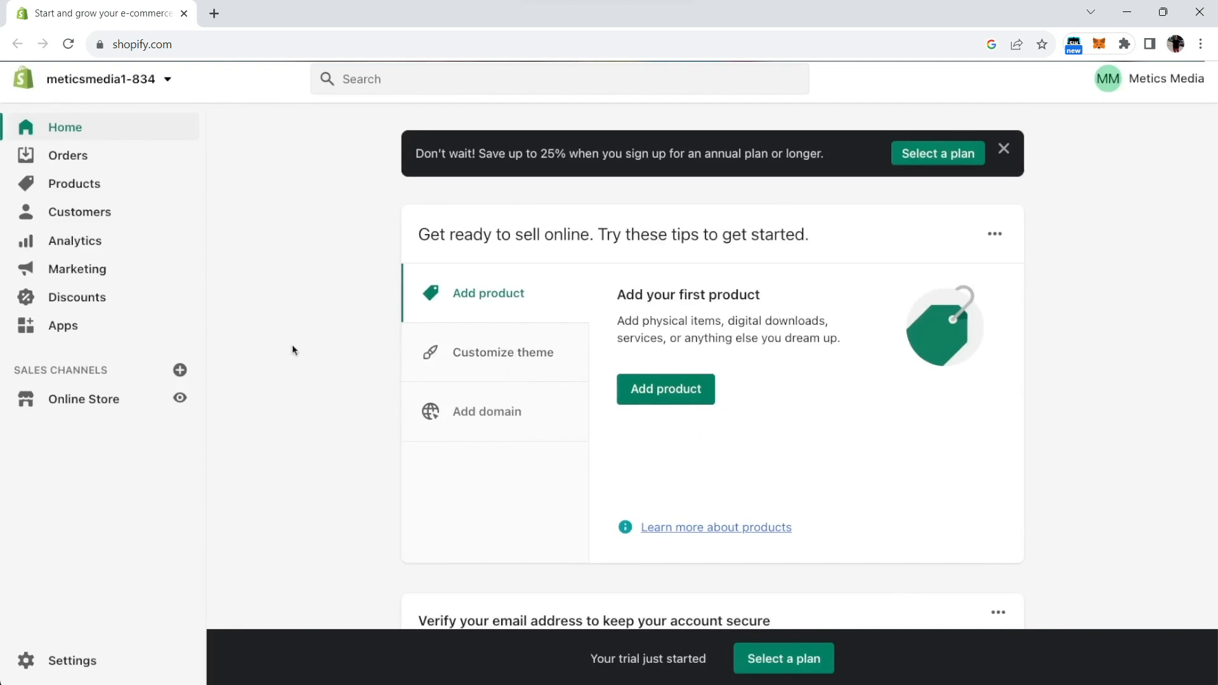
# - Go to the online store's themes and open the collection of free themes from the theme library
pyautogui.click(116, 400)
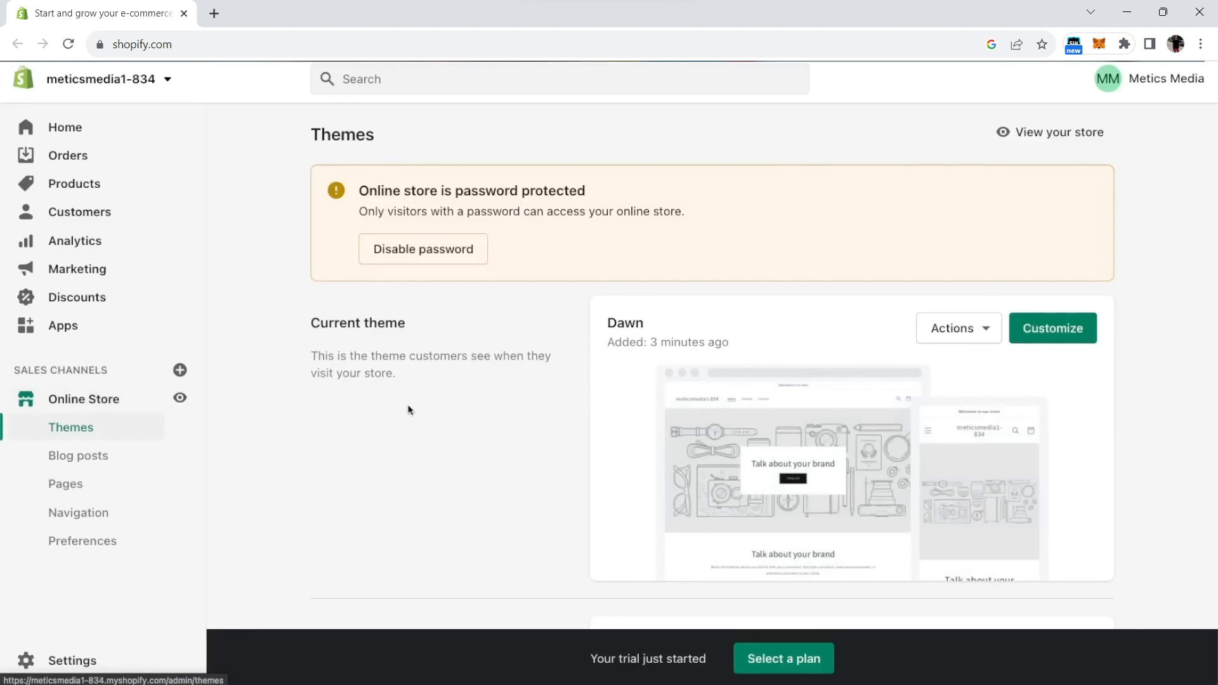
pyautogui.scroll(5, 1045, 527)
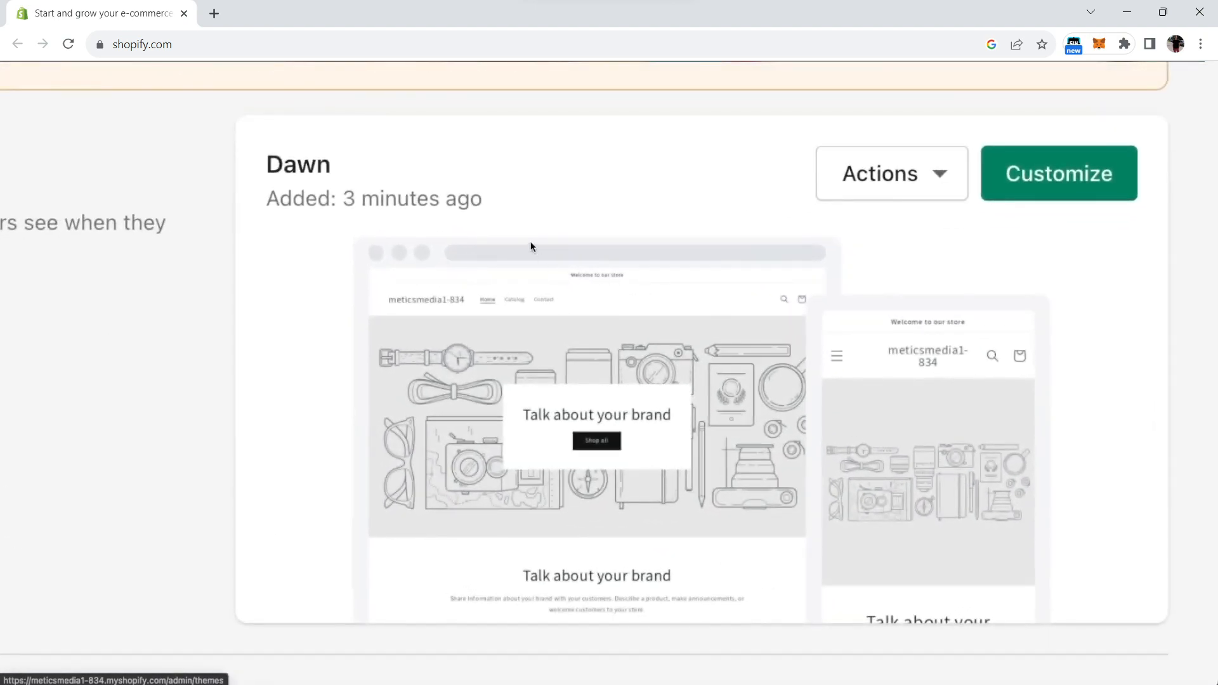
pyautogui.scroll(-5, 531, 242)
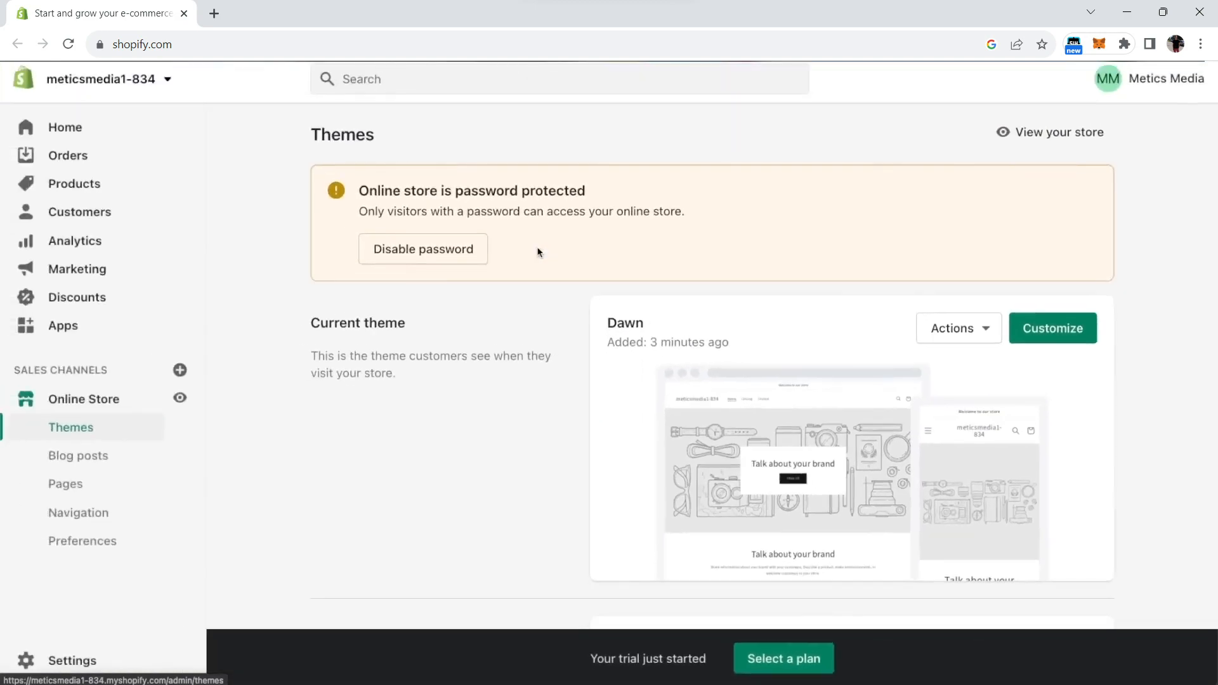
pyautogui.scroll(-2, 536, 250)
pyautogui.scroll(-5, 594, 262)
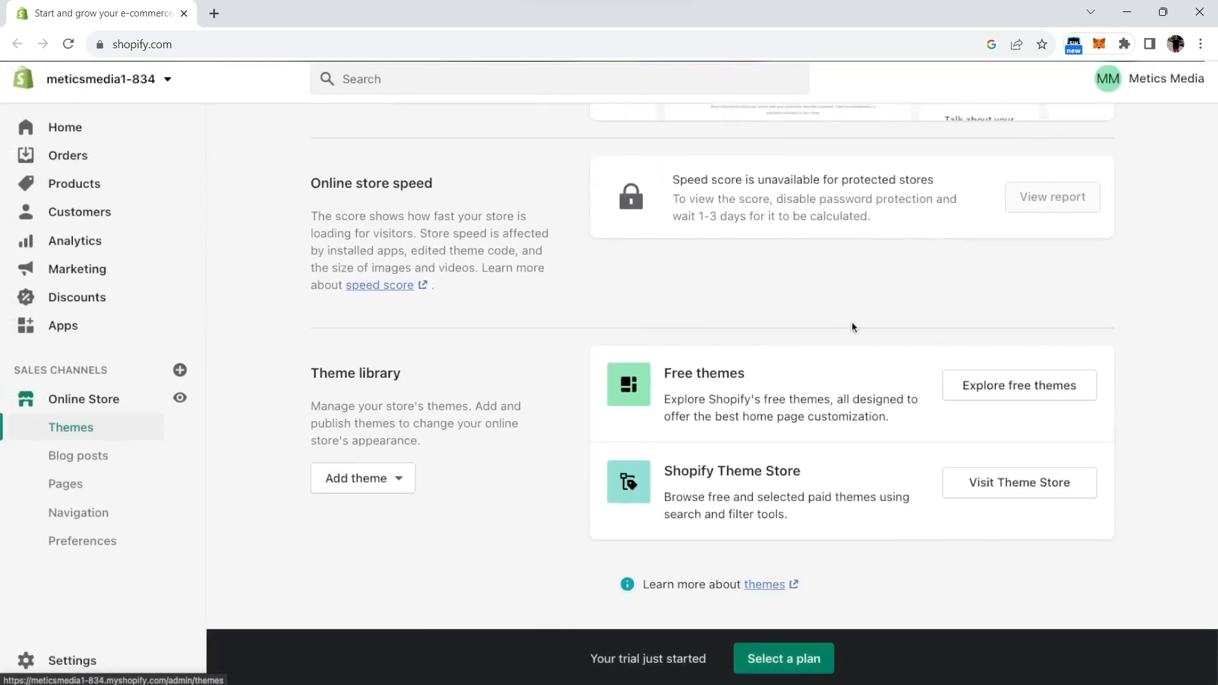
pyautogui.click(1020, 390)
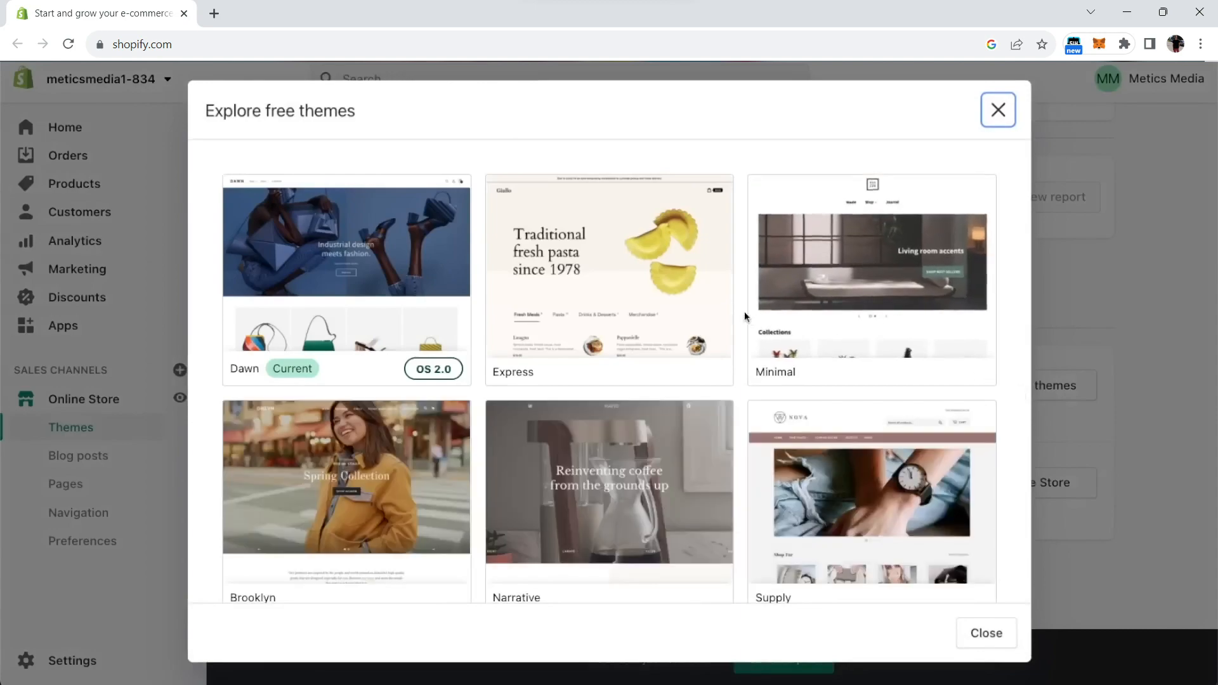
# - Browse the free themes and add the Brooklyn theme to the theme library
pyautogui.scroll(-2, 742, 316)
pyautogui.scroll(-3, 742, 316)
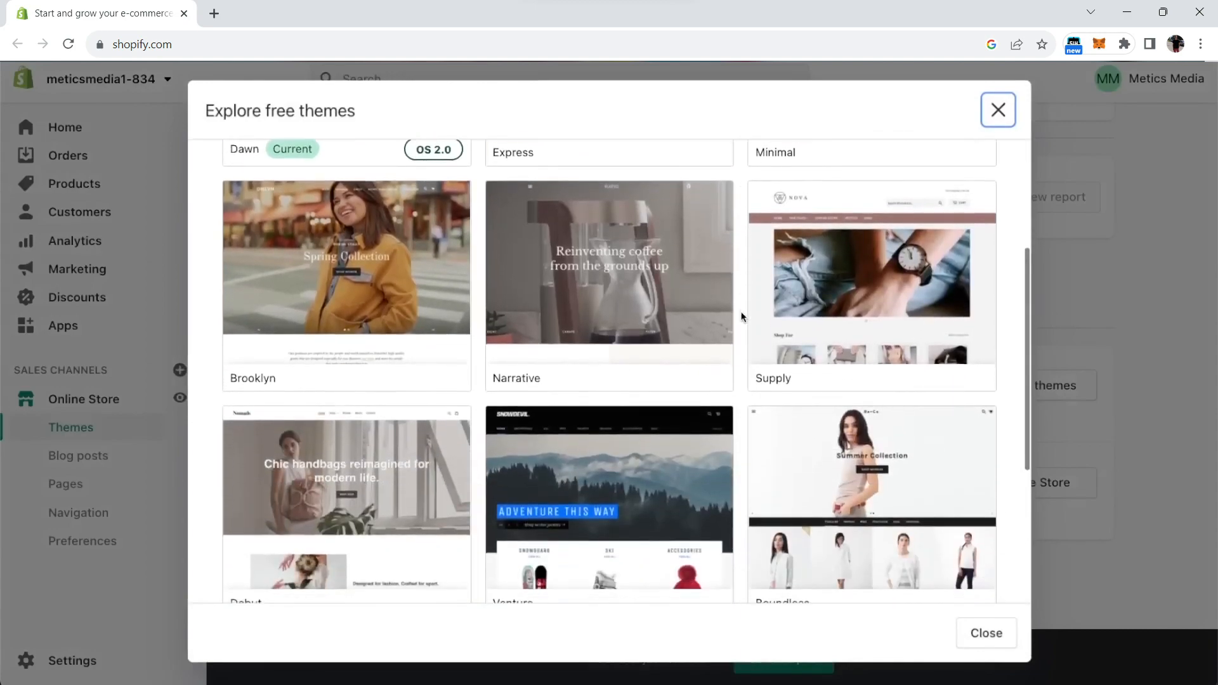
pyautogui.scroll(-2, 743, 316)
pyautogui.scroll(-1, 741, 316)
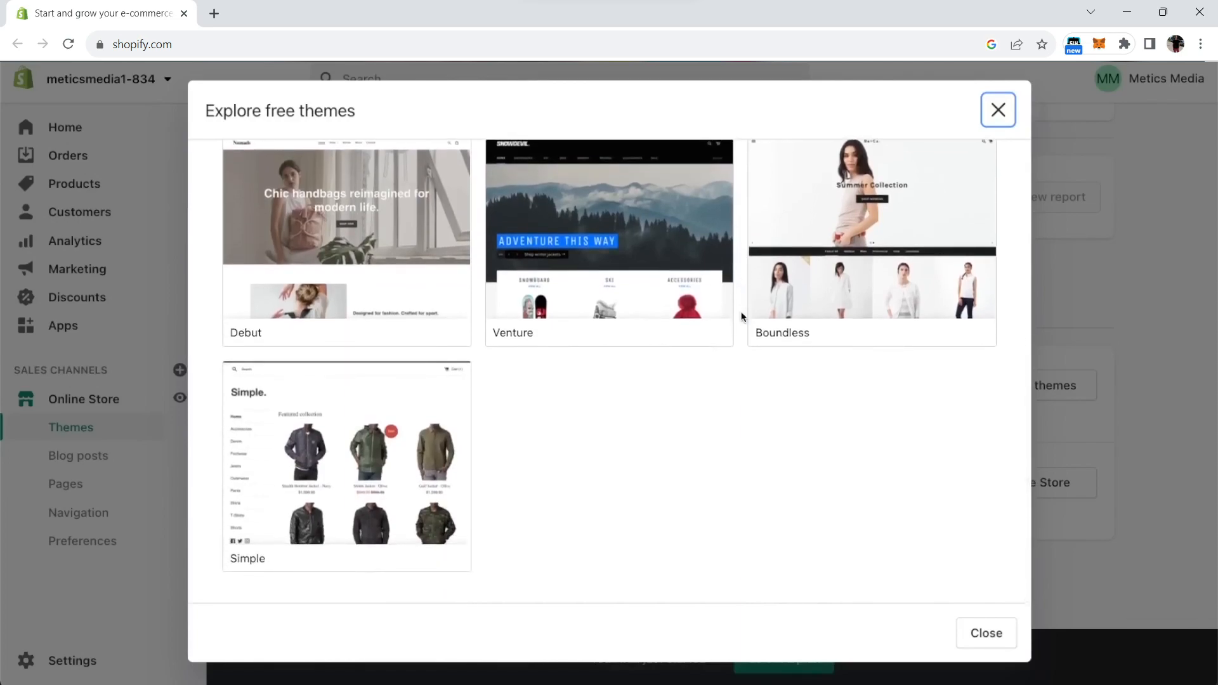
pyautogui.scroll(5, 742, 316)
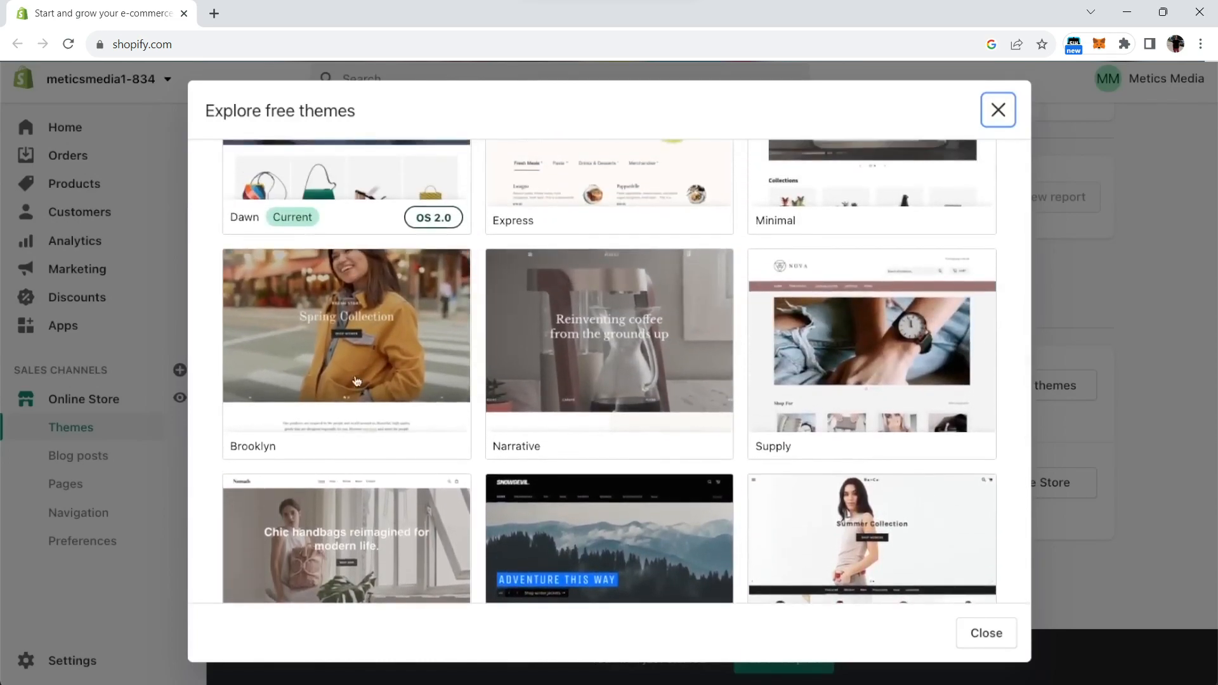
pyautogui.click(349, 412)
pyautogui.click(911, 643)
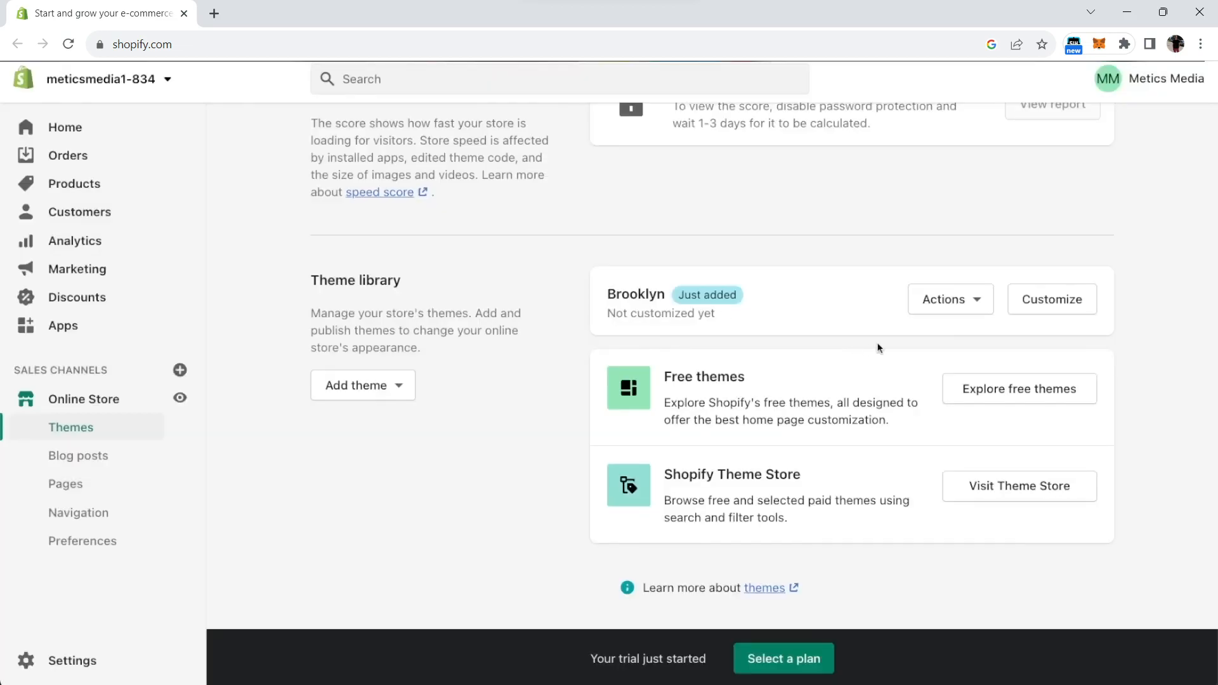
# - Publish the Brooklyn theme as the store's current theme and check its preview
pyautogui.click(939, 308)
pyautogui.click(900, 378)
pyautogui.click(827, 575)
pyautogui.scroll(8, 890, 553)
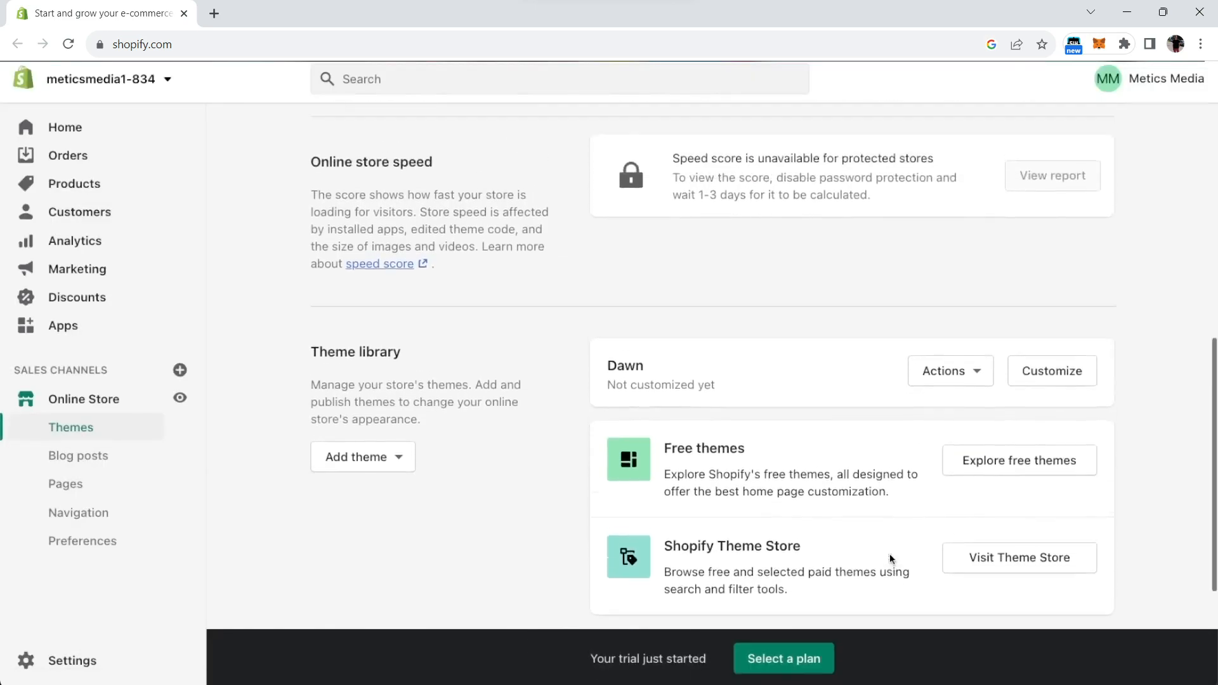
pyautogui.scroll(5, 931, 544)
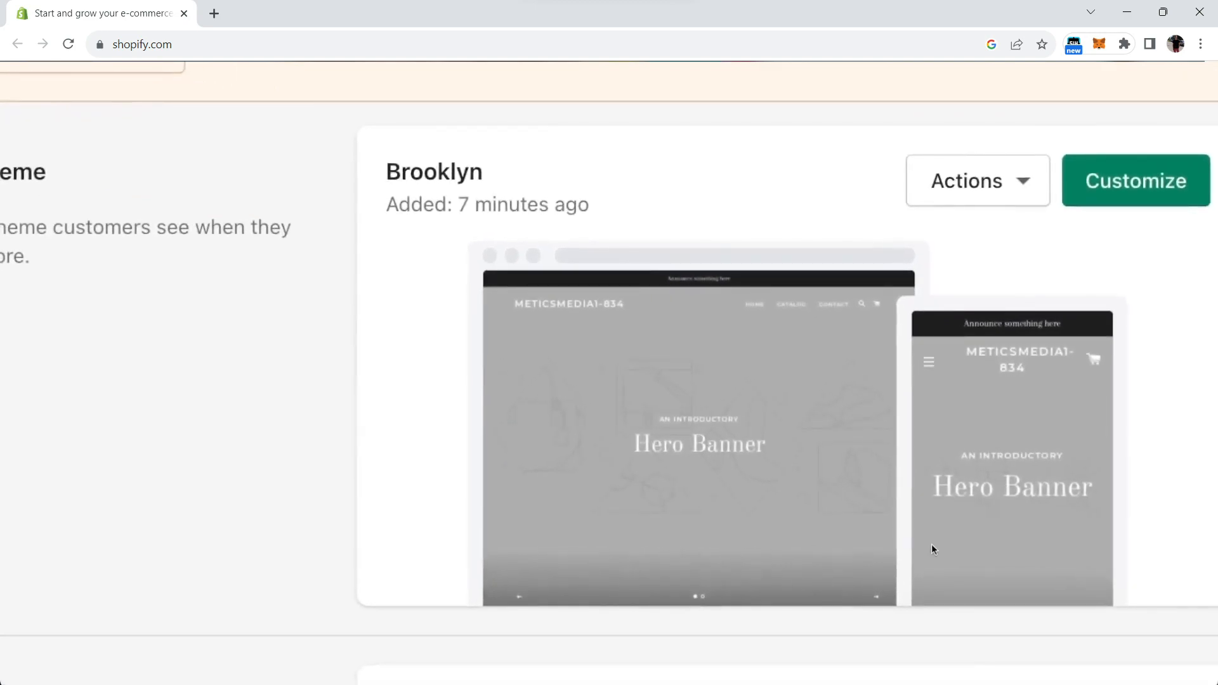
pyautogui.scroll(-5, 932, 544)
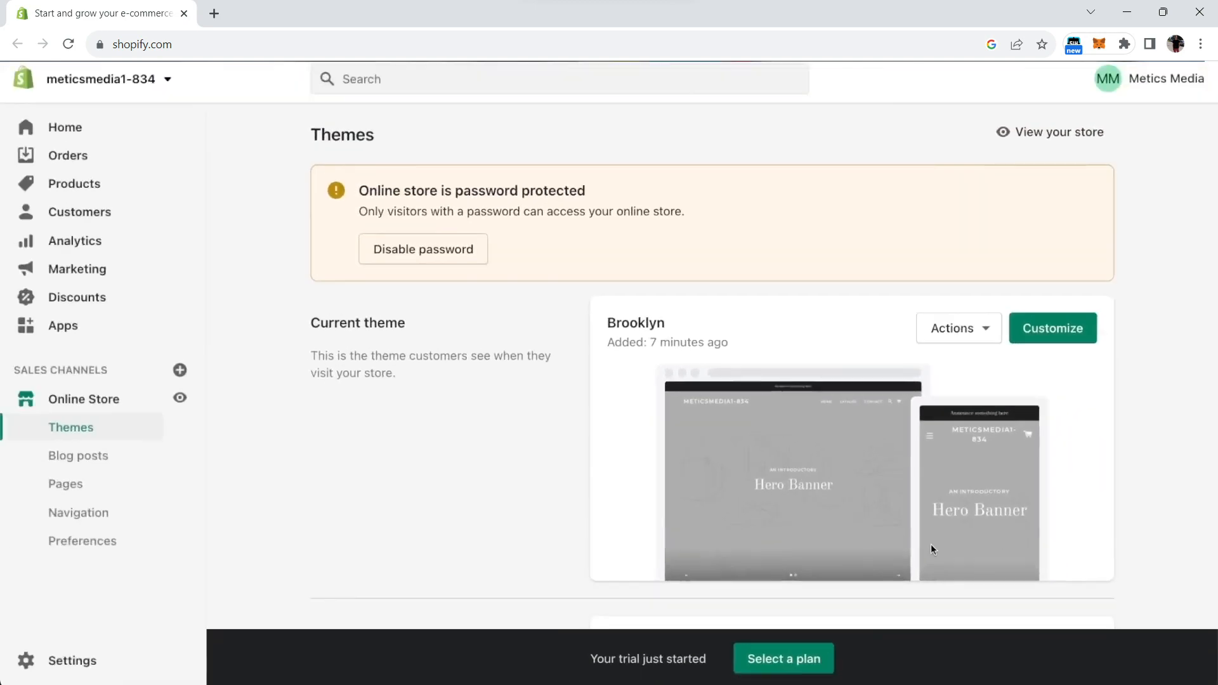
# - Open the Brooklyn theme for customization and view the page templates available for editing, staying on the home page
pyautogui.click(1086, 338)
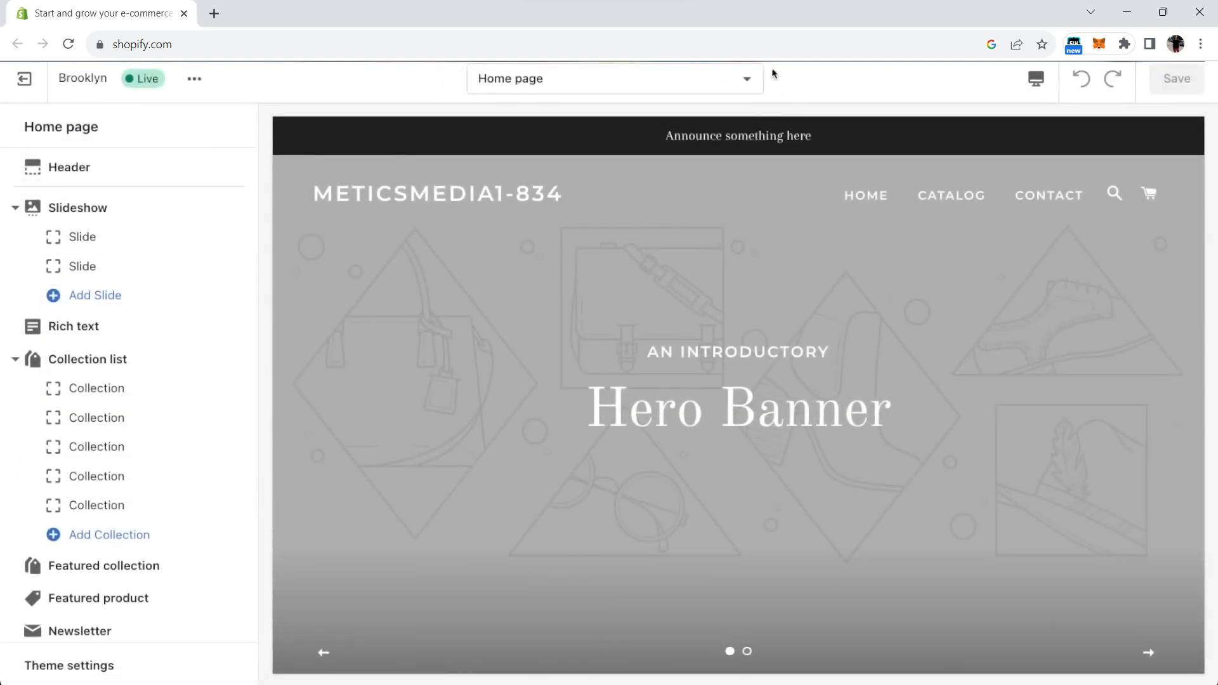
pyautogui.click(738, 79)
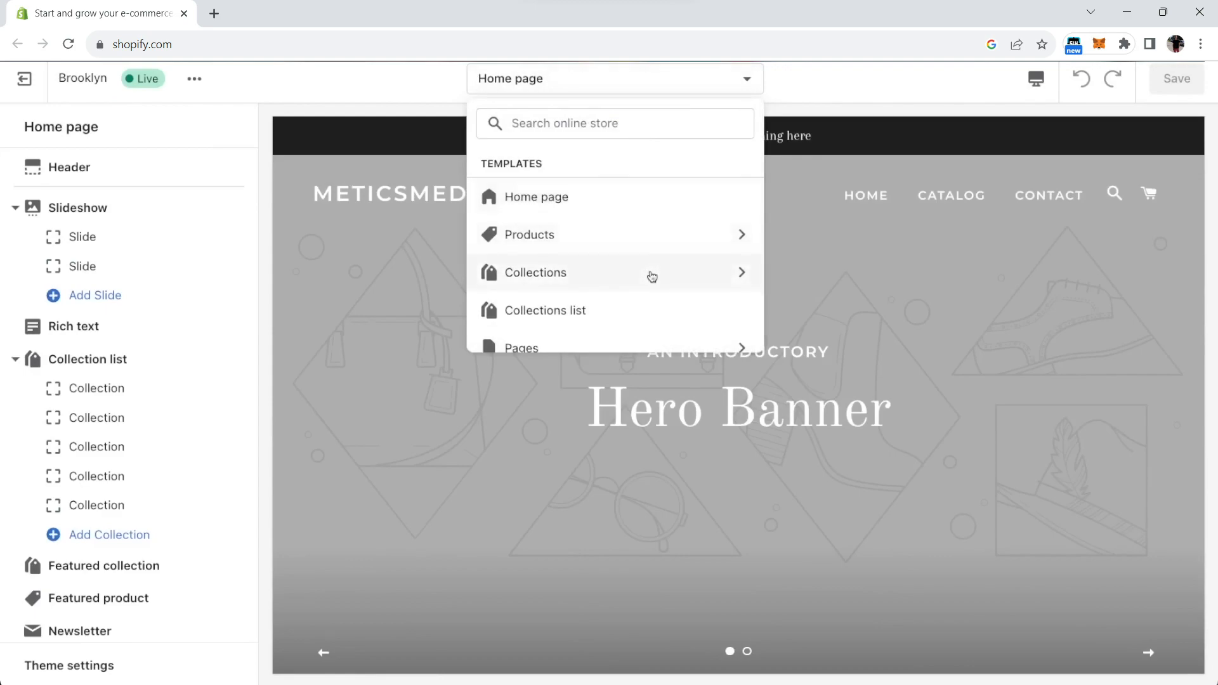
pyautogui.click(833, 92)
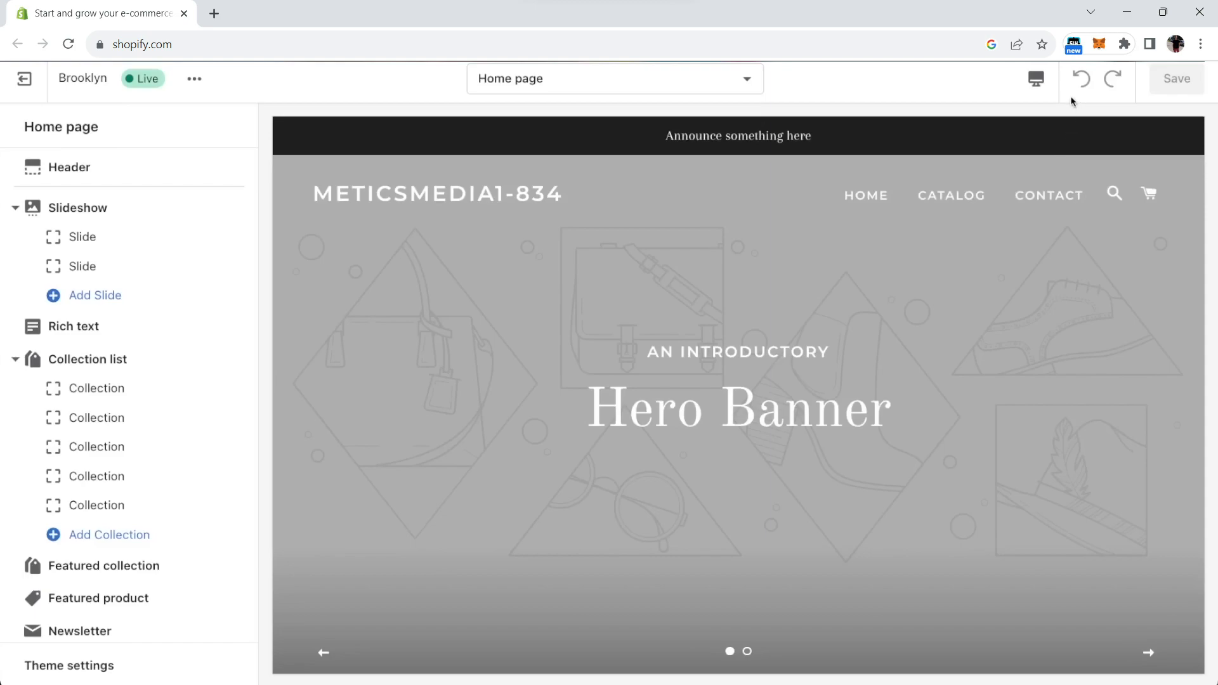
# - Preview the home page in the Mobile layout and return to the Desktop layout
pyautogui.click(1038, 89)
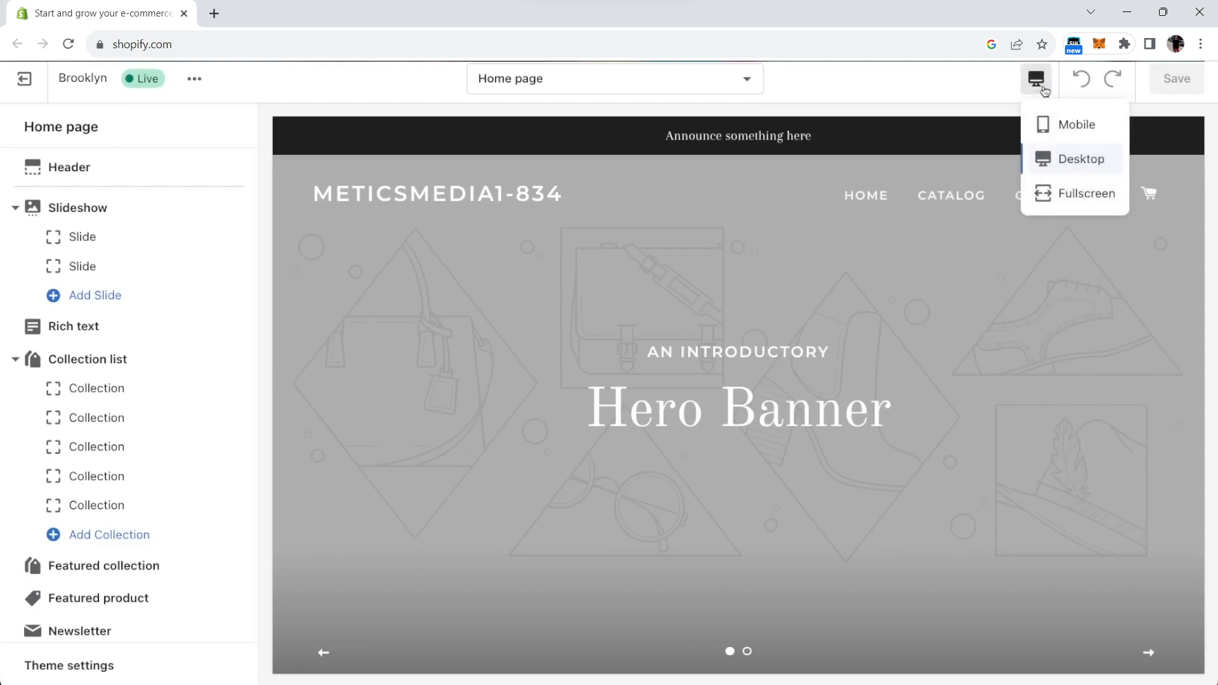
pyautogui.click(1064, 126)
pyautogui.scroll(-6, 825, 279)
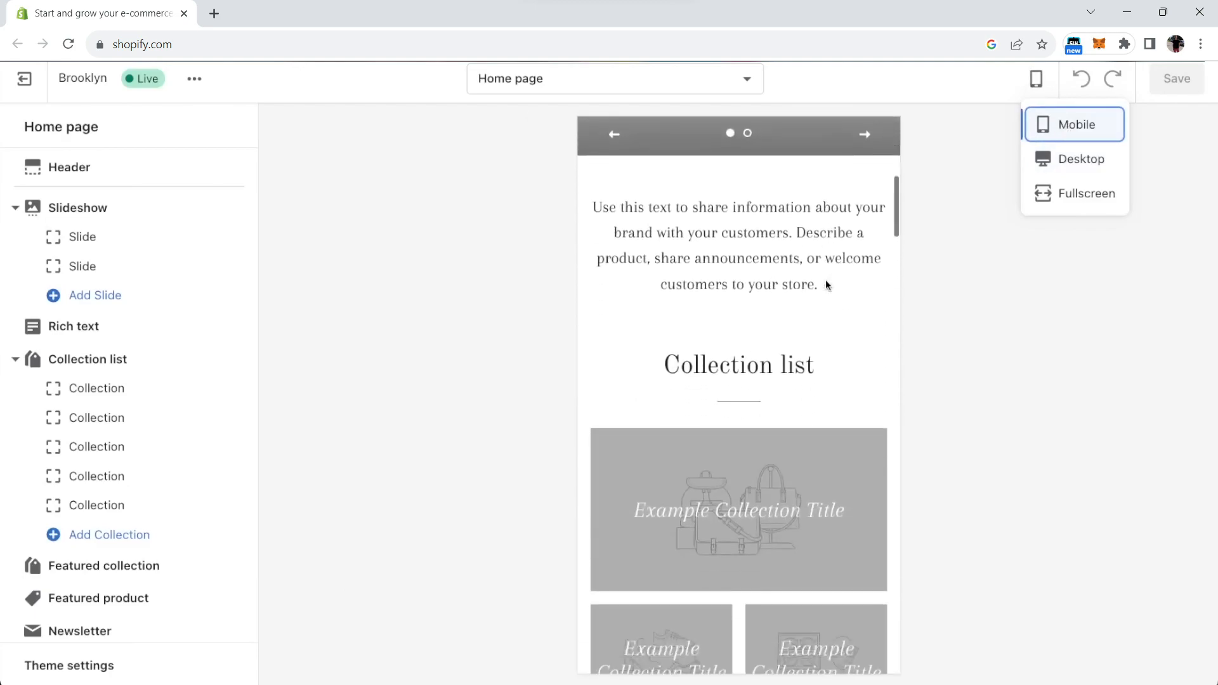
pyautogui.click(1063, 166)
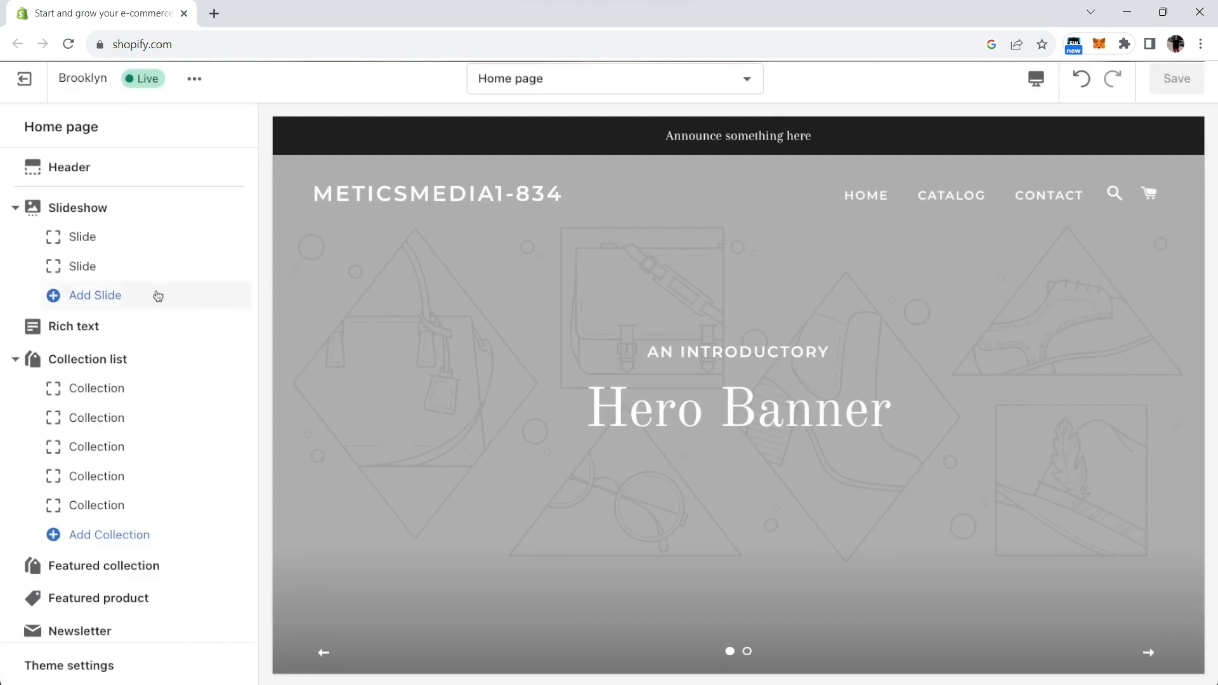
# - Examine the home page's section list from header to footer and the matching sections in the page preview
pyautogui.scroll(-1, 145, 305)
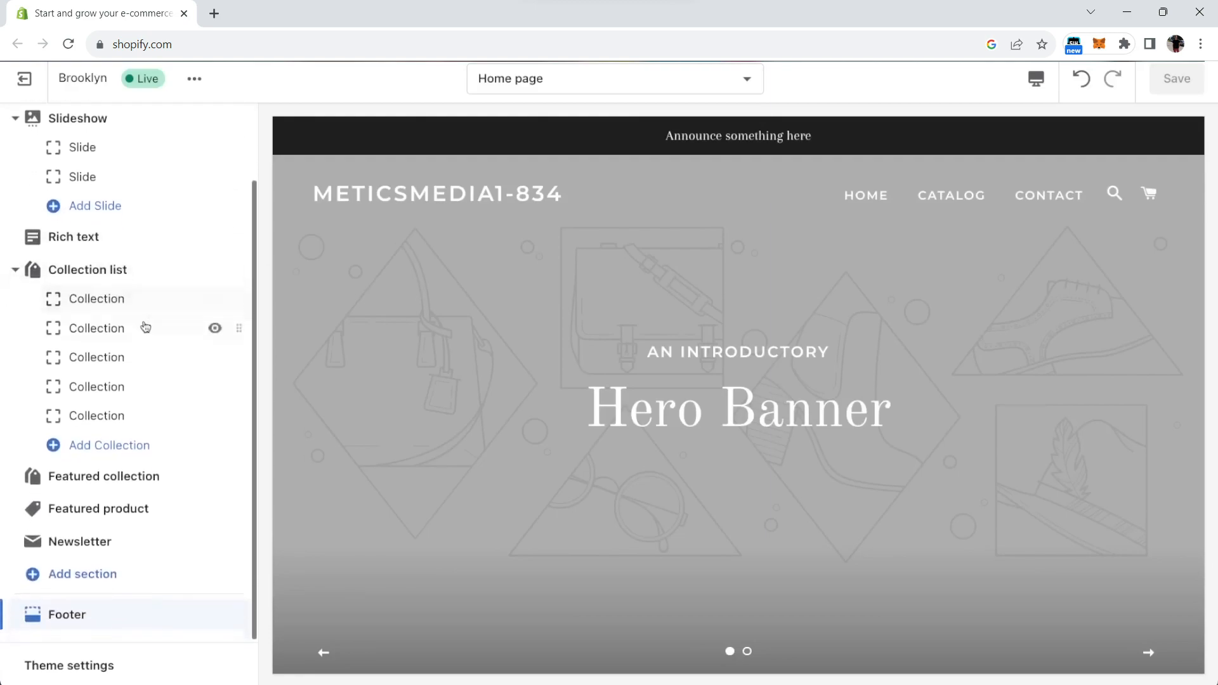
pyautogui.scroll(1, 146, 320)
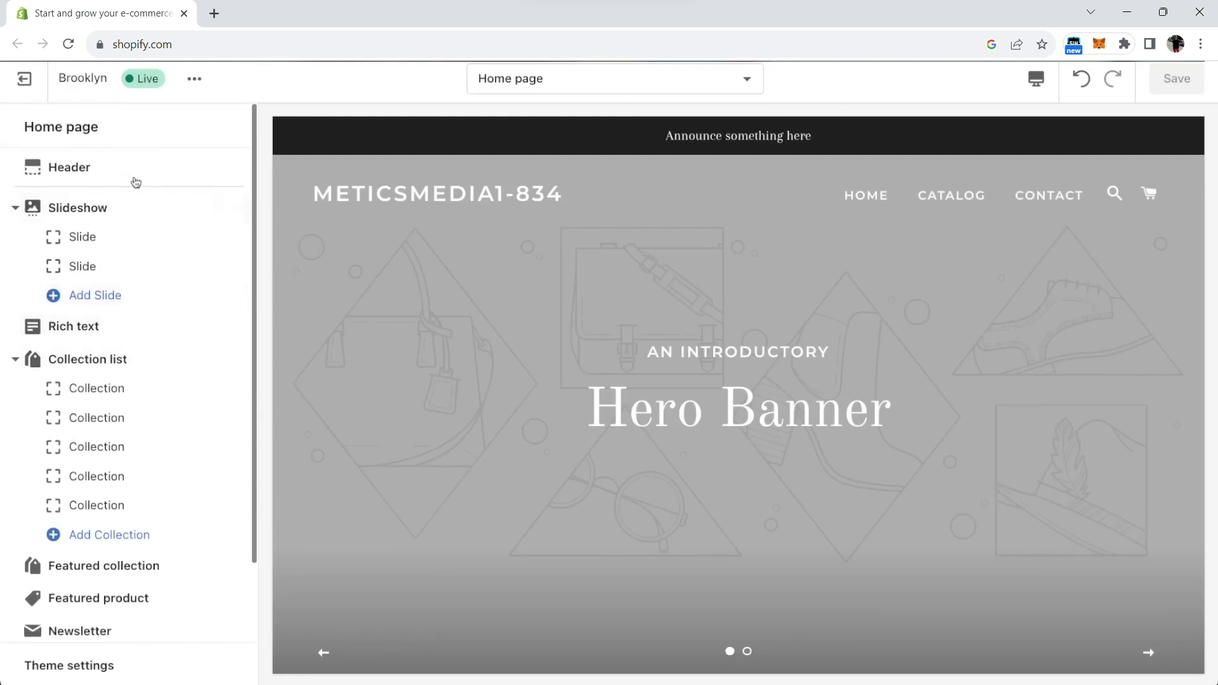
pyautogui.scroll(-1, 159, 356)
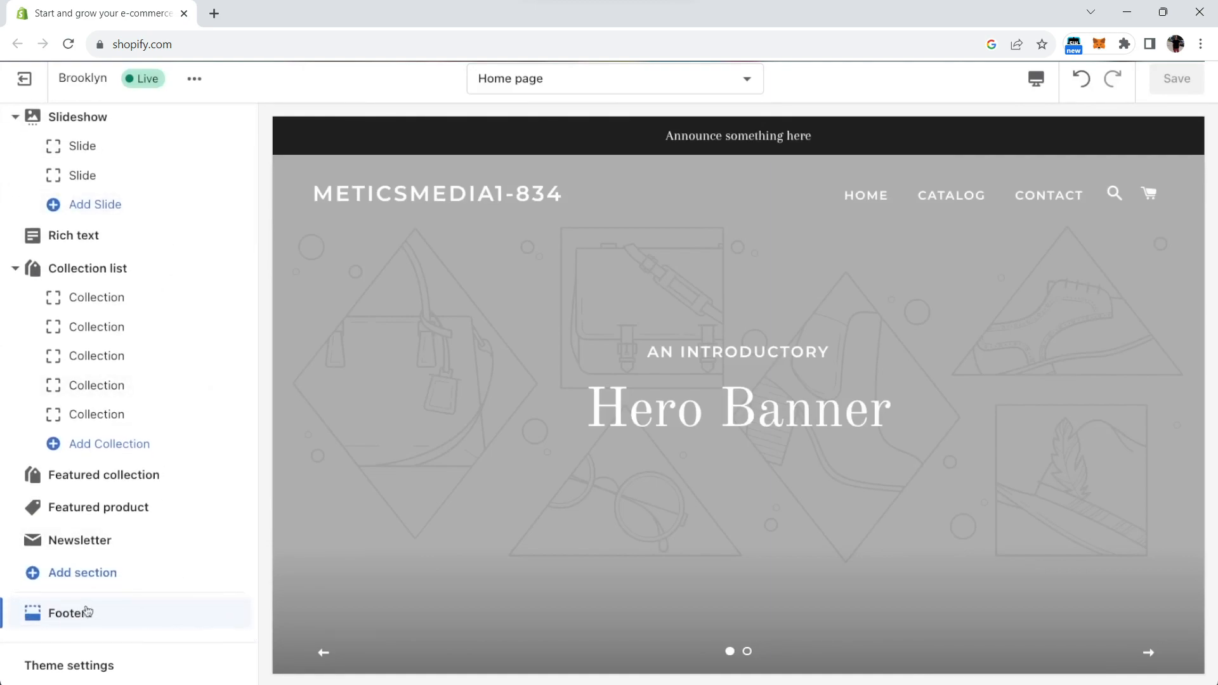
pyautogui.scroll(1, 158, 517)
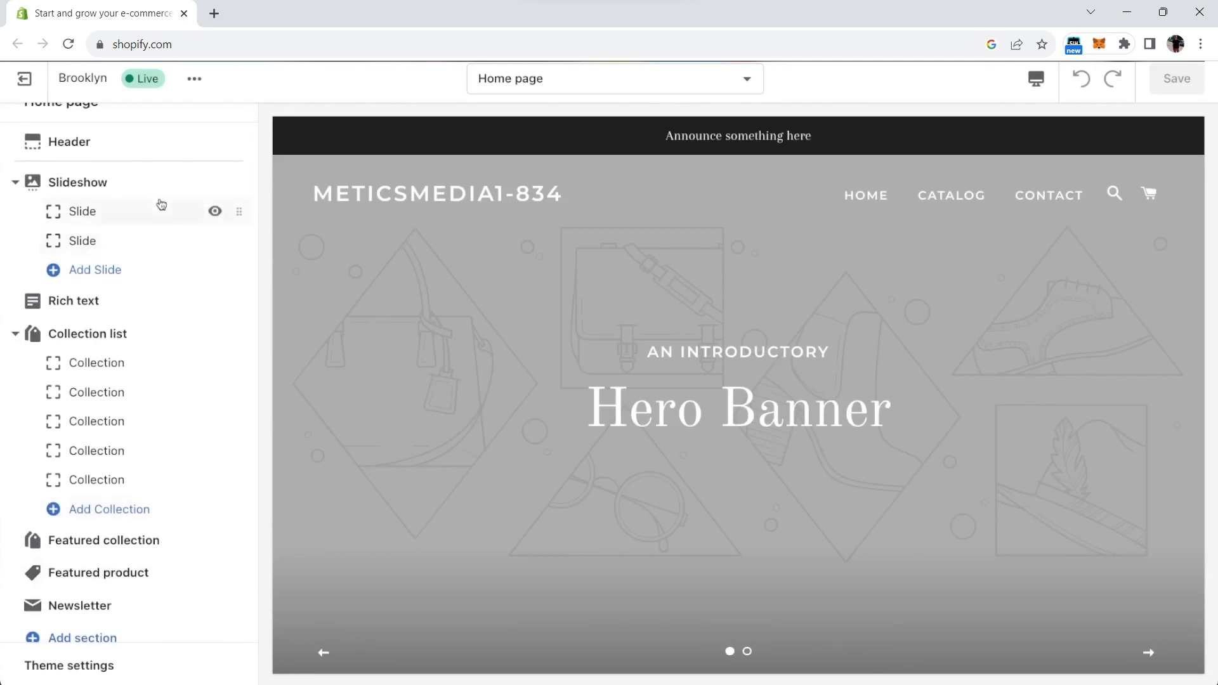
pyautogui.scroll(1, 161, 189)
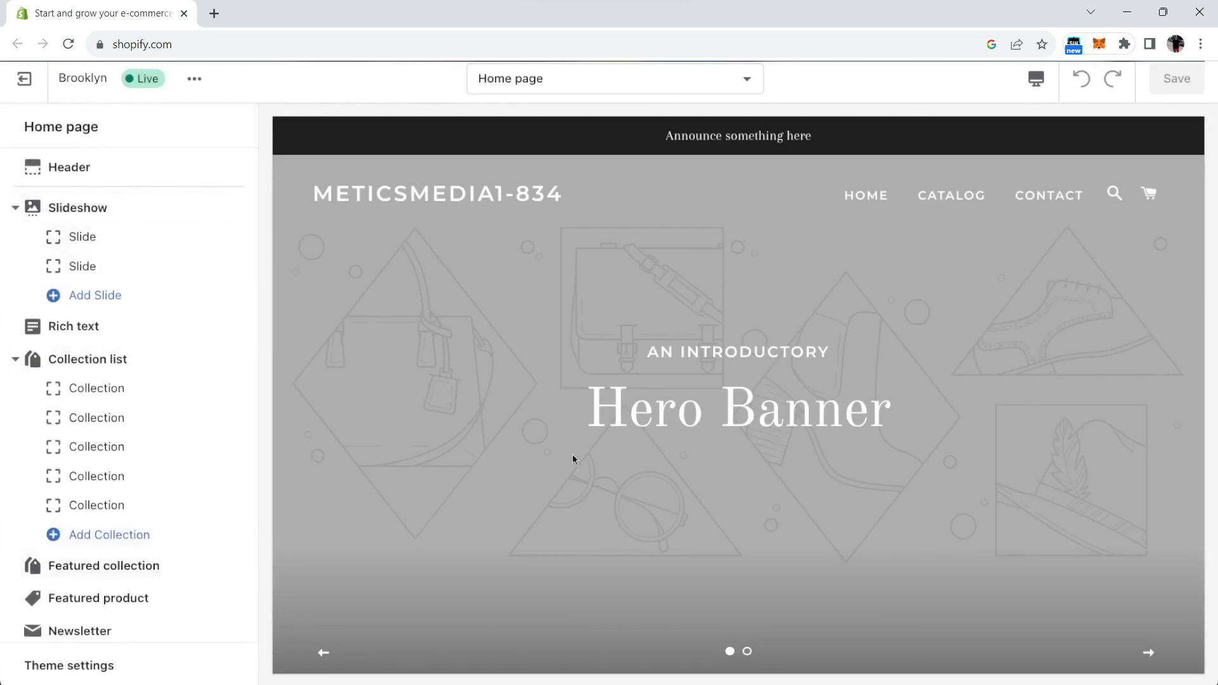
pyautogui.scroll(-6, 859, 427)
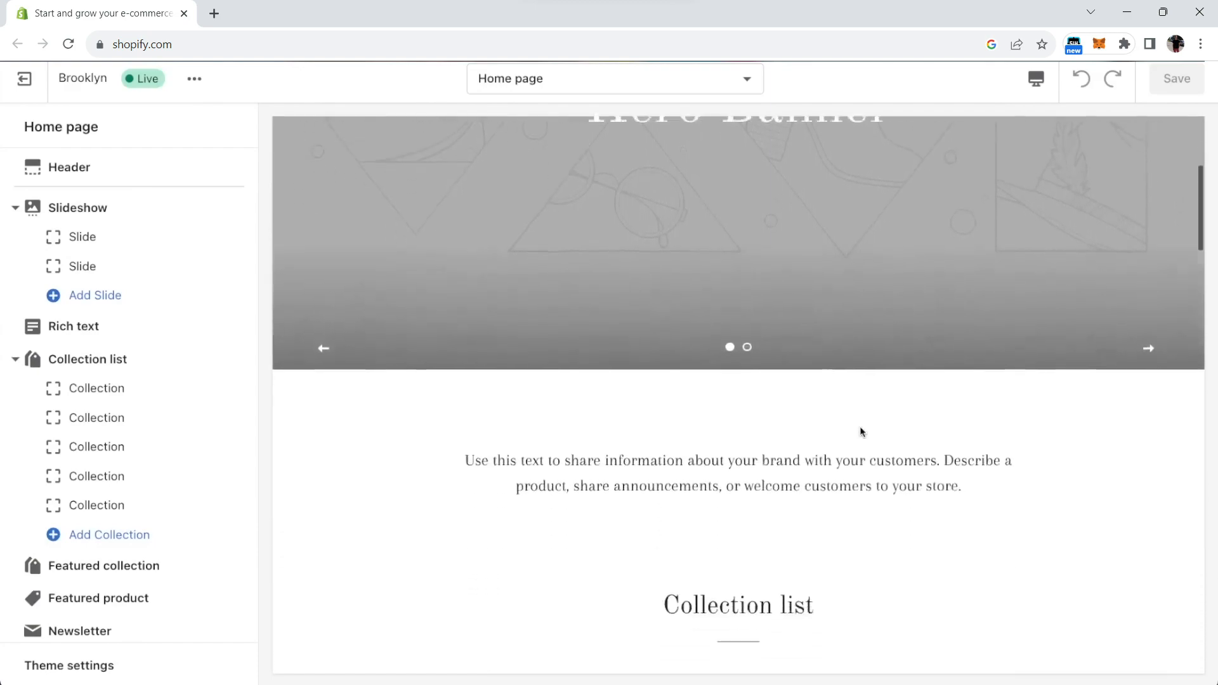
pyautogui.scroll(-10, 859, 425)
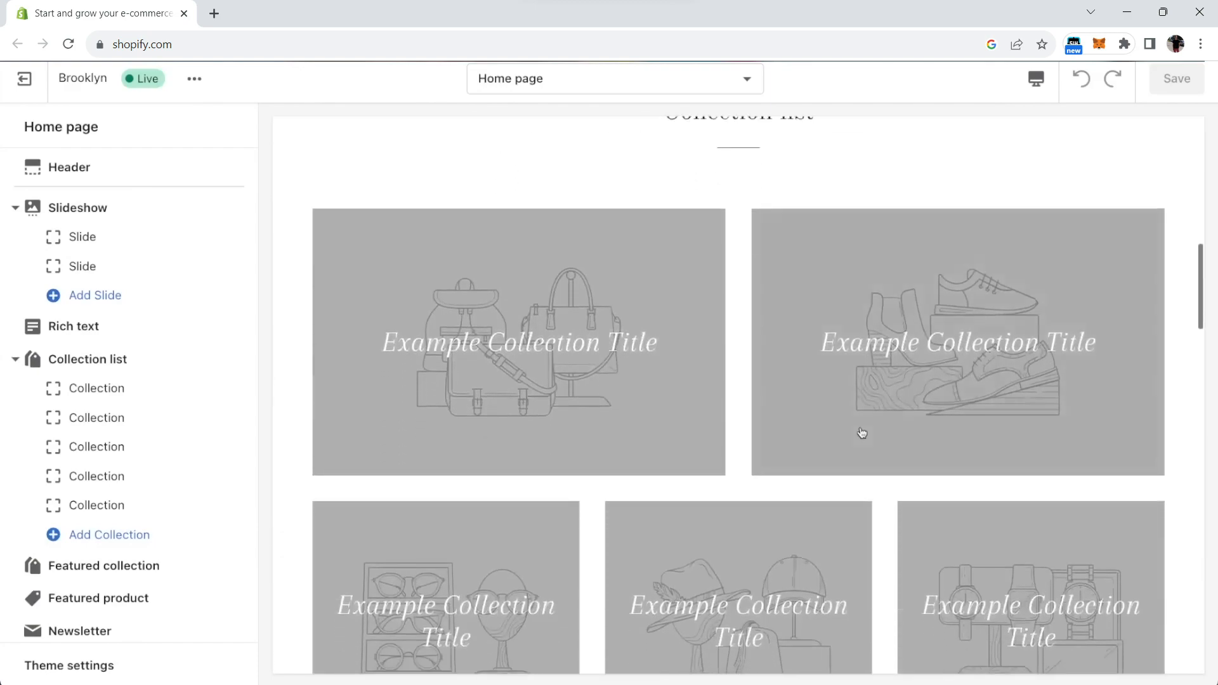
pyautogui.scroll(-15, 862, 433)
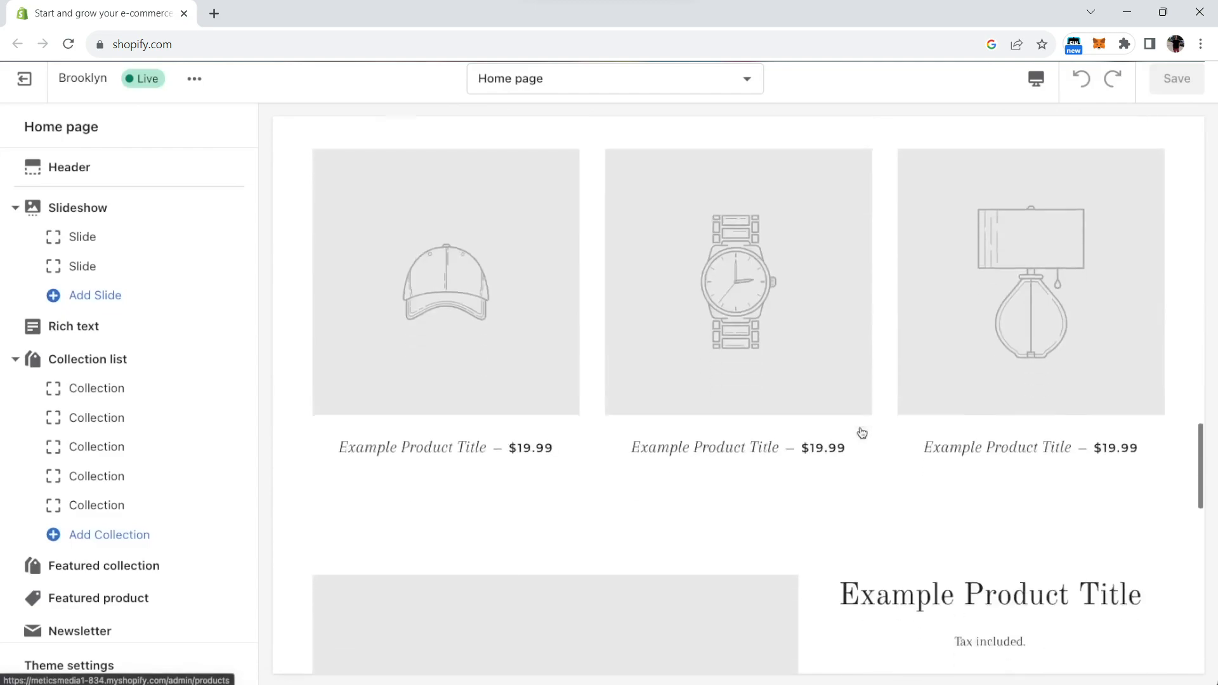
pyautogui.scroll(-12, 863, 433)
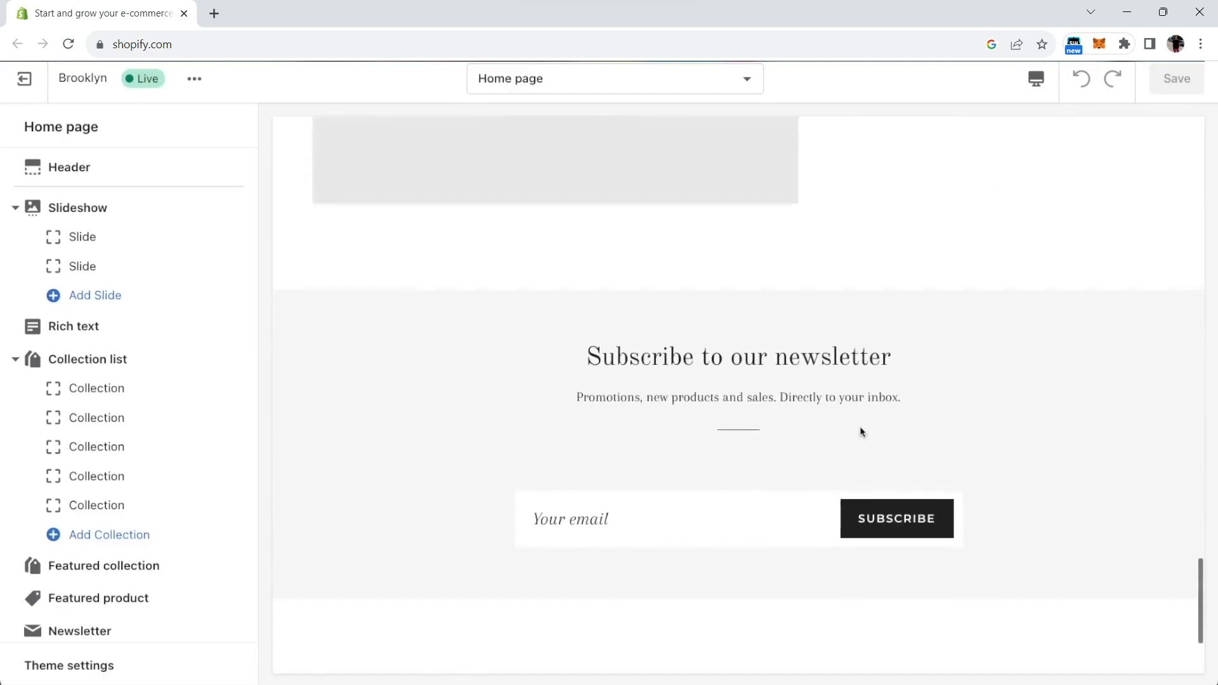
# - Remove the Rich text section from the home page
pyautogui.moveTo(245, 325)
pyautogui.mouseDown()
pyautogui.moveTo(243, 264)
pyautogui.moveTo(248, 315)
pyautogui.moveTo(228, 317)
pyautogui.mouseUp()
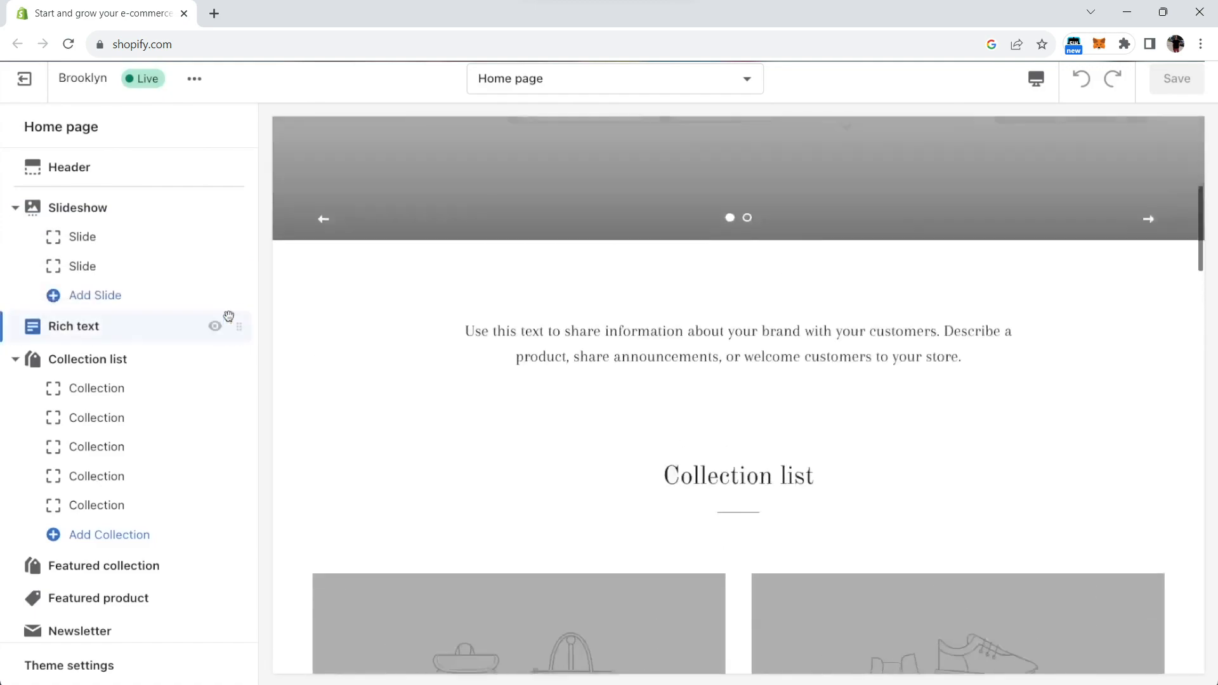
pyautogui.click(120, 328)
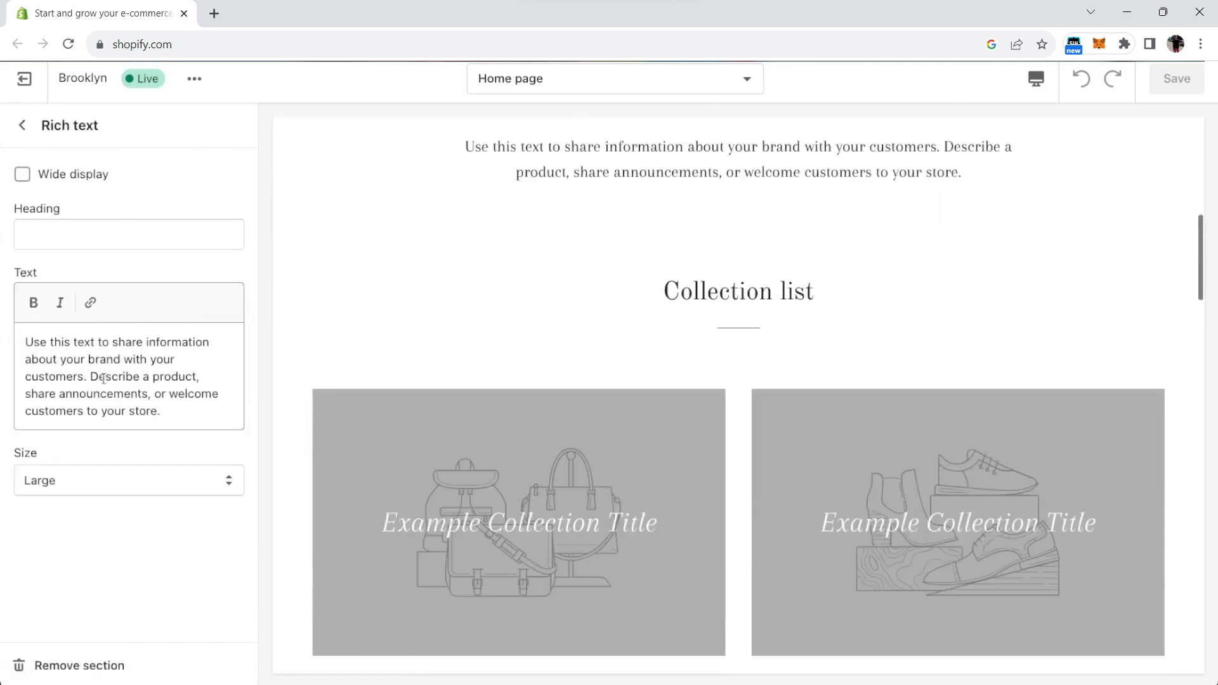
pyautogui.click(83, 665)
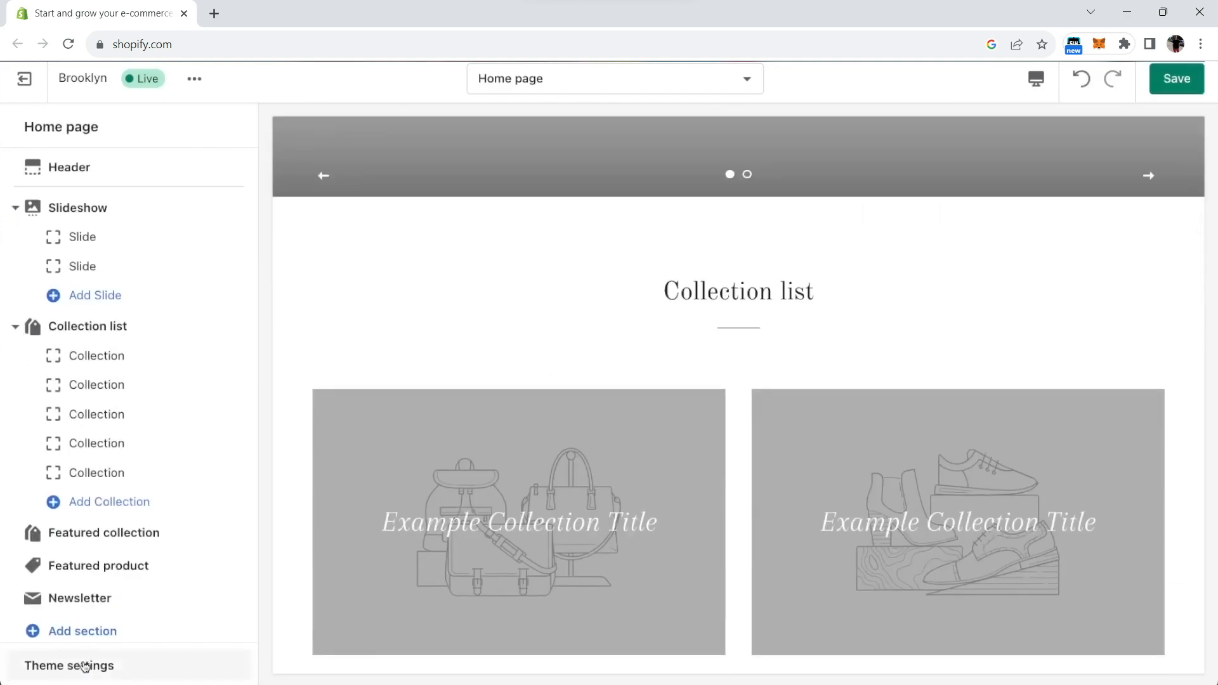
# - Add a Newsletter signup section to the home page
pyautogui.scroll(-1, 101, 635)
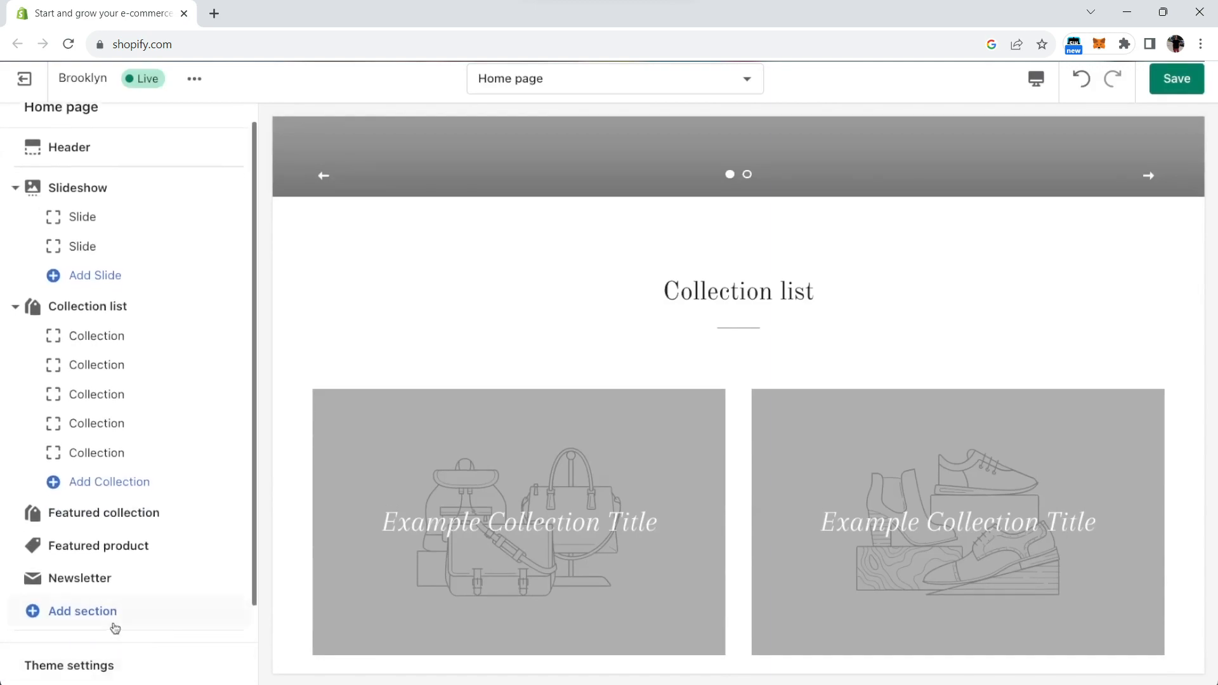
pyautogui.click(88, 619)
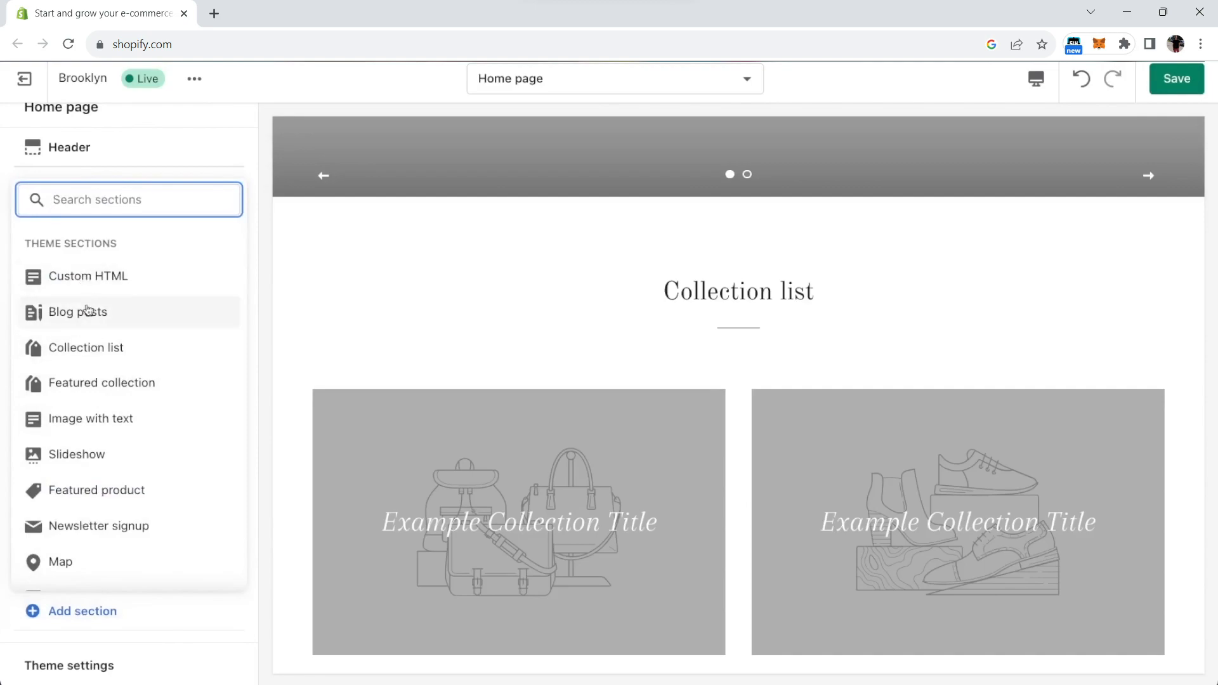
pyautogui.click(92, 524)
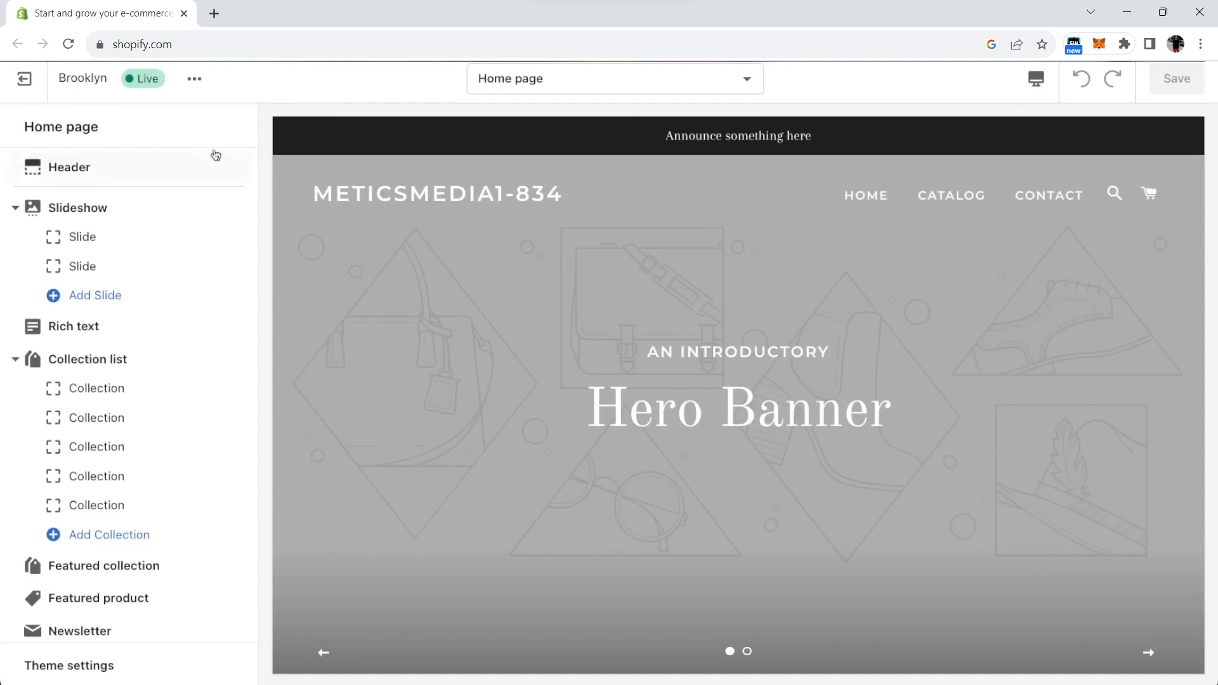
# - Upload the black METICSWATCHES logo image and set it as the header's logo
pyautogui.click(119, 169)
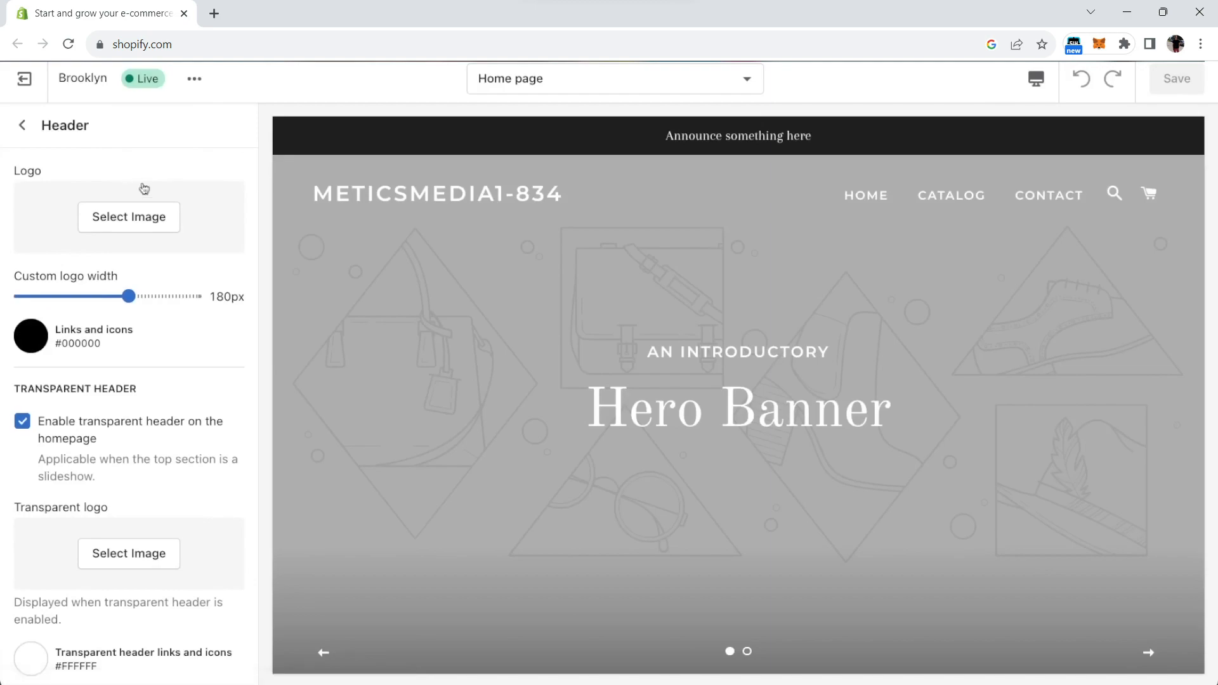
pyautogui.click(147, 226)
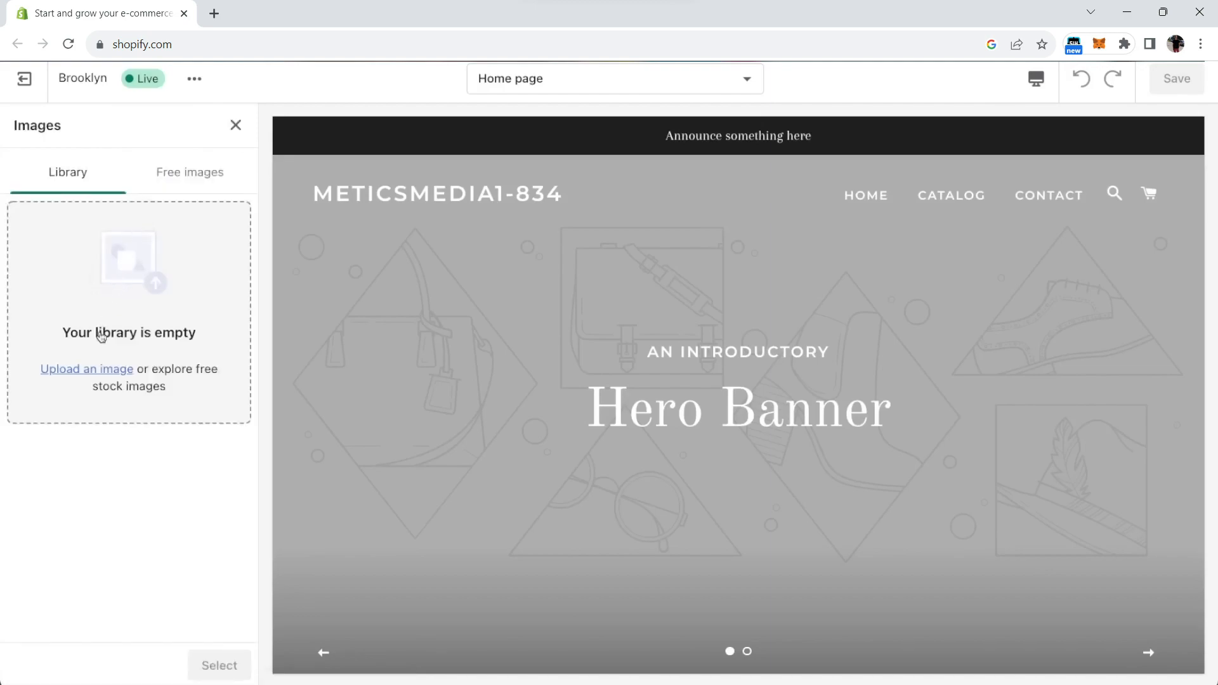
pyautogui.click(93, 372)
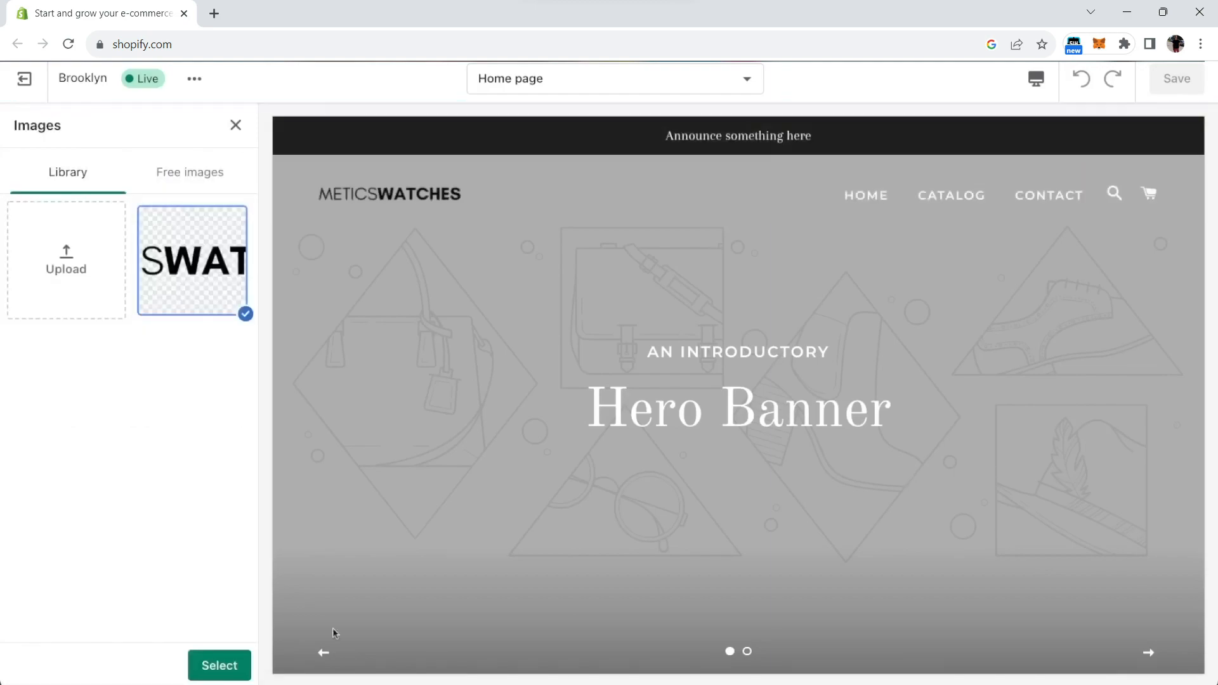
pyautogui.click(219, 667)
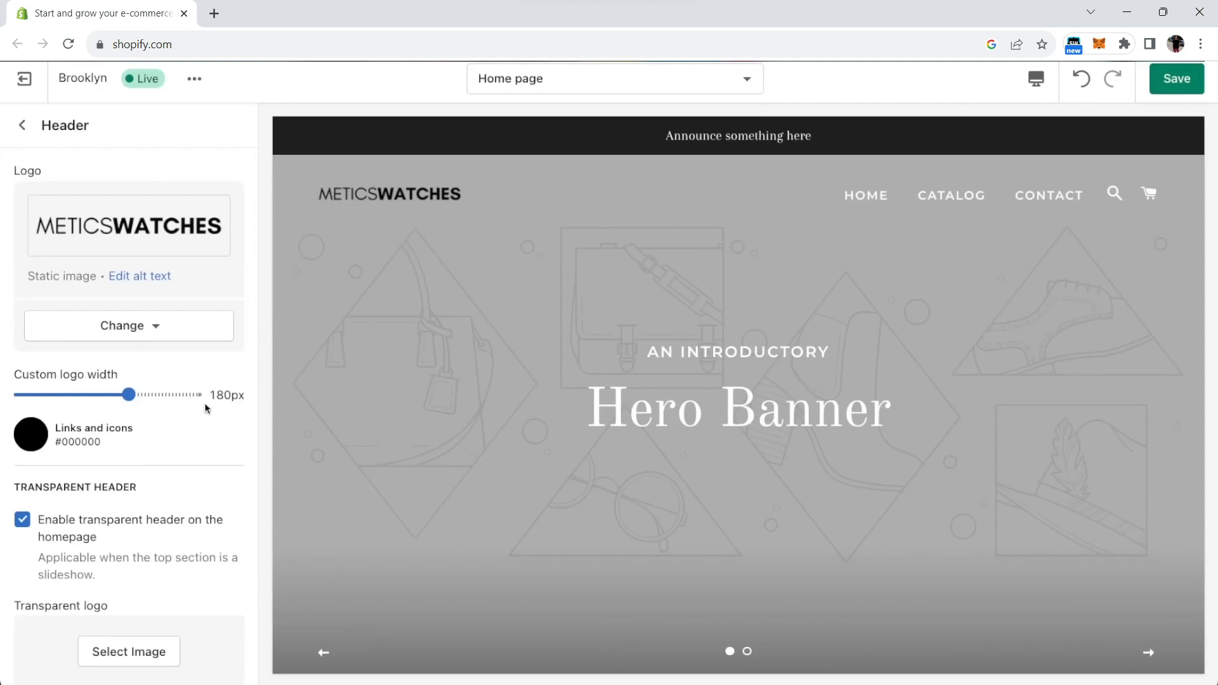
# - Set the white METICSWATCHES image as the header's transparent logo
pyautogui.scroll(-3, 205, 406)
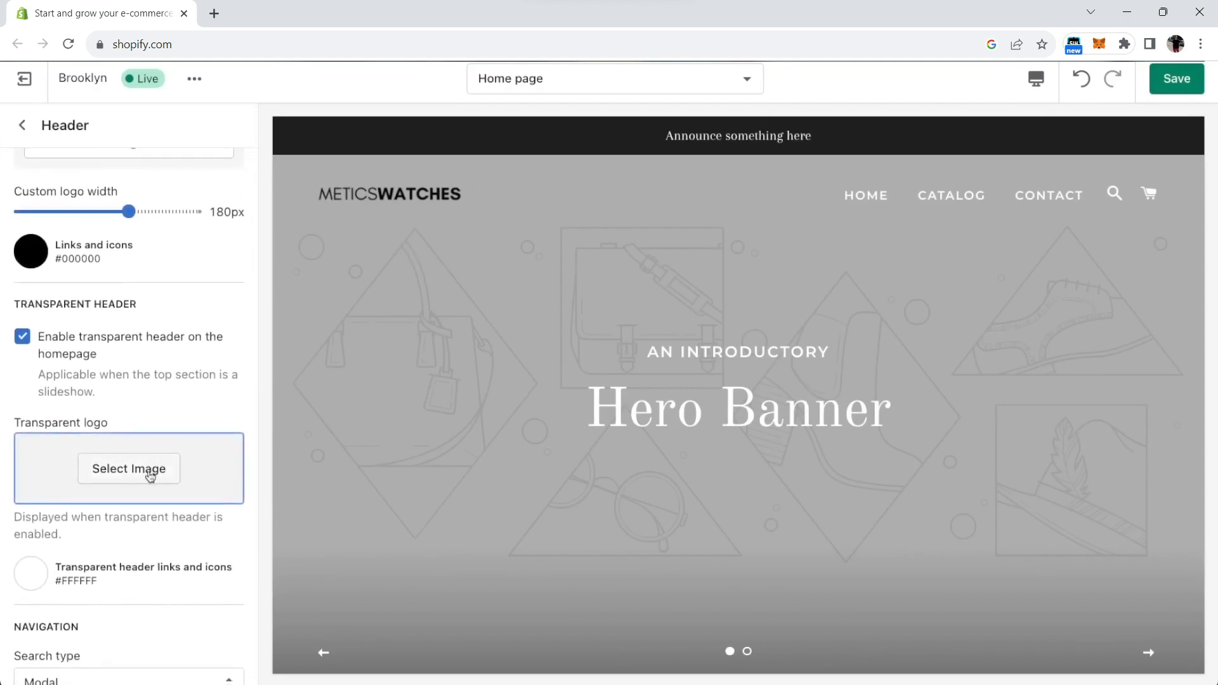
pyautogui.click(128, 469)
pyautogui.click(195, 258)
pyautogui.click(218, 664)
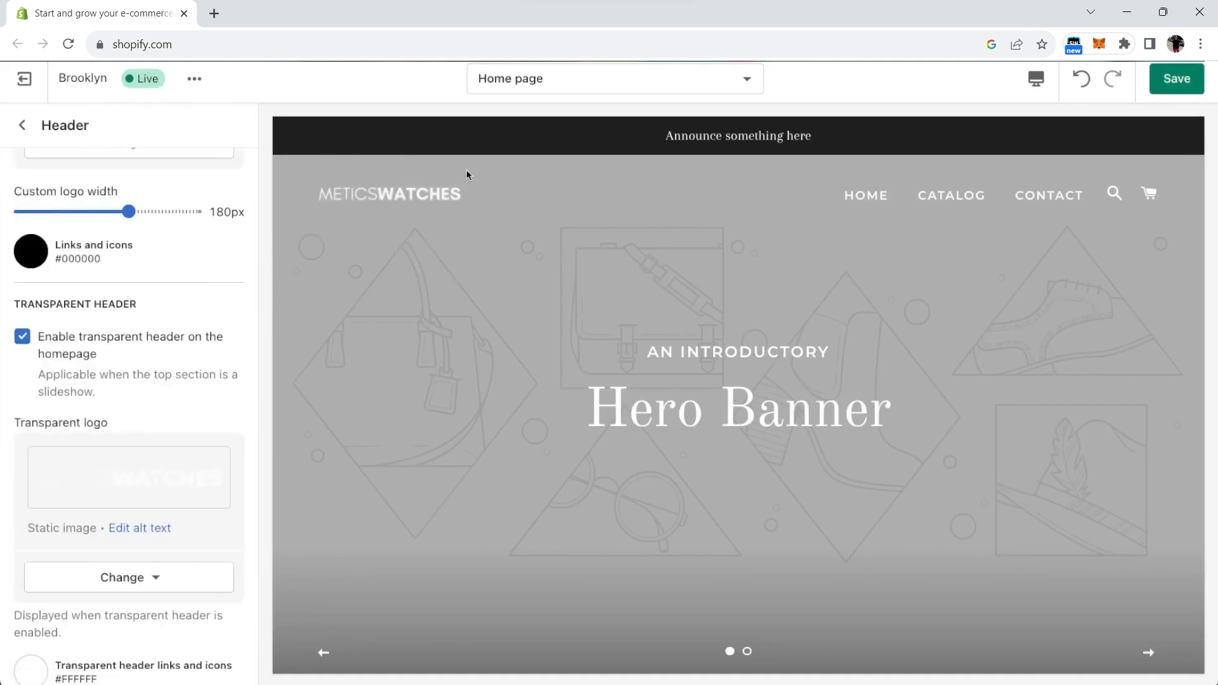
# - Check the header logo on the Default collection template and return to the home page
pyautogui.click(552, 79)
pyautogui.click(550, 245)
pyautogui.click(557, 208)
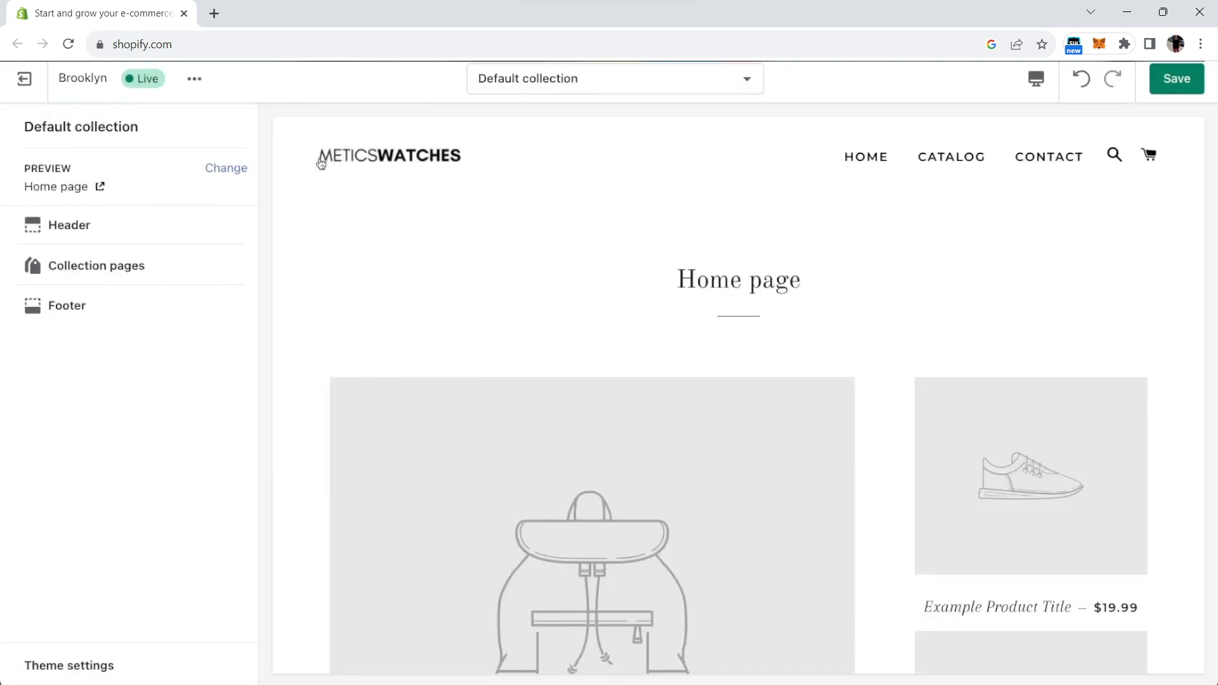
pyautogui.click(508, 84)
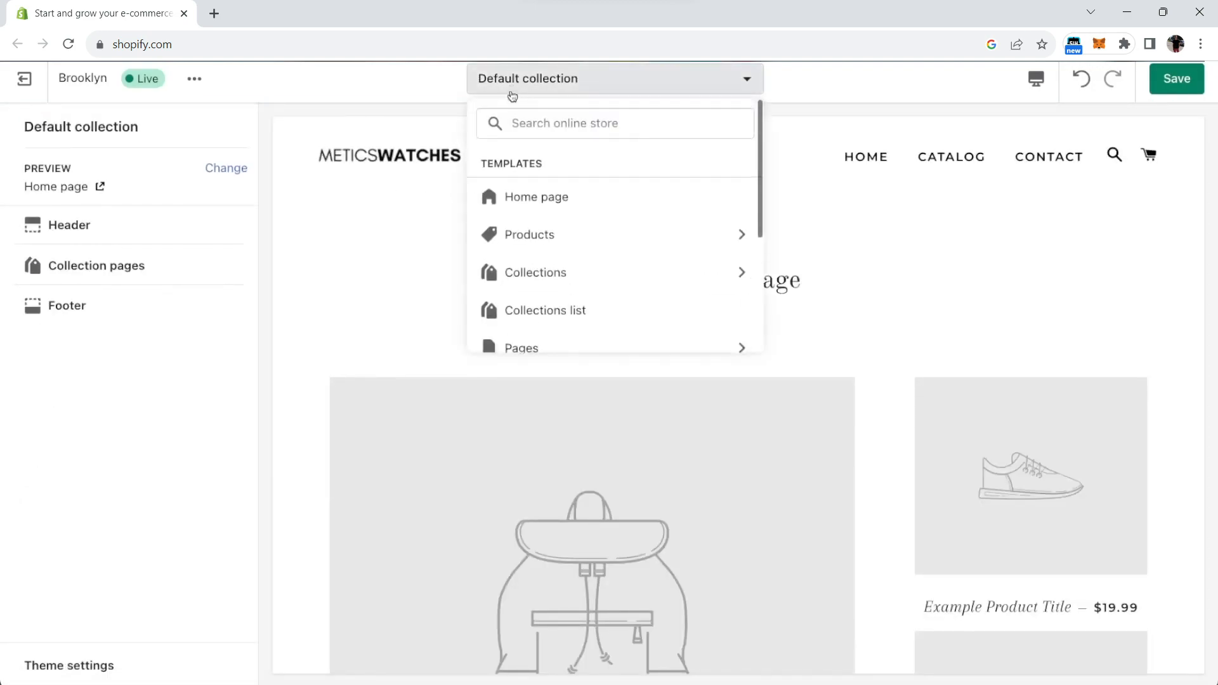
pyautogui.click(524, 196)
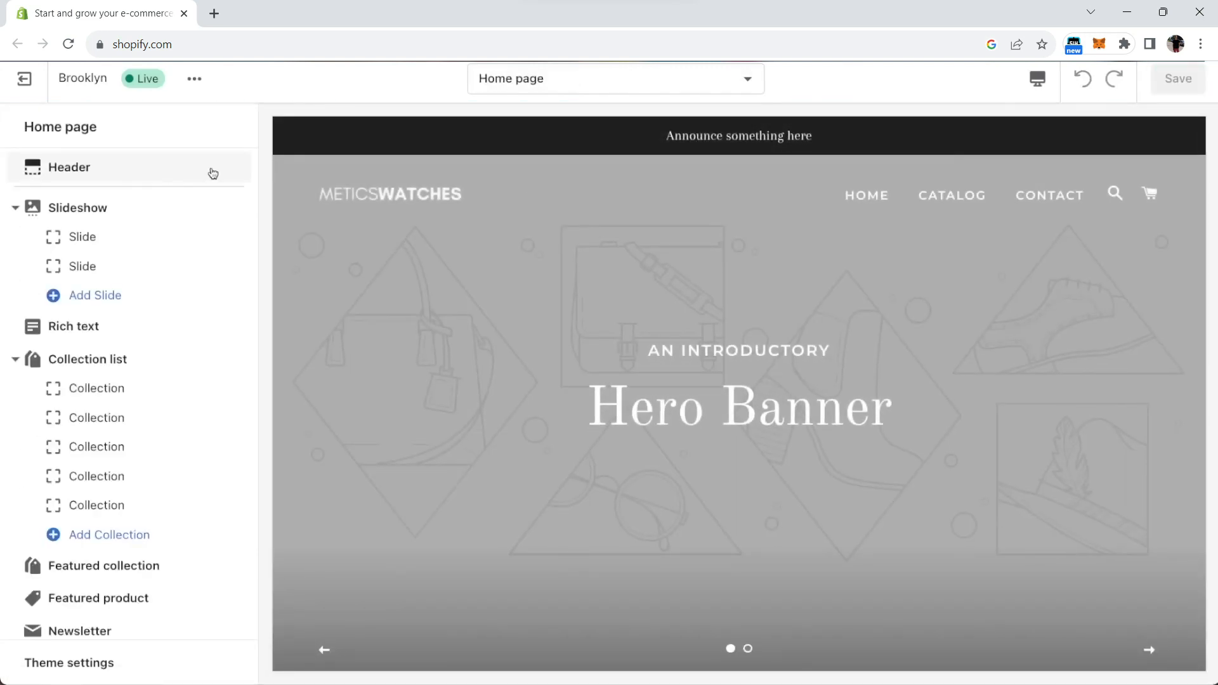
# - Try "30% Off Now!" as the header's announcement bar text and replace it with "Free shipping on all orders worldwide!"
pyautogui.click(213, 170)
pyautogui.scroll(-10, 194, 279)
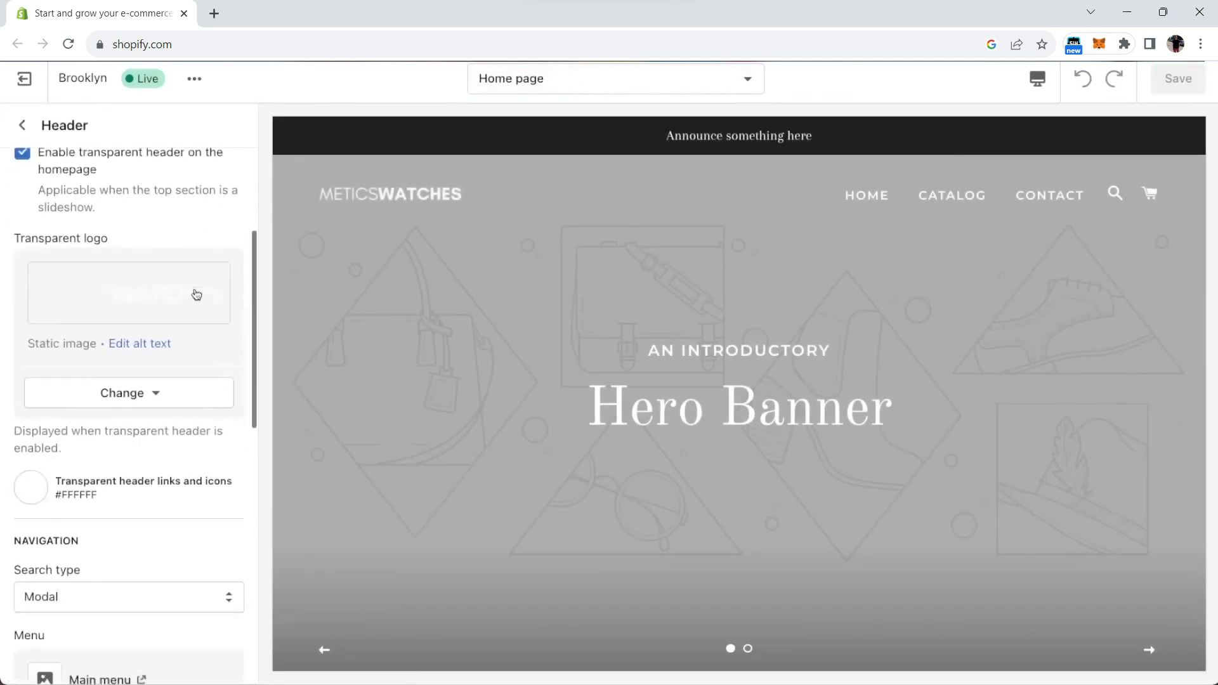
pyautogui.scroll(-6, 191, 299)
pyautogui.moveTo(173, 492); pyautogui.dragTo(9, 504)
pyautogui.write('30% ')
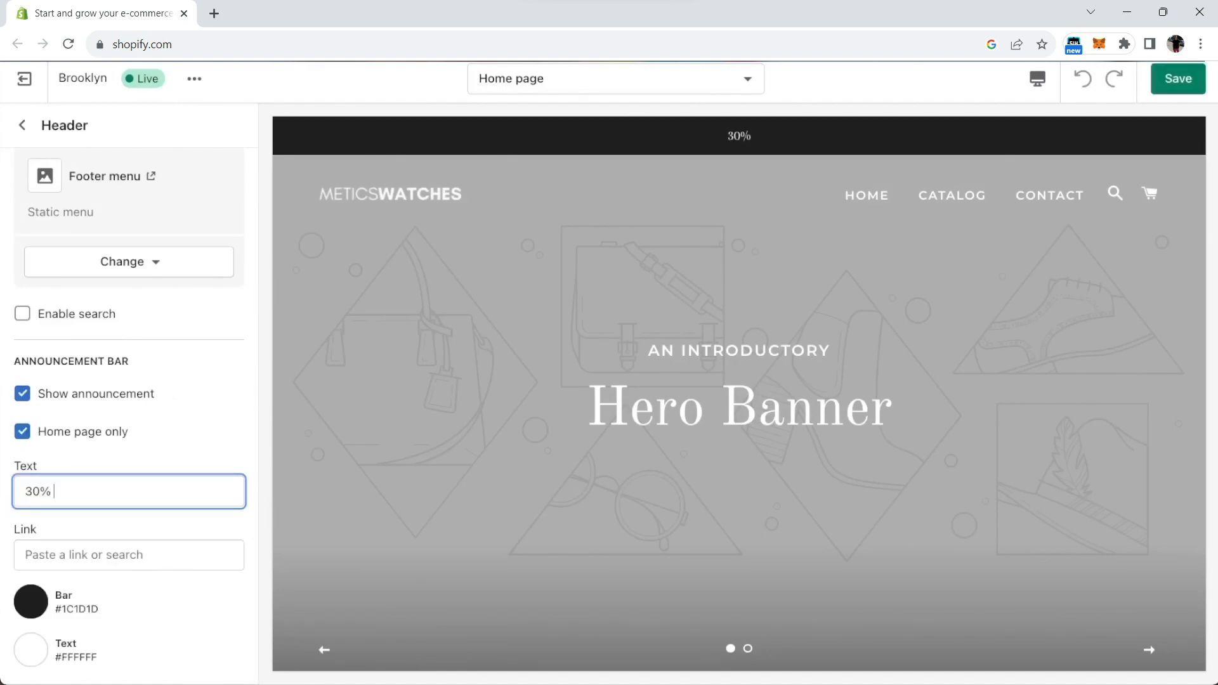
pyautogui.write('Off Now!')
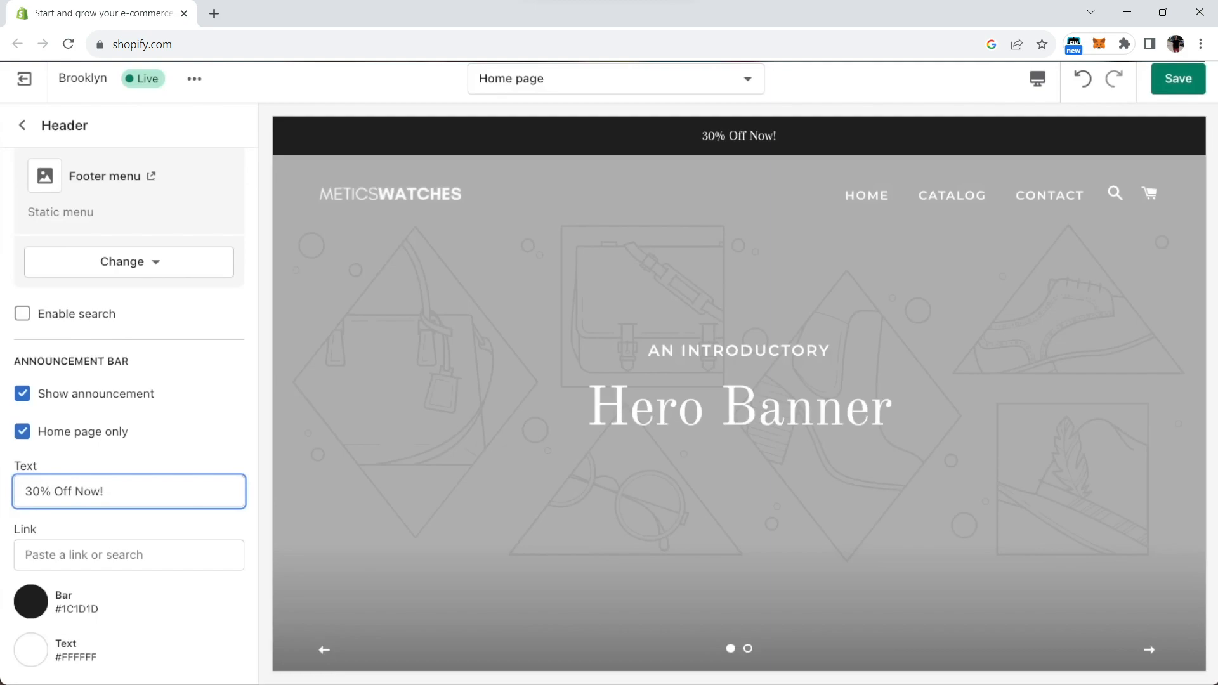
pyautogui.hotkey('ctrl', 'a')
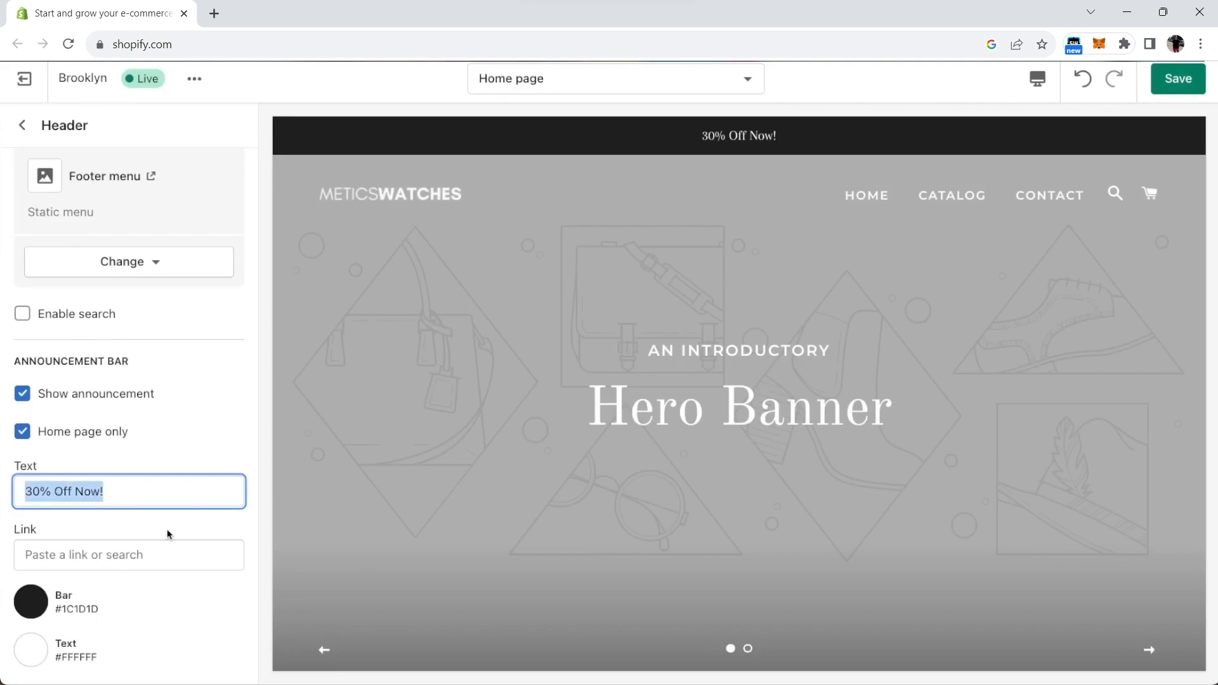
pyautogui.write('Free shipping on all orders worldwide!')
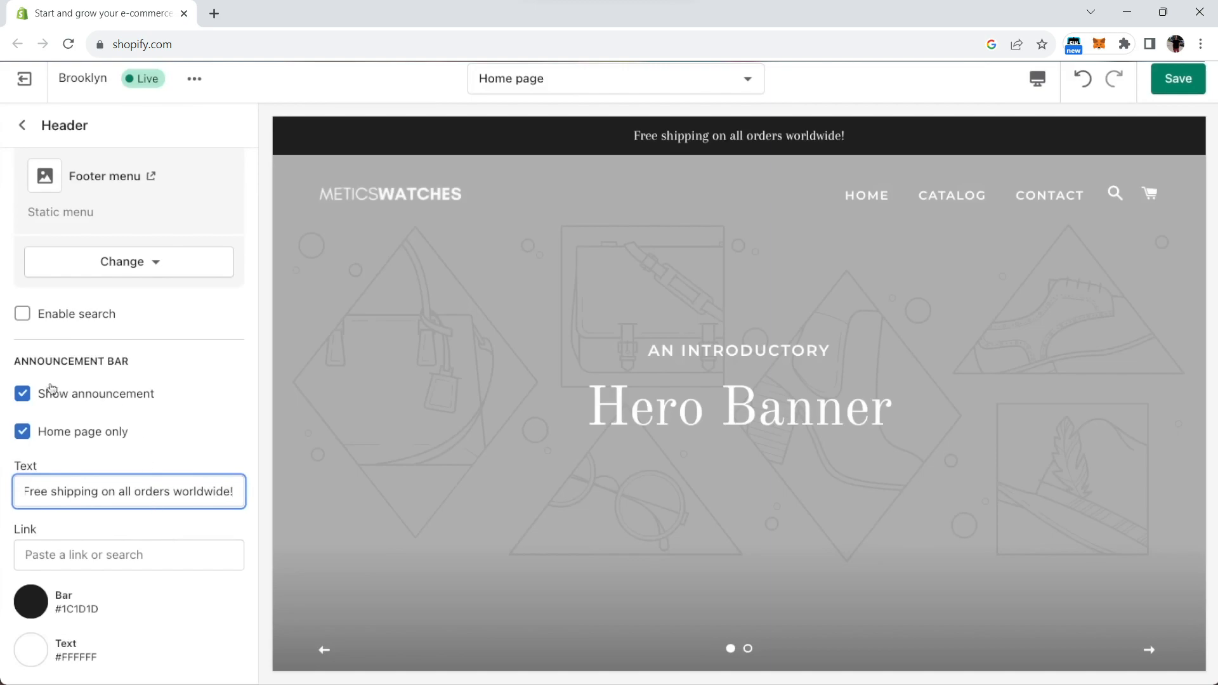
pyautogui.click(21, 395)
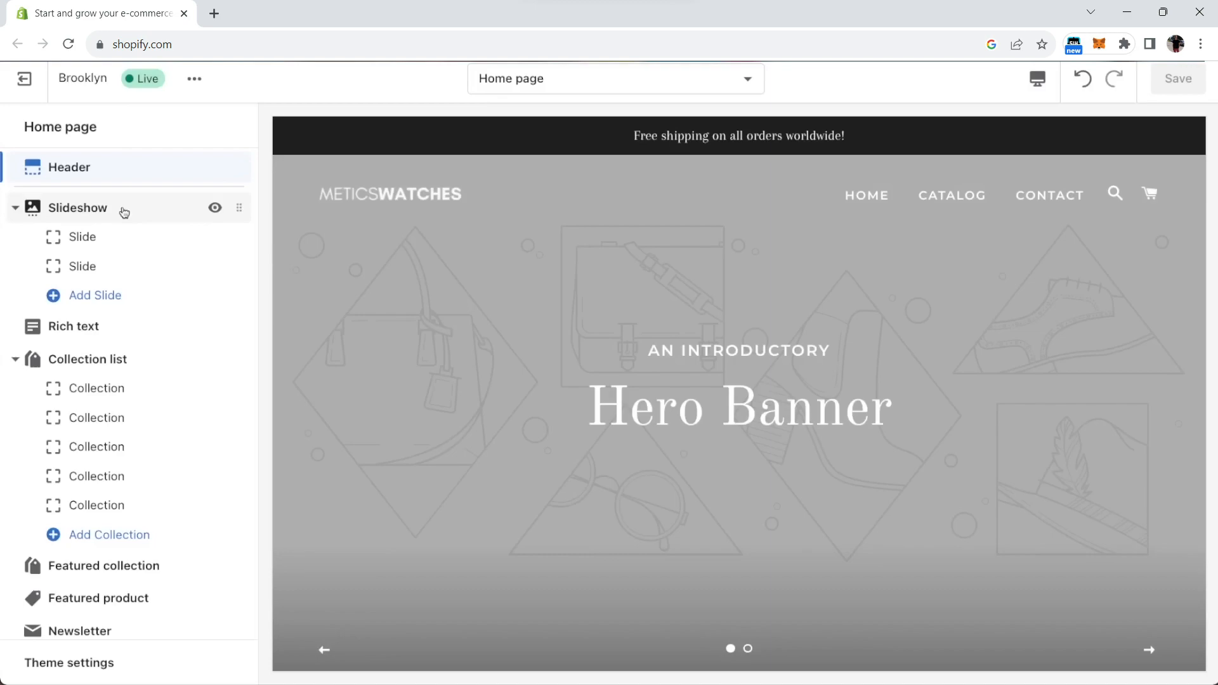
# - Remove the second slide from the slideshow and set the wristwatch photo as the remaining slide's image
pyautogui.click(128, 265)
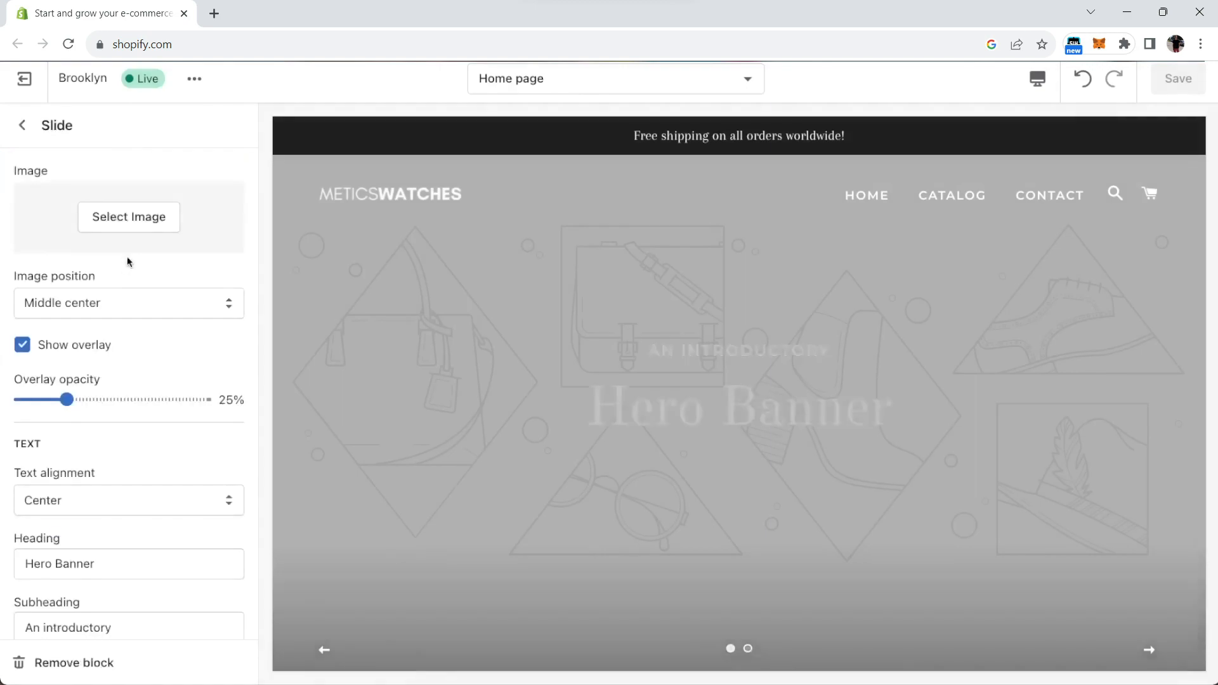
pyautogui.click(78, 662)
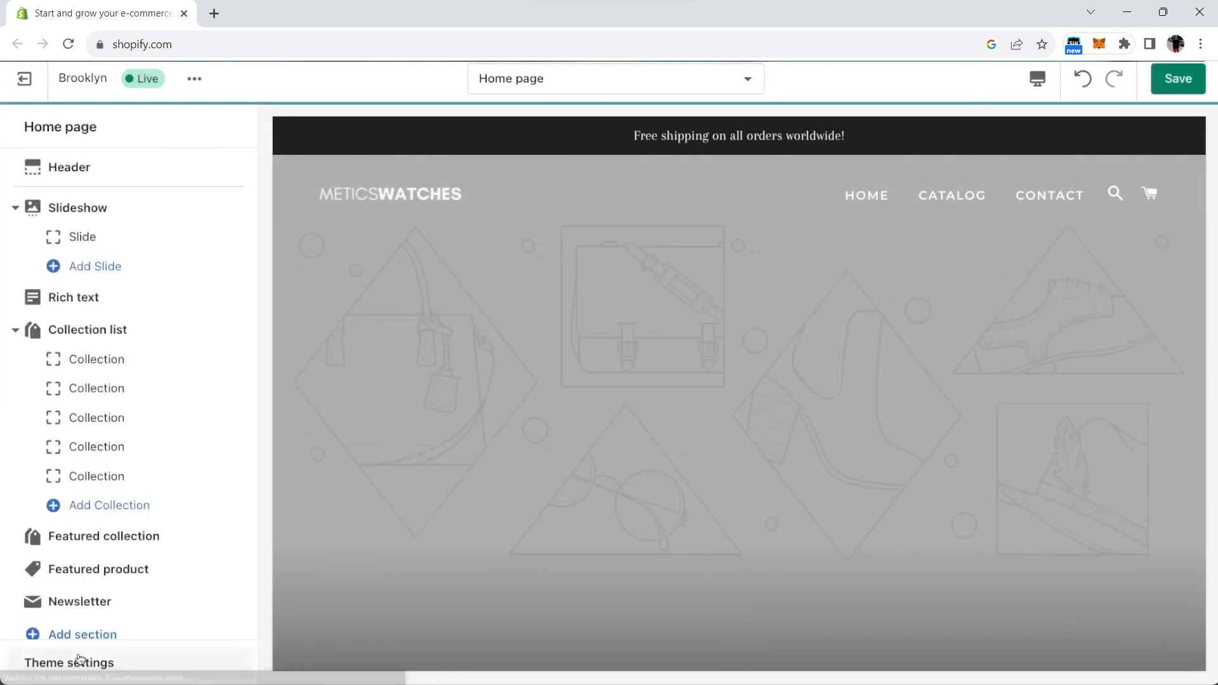
pyautogui.click(114, 240)
pyautogui.click(118, 220)
pyautogui.click(192, 260)
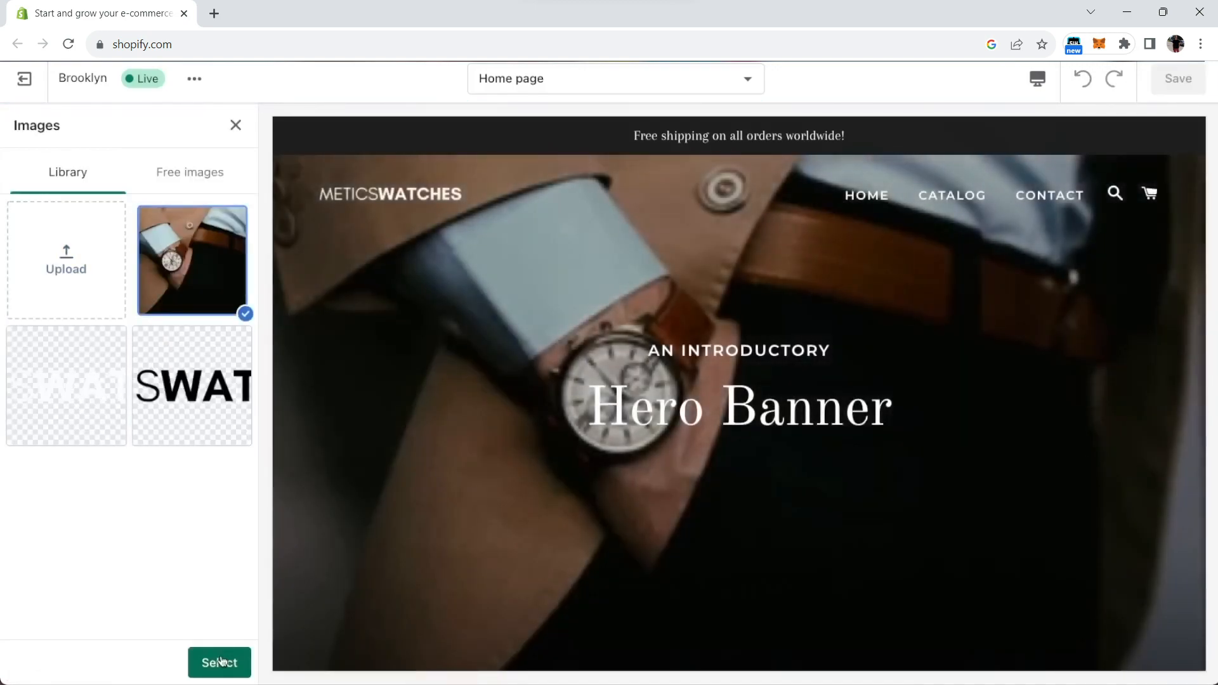
pyautogui.click(220, 662)
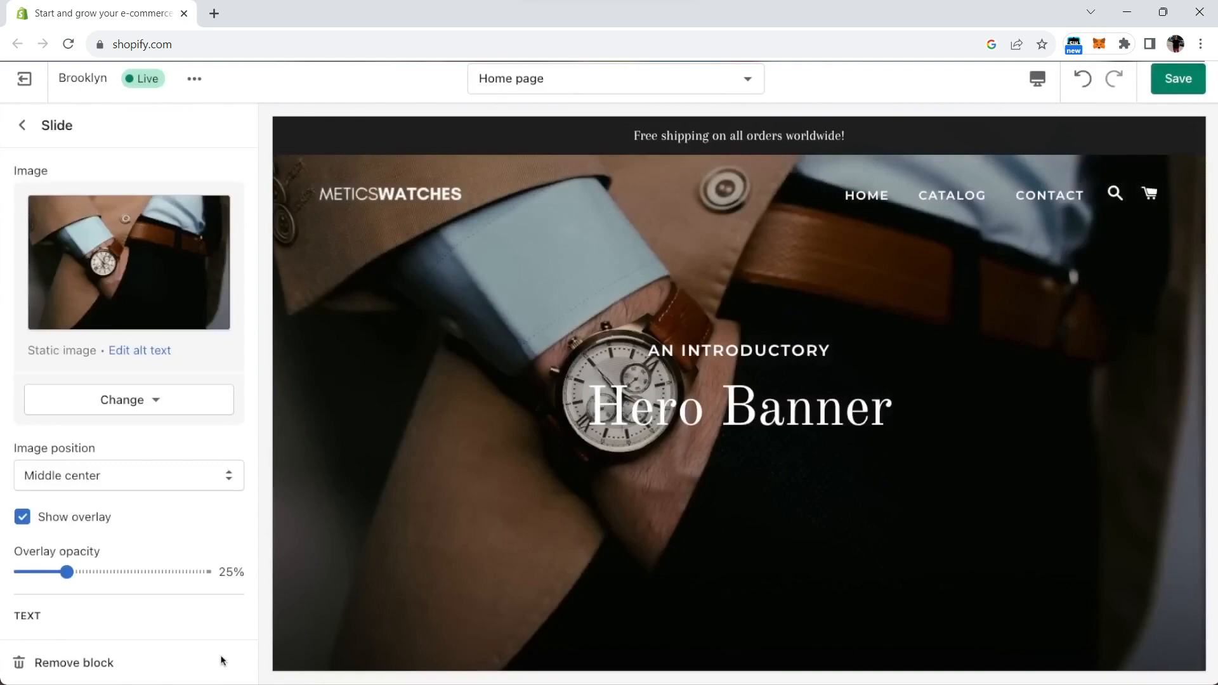
# - Align the slide's text to Right, with the heading "Timeless Design" and the subheading "Discover our new collection"
pyautogui.scroll(-1, 161, 621)
pyautogui.scroll(-1, 159, 615)
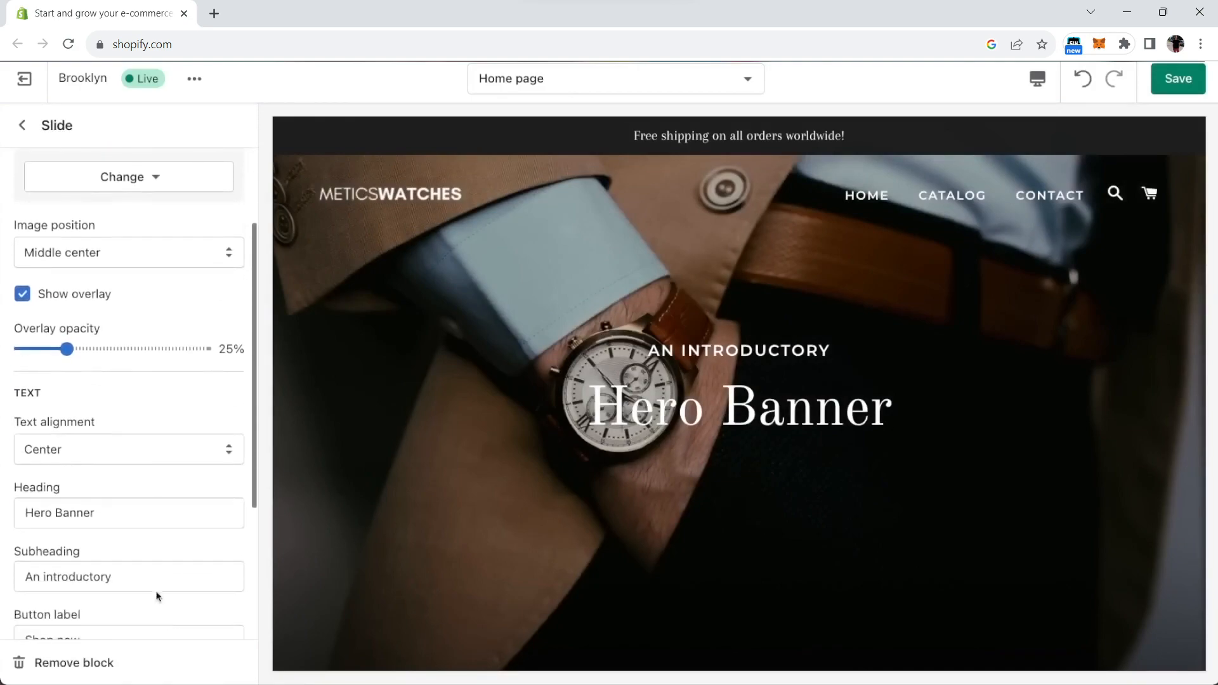
pyautogui.click(142, 463)
pyautogui.click(139, 467)
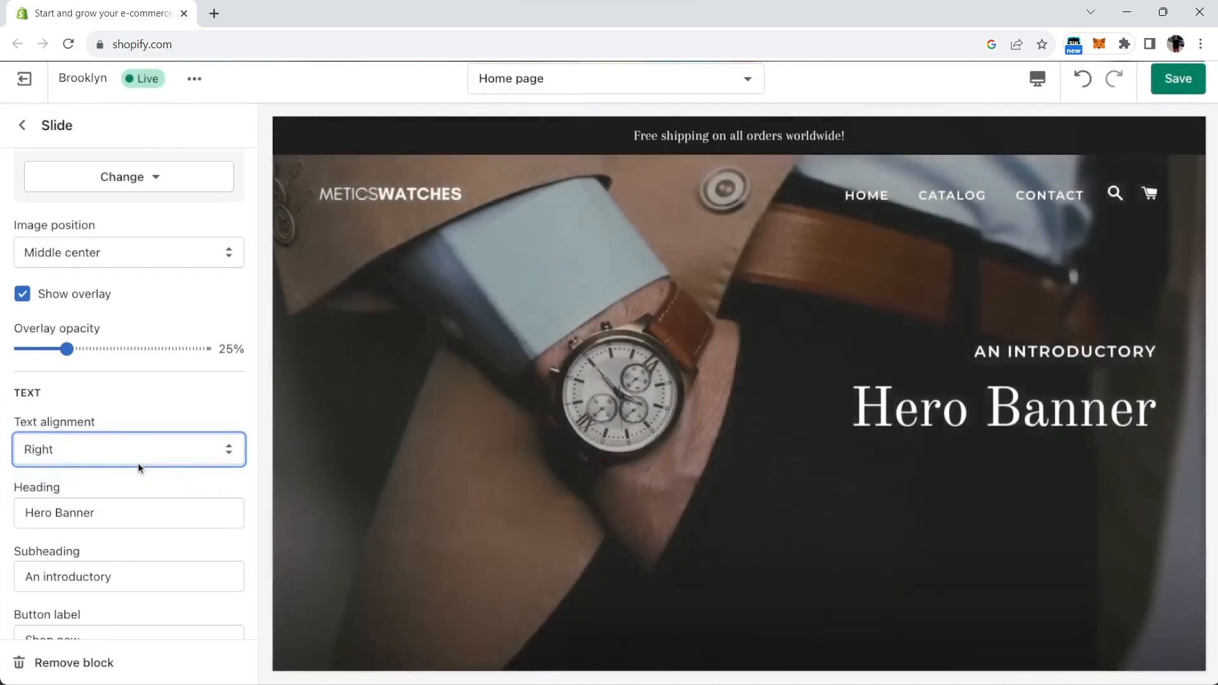
pyautogui.moveTo(95, 513); pyautogui.dragTo(11, 514)
pyautogui.write('Timeless Design')
pyautogui.moveTo(117, 577); pyautogui.dragTo(9, 574)
pyautogui.write('Discover our new collection')
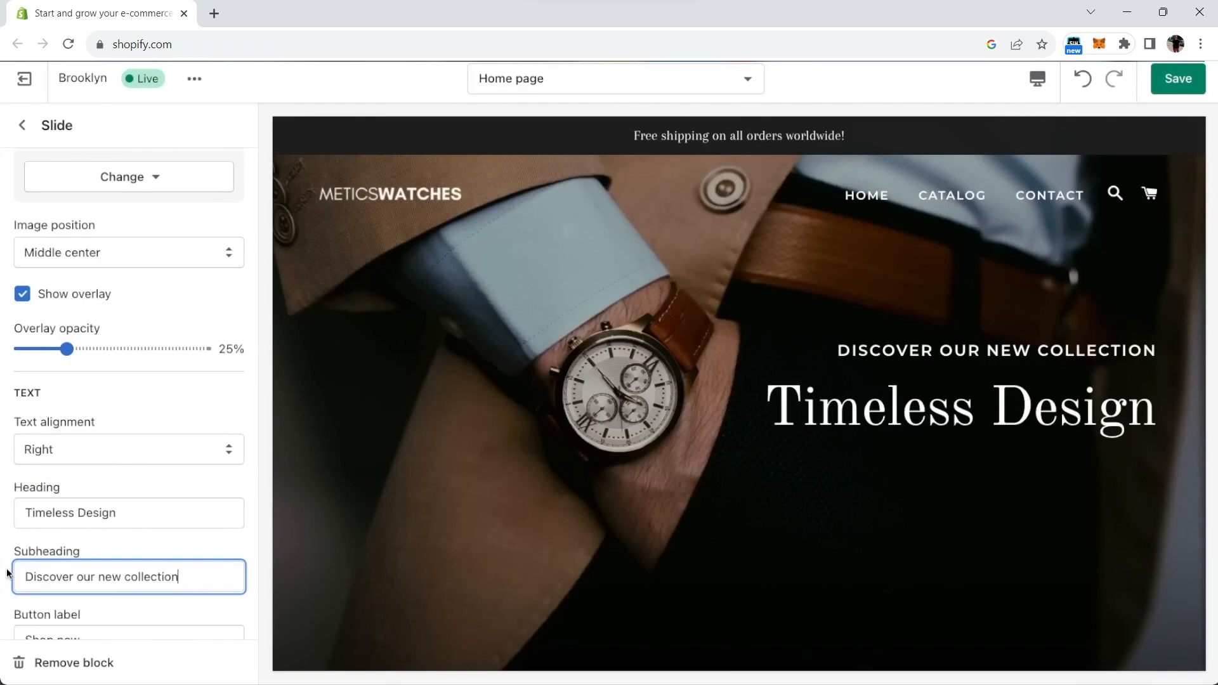
# - Link the slide's "Shop now" button to All collections
pyautogui.scroll(-3, 249, 524)
pyautogui.click(118, 530)
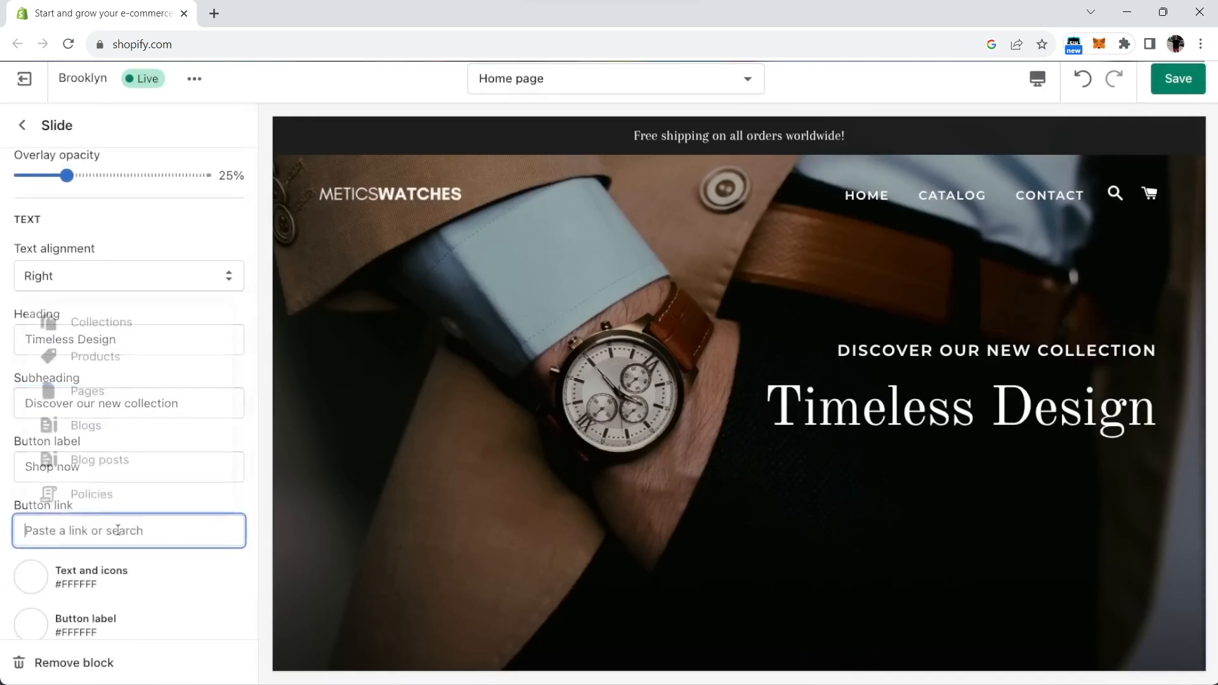
pyautogui.click(89, 322)
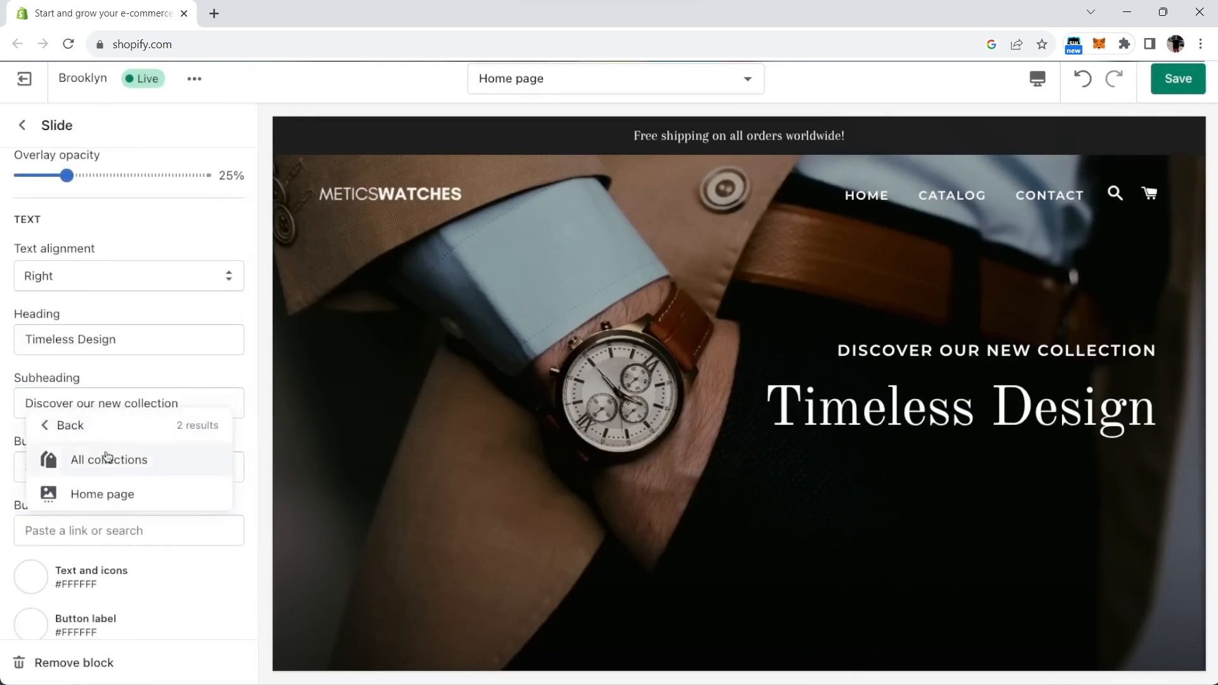
pyautogui.click(108, 458)
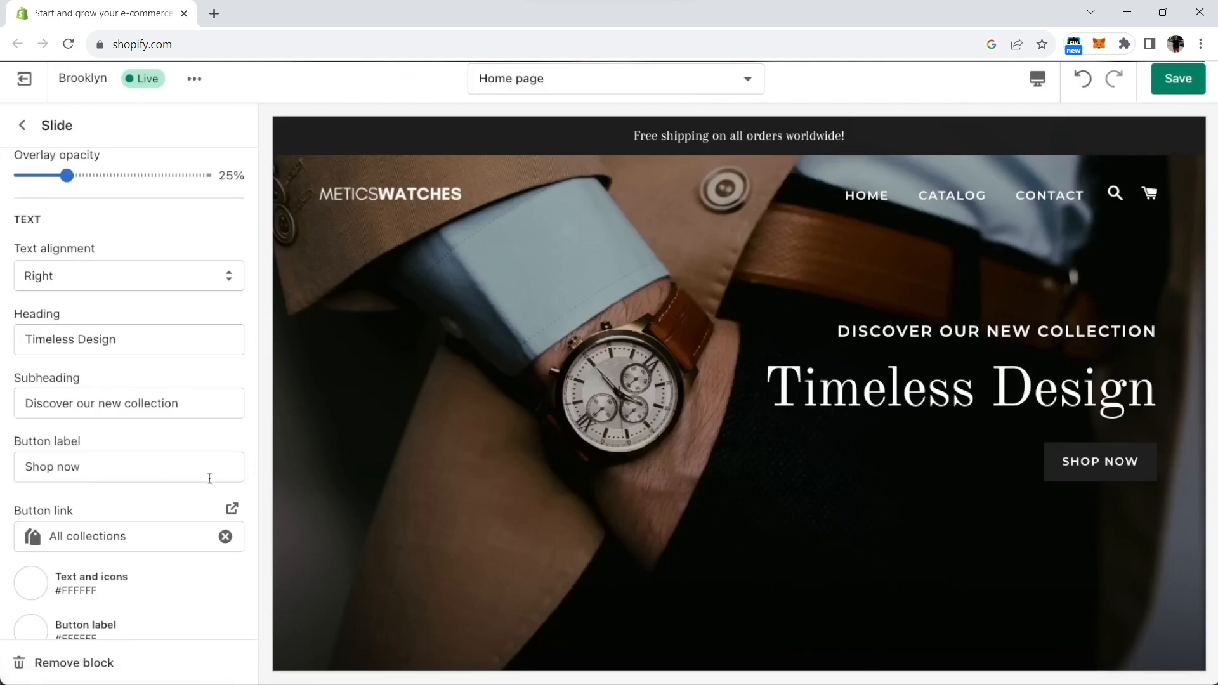
# - Set the slide's button color to orange #E98800 and save the theme changes
pyautogui.scroll(-2, 176, 498)
pyautogui.click(38, 617)
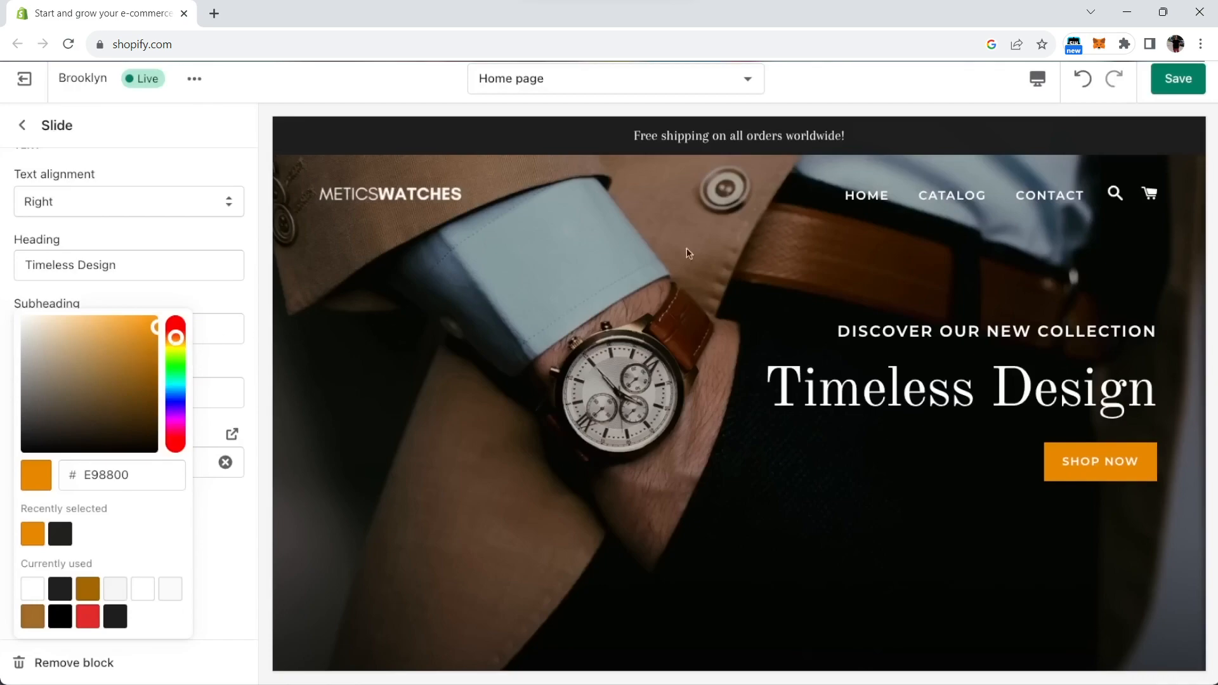
pyautogui.click(1182, 84)
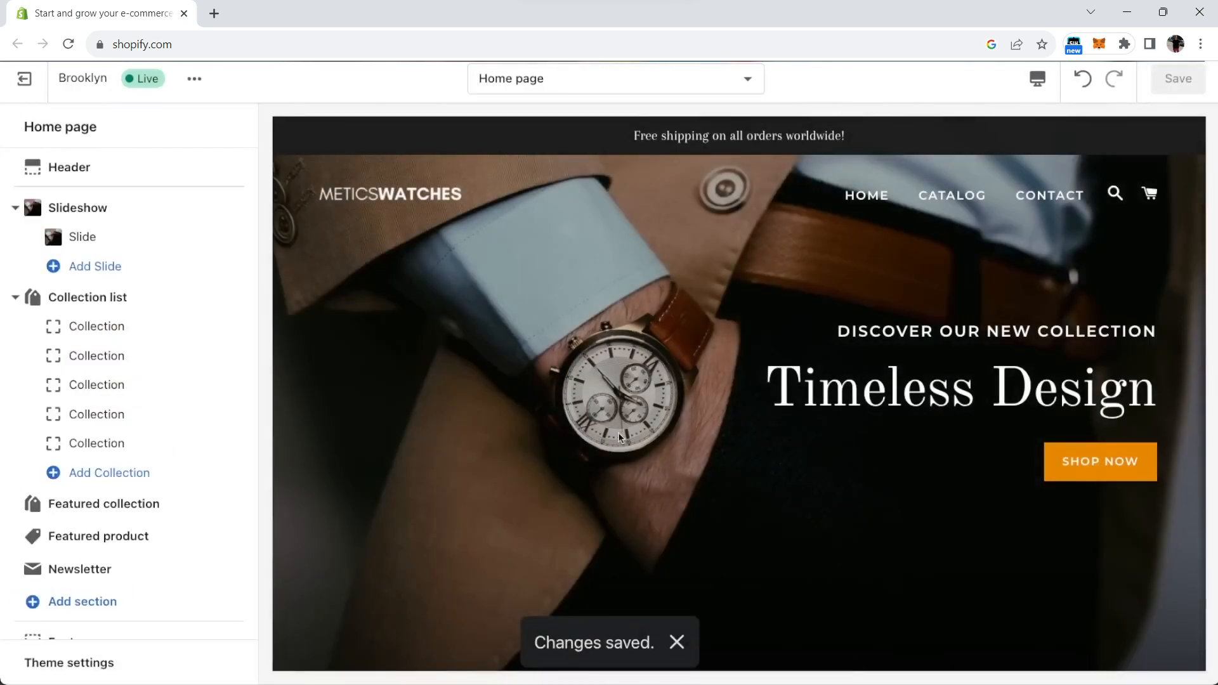
# - Set the heading of the home page's Collection list section to "Find Your Style"
pyautogui.scroll(-6, 619, 437)
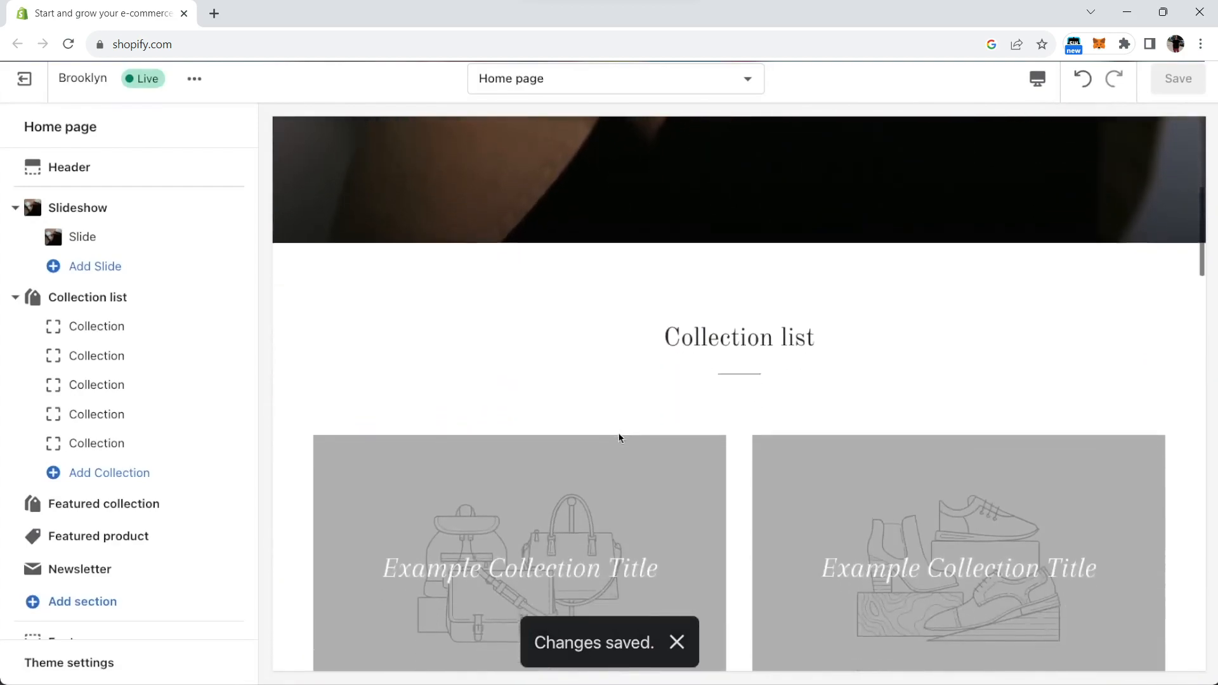
pyautogui.scroll(-3, 620, 437)
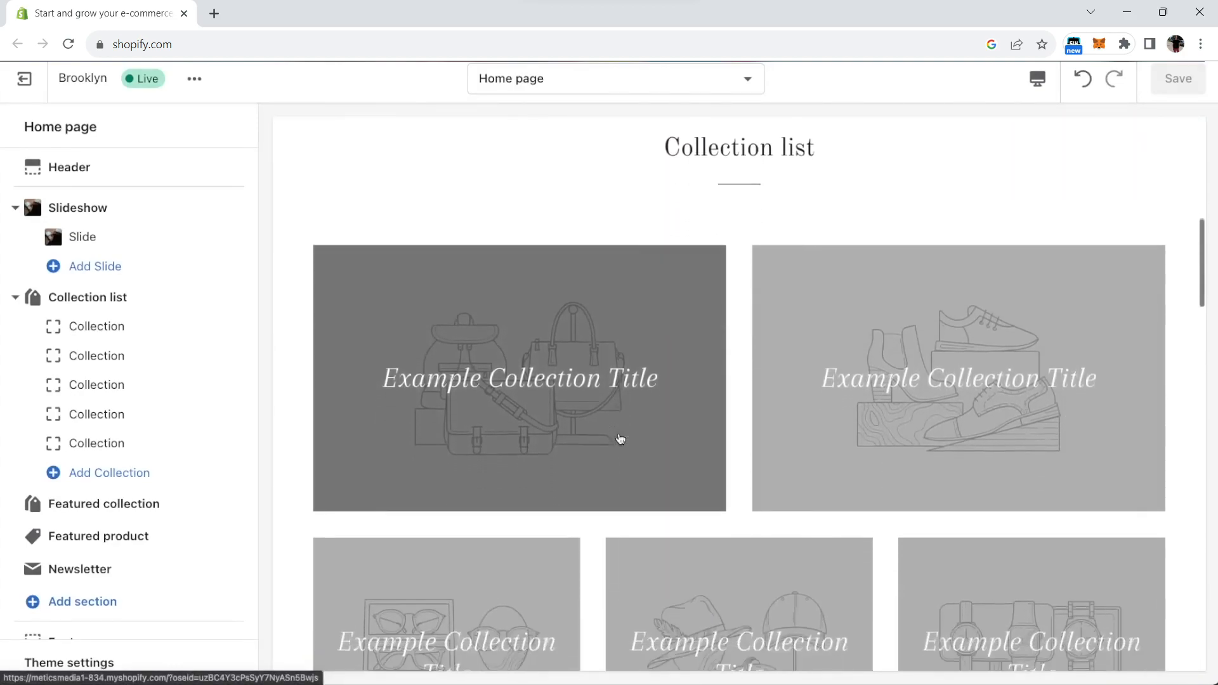
pyautogui.scroll(-2, 620, 439)
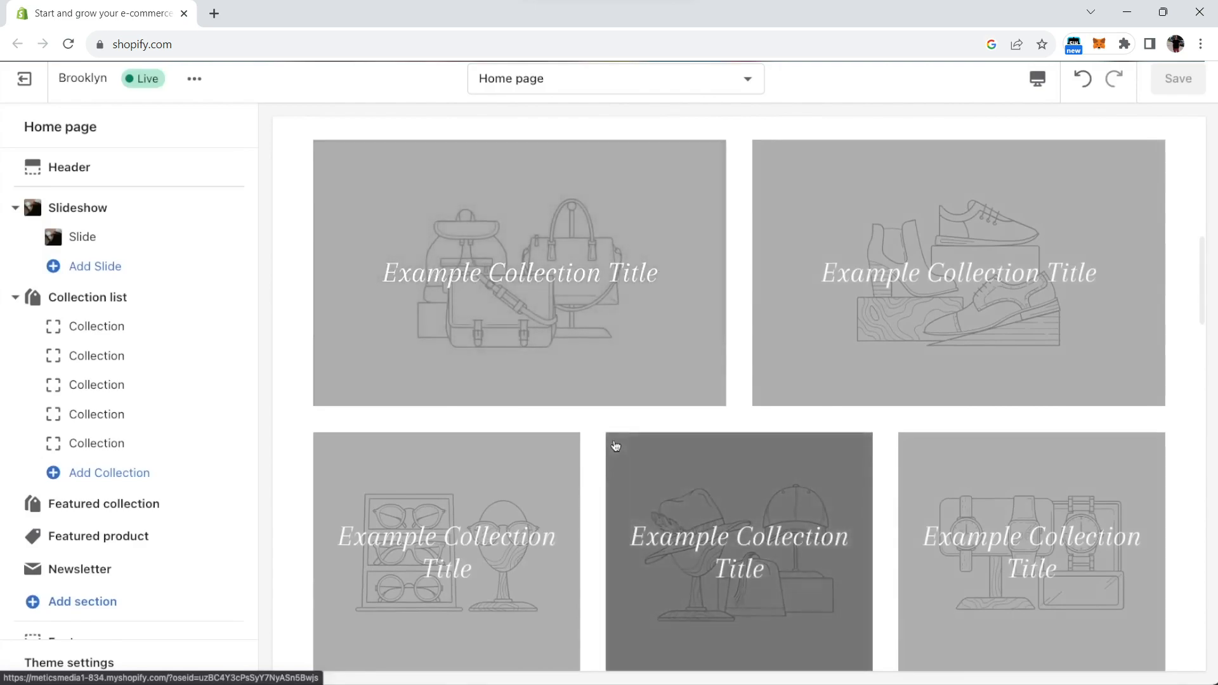
pyautogui.click(113, 298)
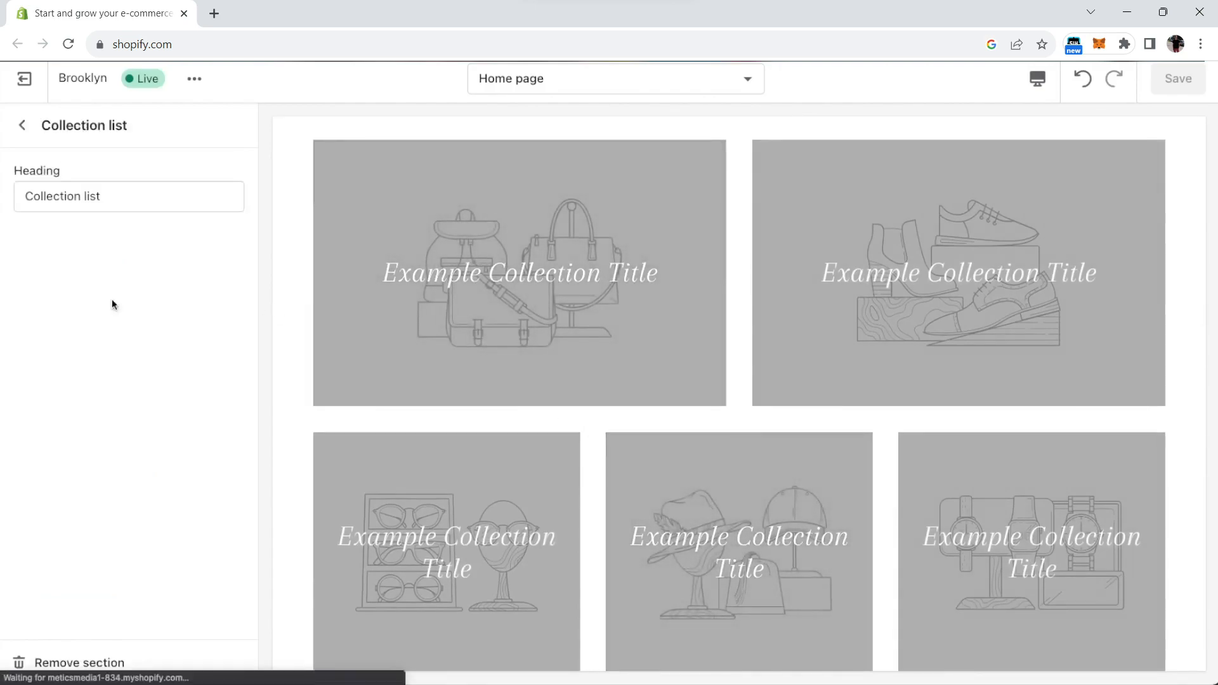
pyautogui.moveTo(127, 198); pyautogui.dragTo(16, 201)
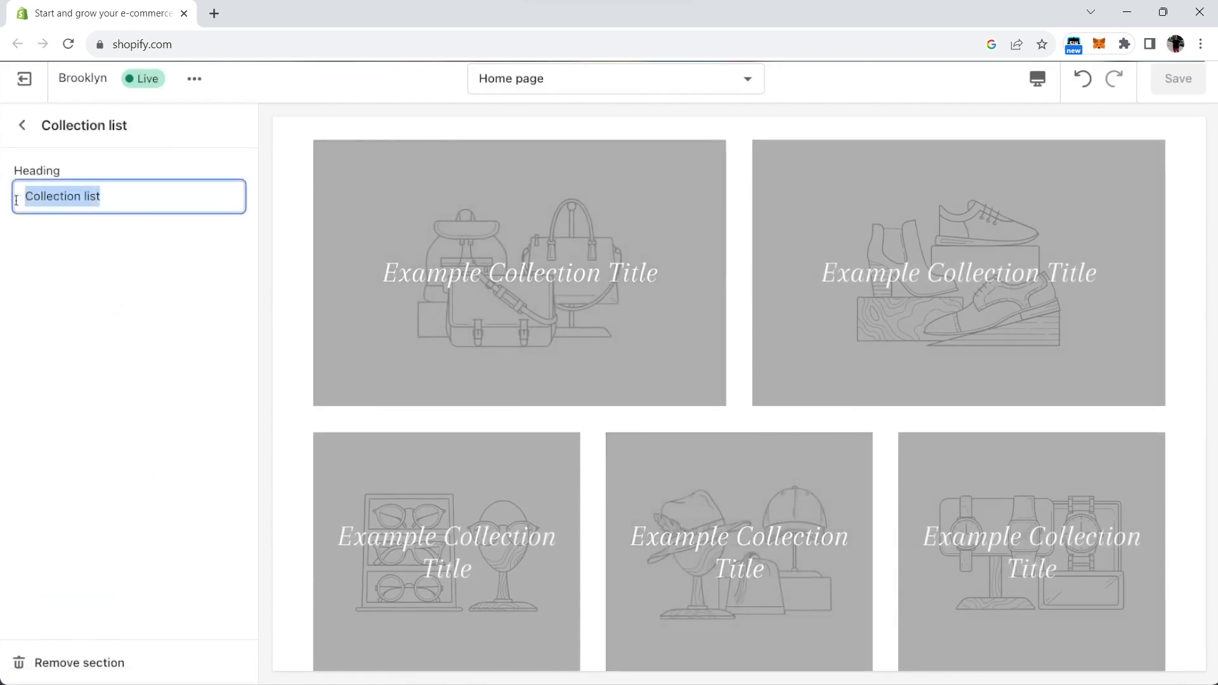
pyautogui.write('Find Your Style')
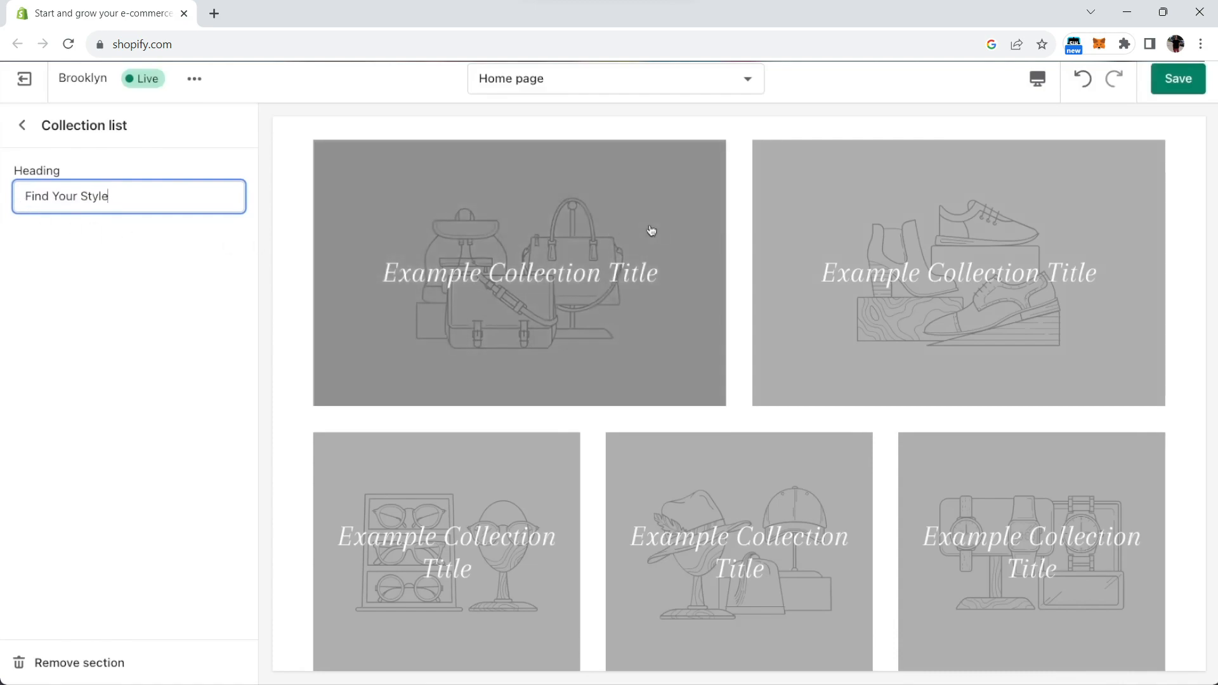
pyautogui.scroll(3, 751, 241)
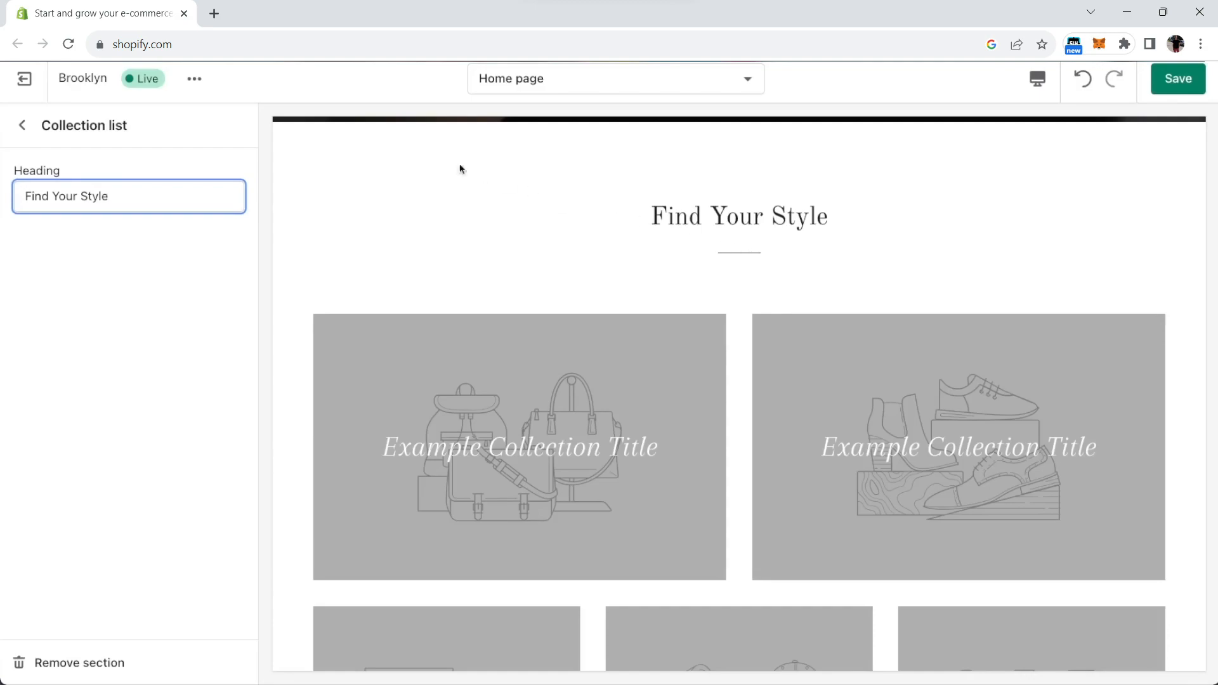
# - Remove the last three collection blocks from the Collection list section, keeping only two
pyautogui.click(23, 124)
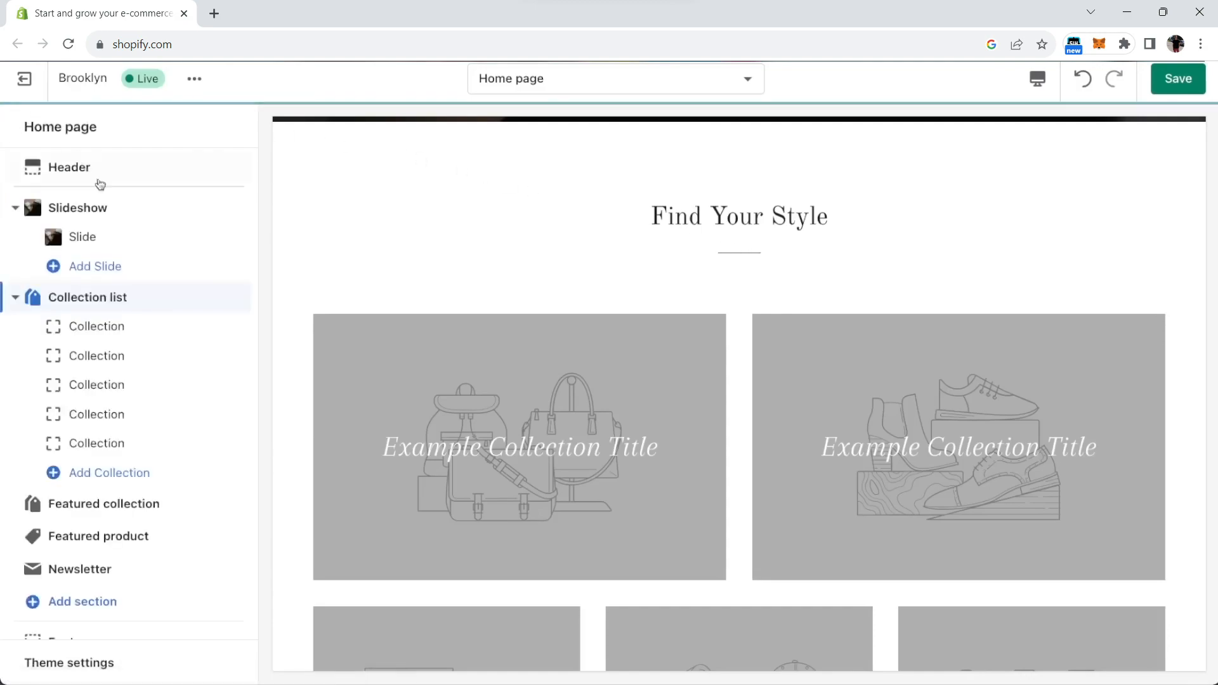
pyautogui.click(125, 443)
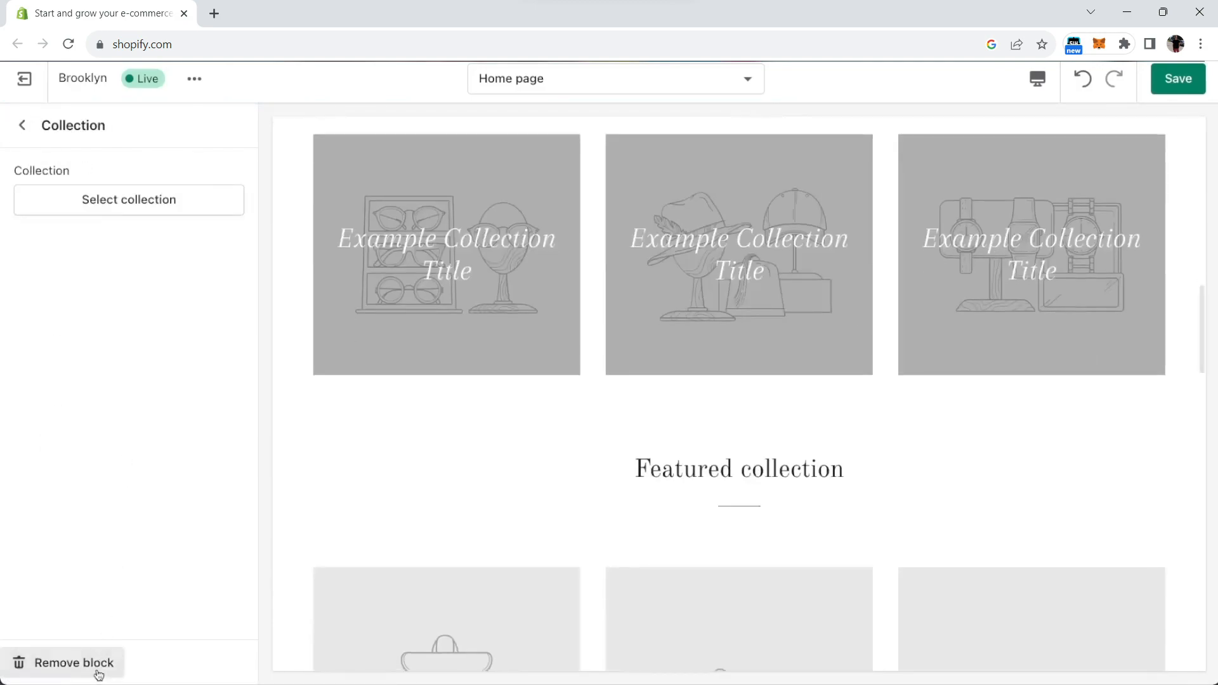
pyautogui.click(25, 662)
pyautogui.click(97, 414)
pyautogui.click(64, 662)
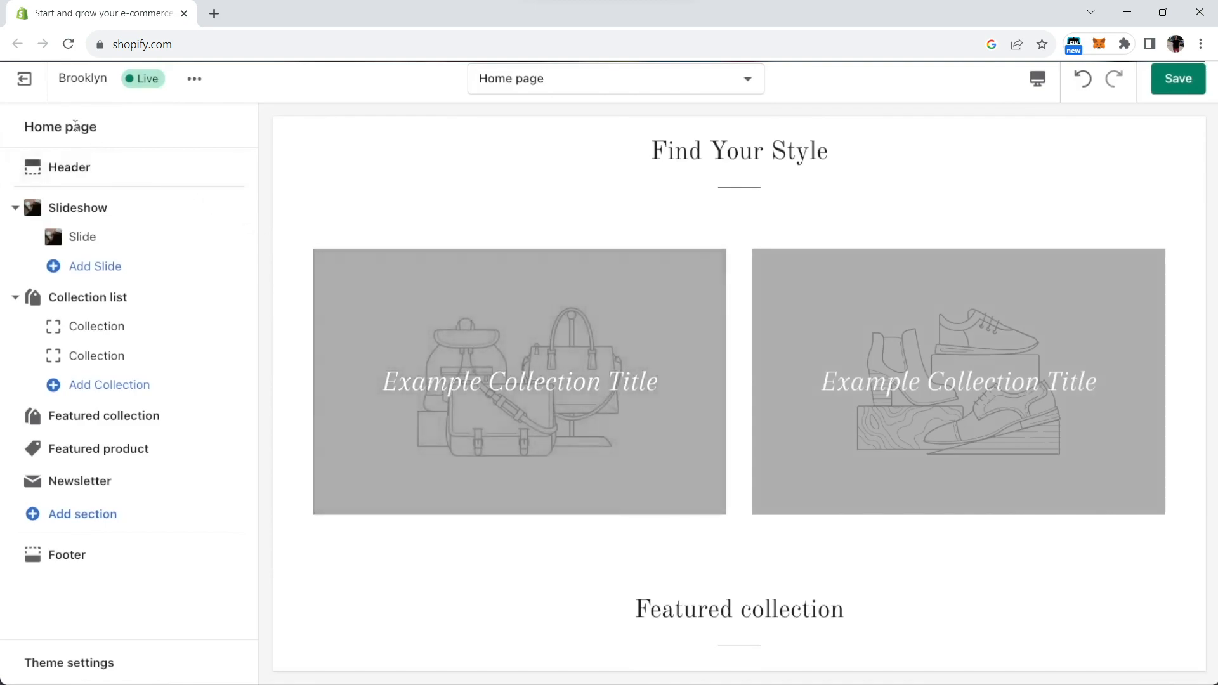
# - Open the store admin in a separate tab and delete the existing "Home page" product collection
pyautogui.rightClick(34, 96)
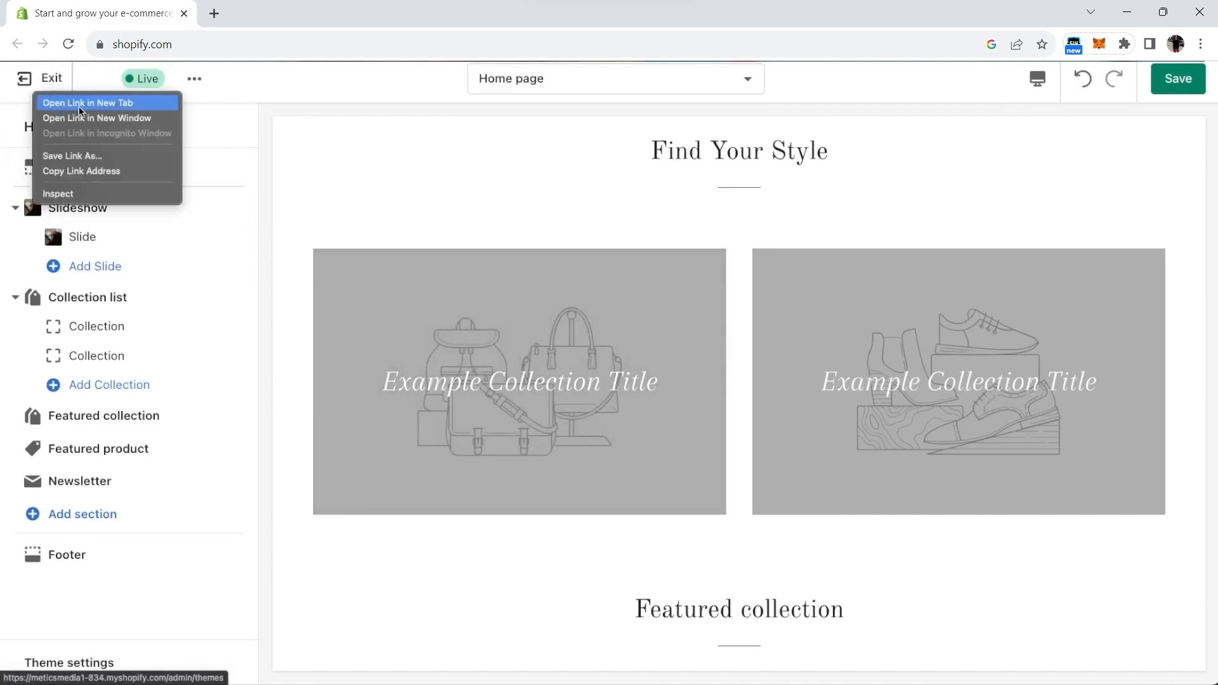
pyautogui.press('Escape')
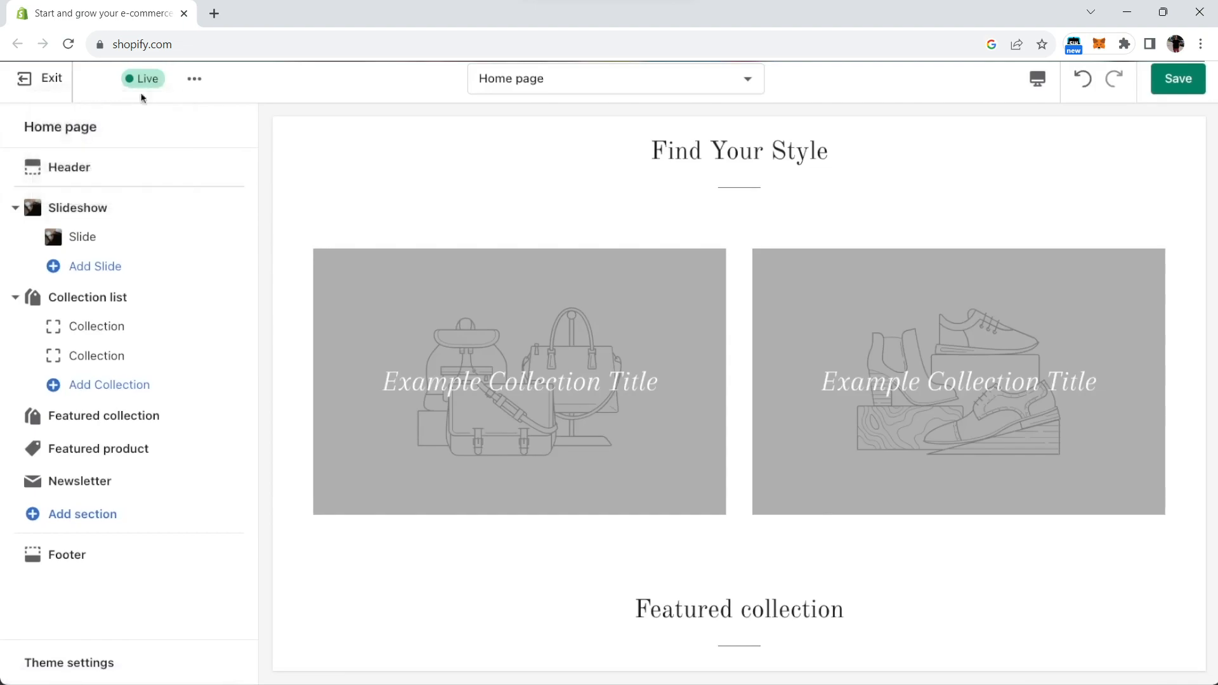
pyautogui.hotkey('ctrl', 'Tab')
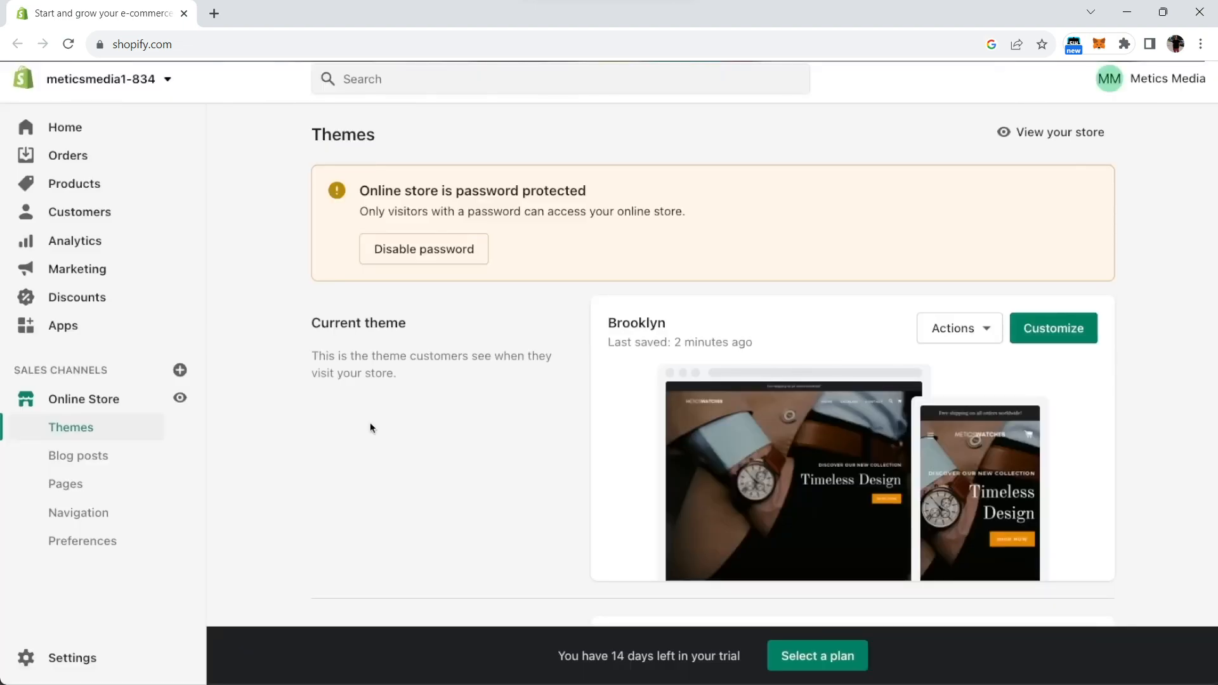
pyautogui.click(89, 183)
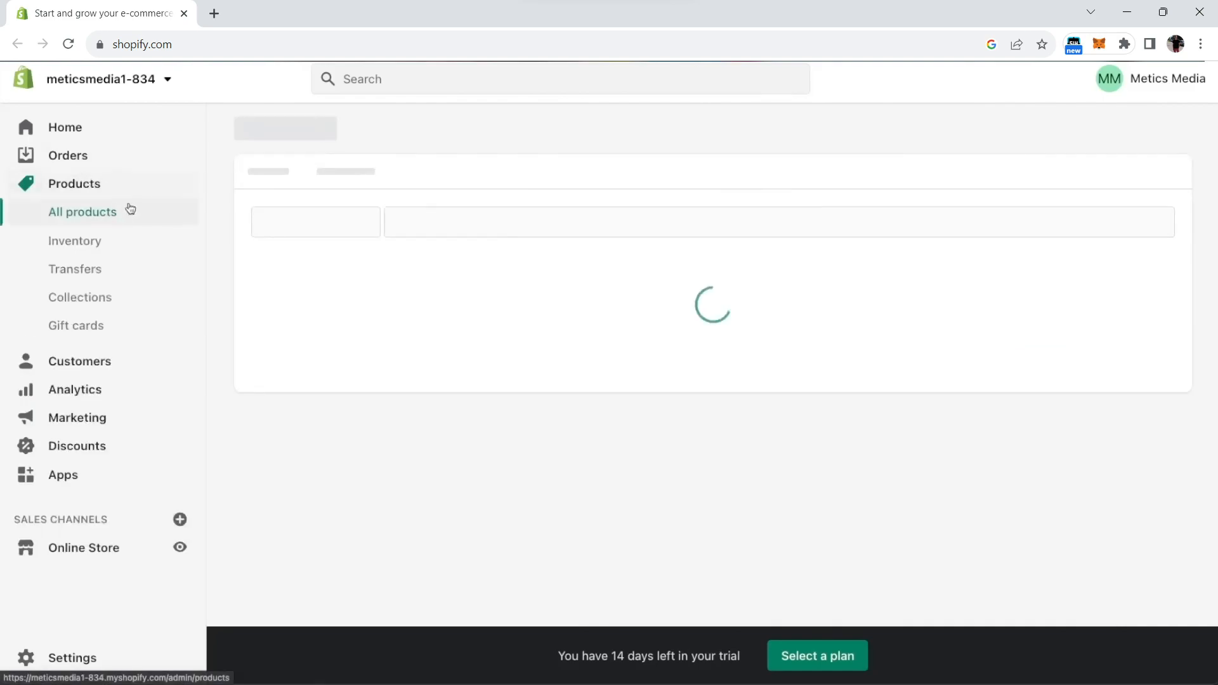
pyautogui.click(123, 297)
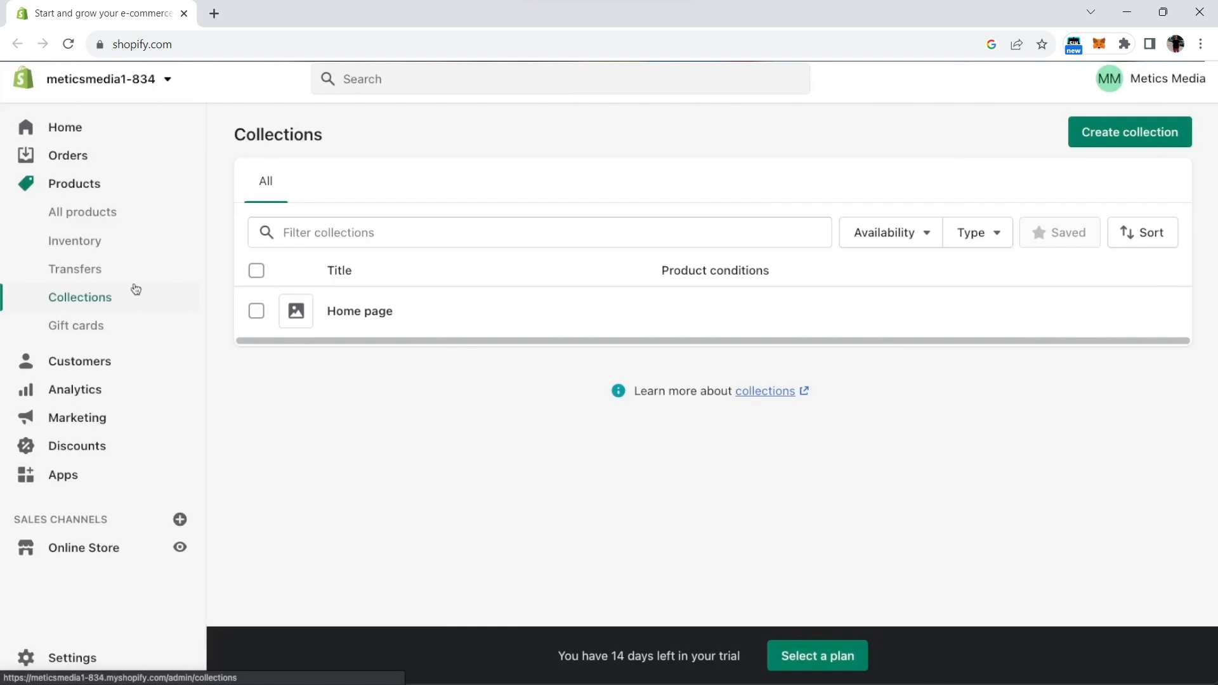
pyautogui.click(256, 311)
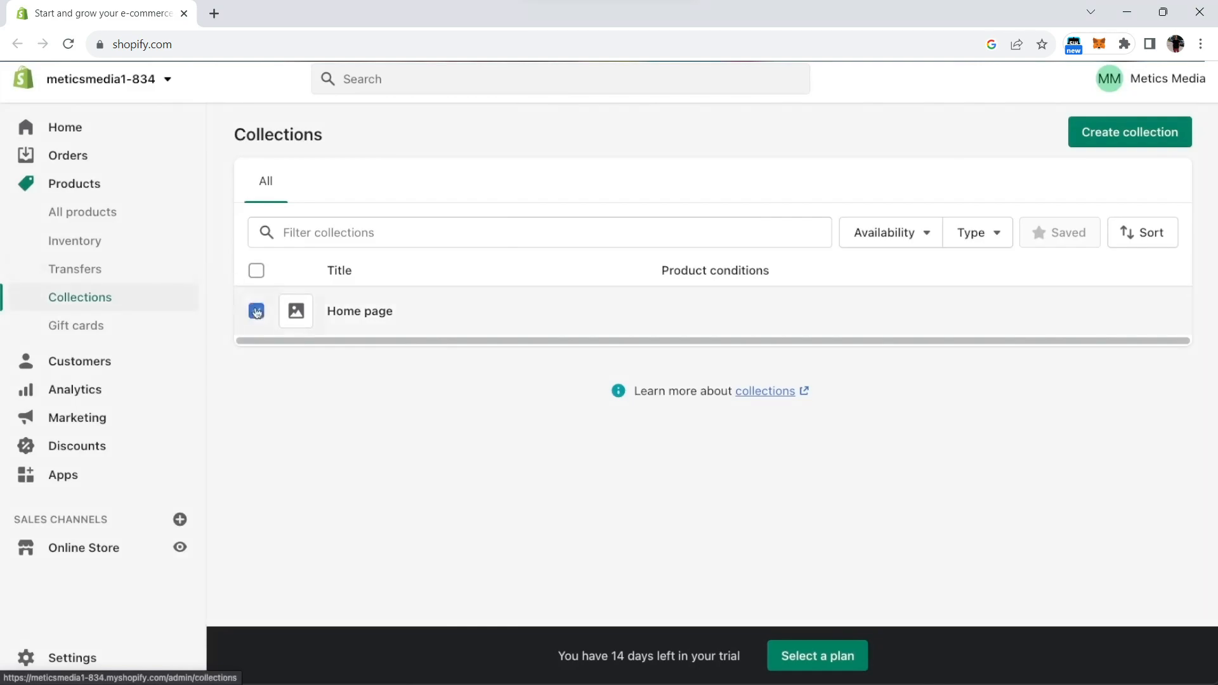
pyautogui.click(533, 277)
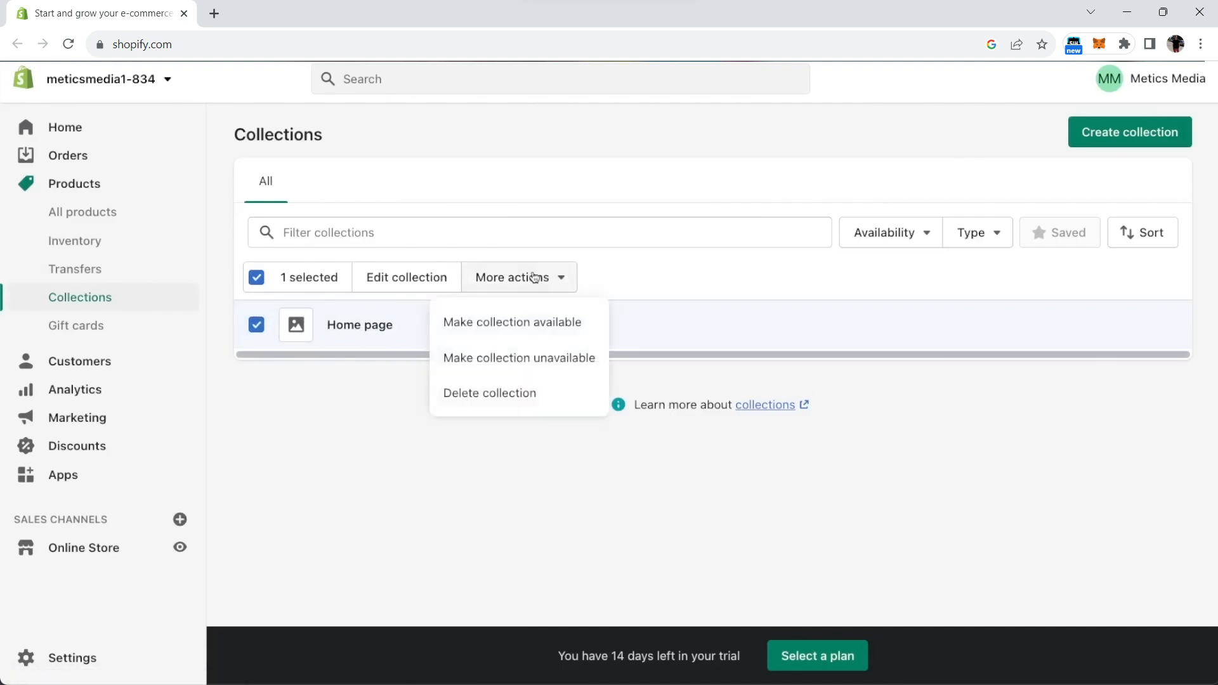
pyautogui.click(516, 392)
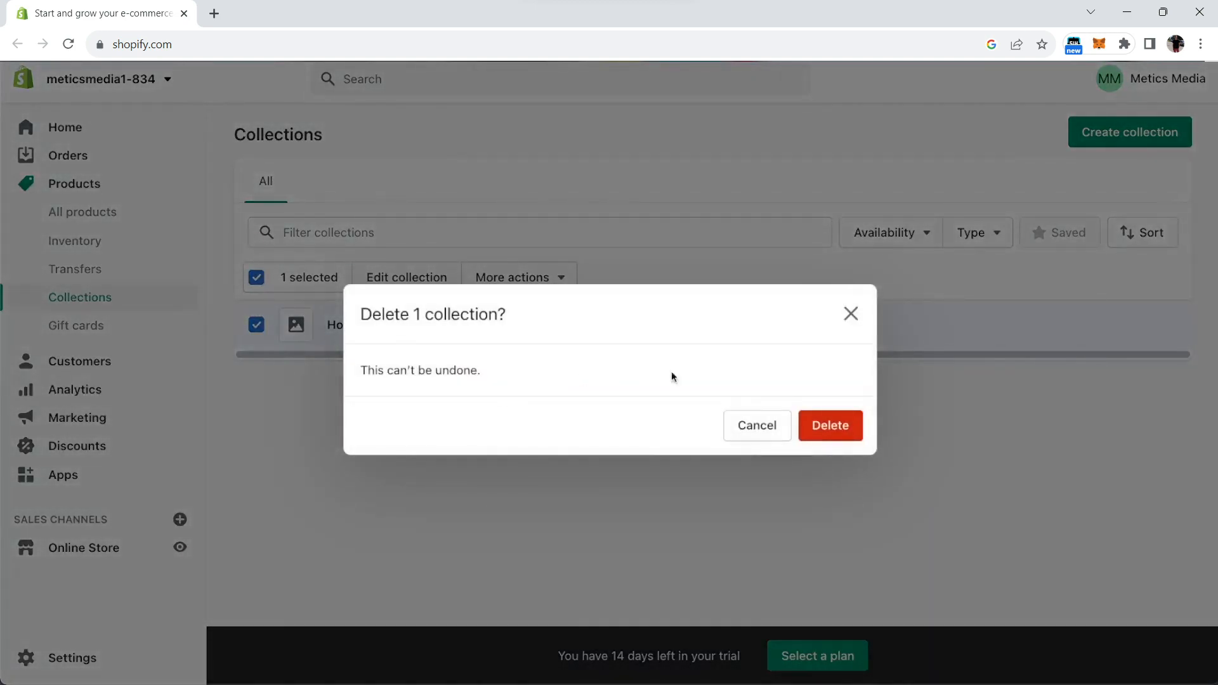
pyautogui.click(823, 420)
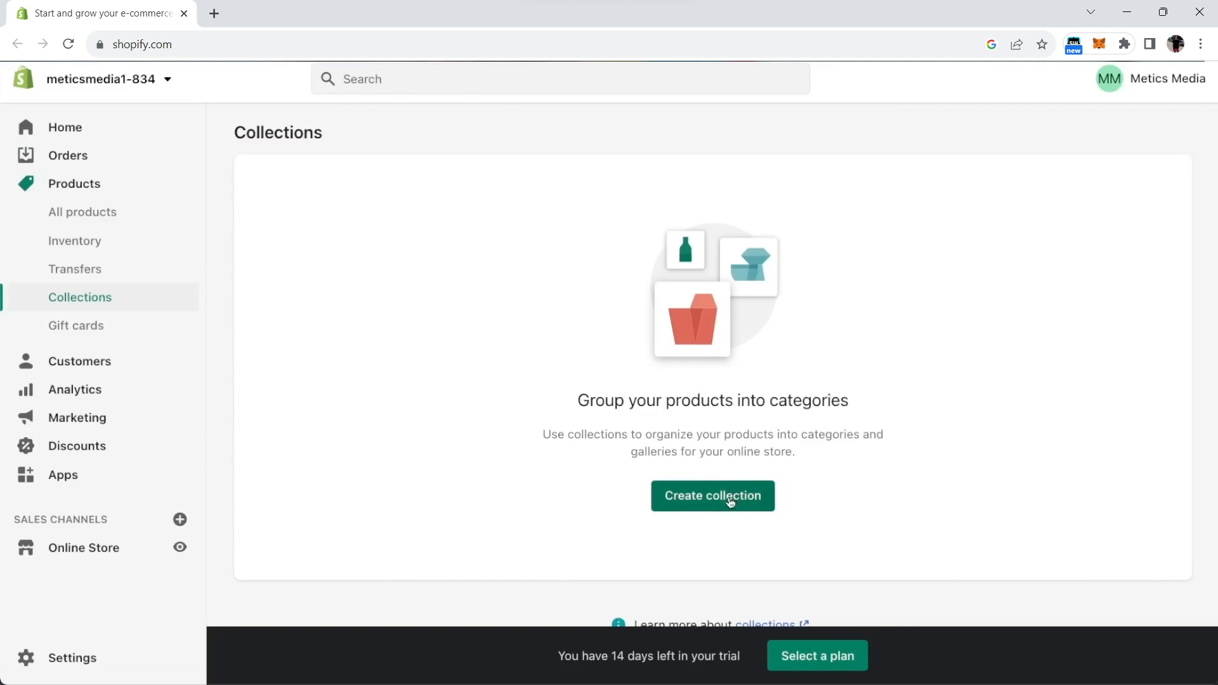
# - Create and save a Manual collection titled "MENS", using the photo of a man in a black jacket wearing a watch as its image
pyautogui.click(730, 502)
pyautogui.click(542, 214)
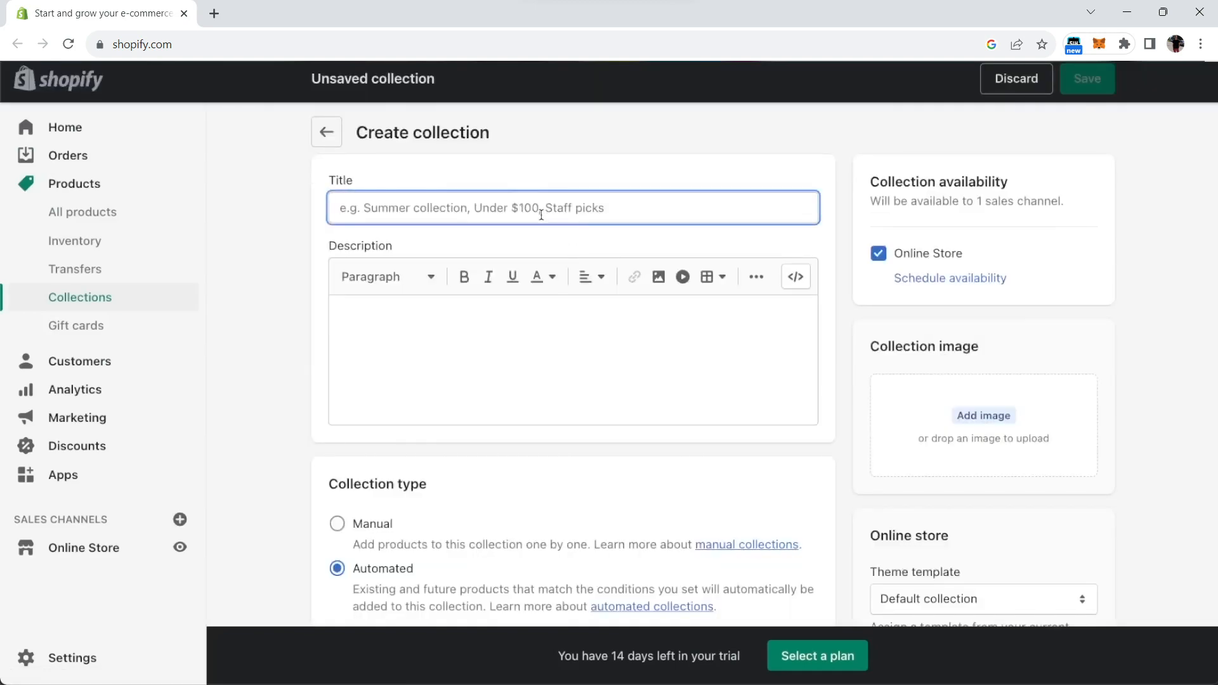
pyautogui.write('MEN')
pyautogui.click(985, 416)
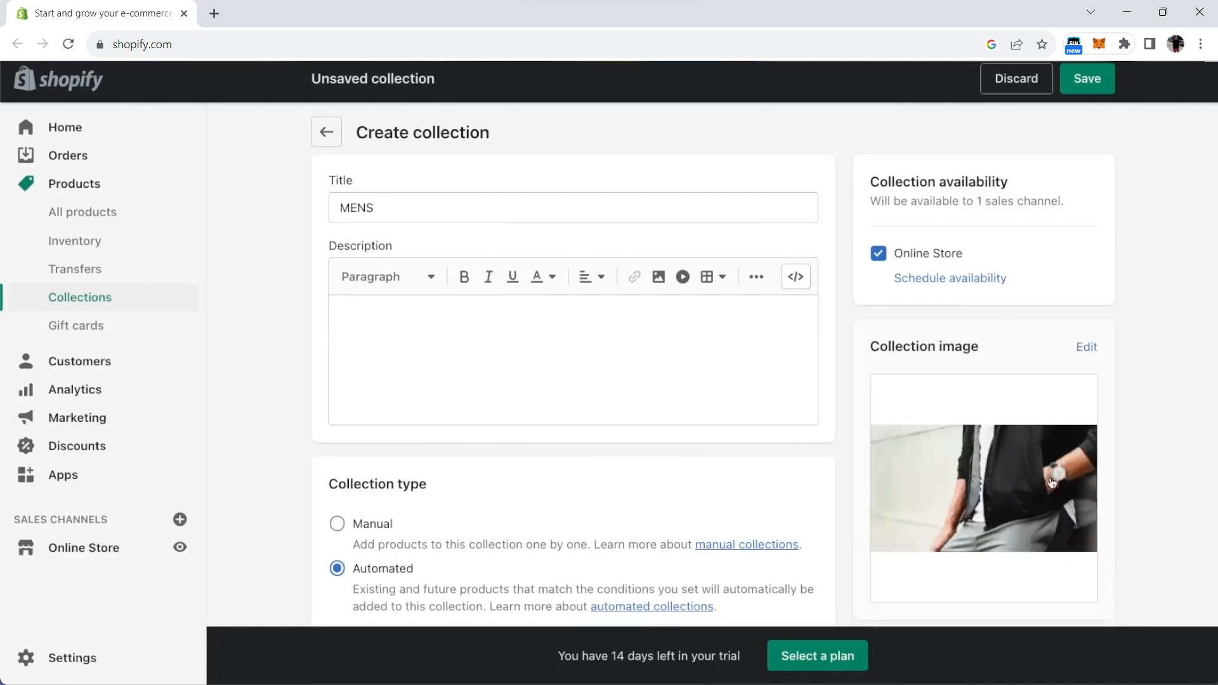
pyautogui.scroll(-4, 484, 448)
pyautogui.click(338, 292)
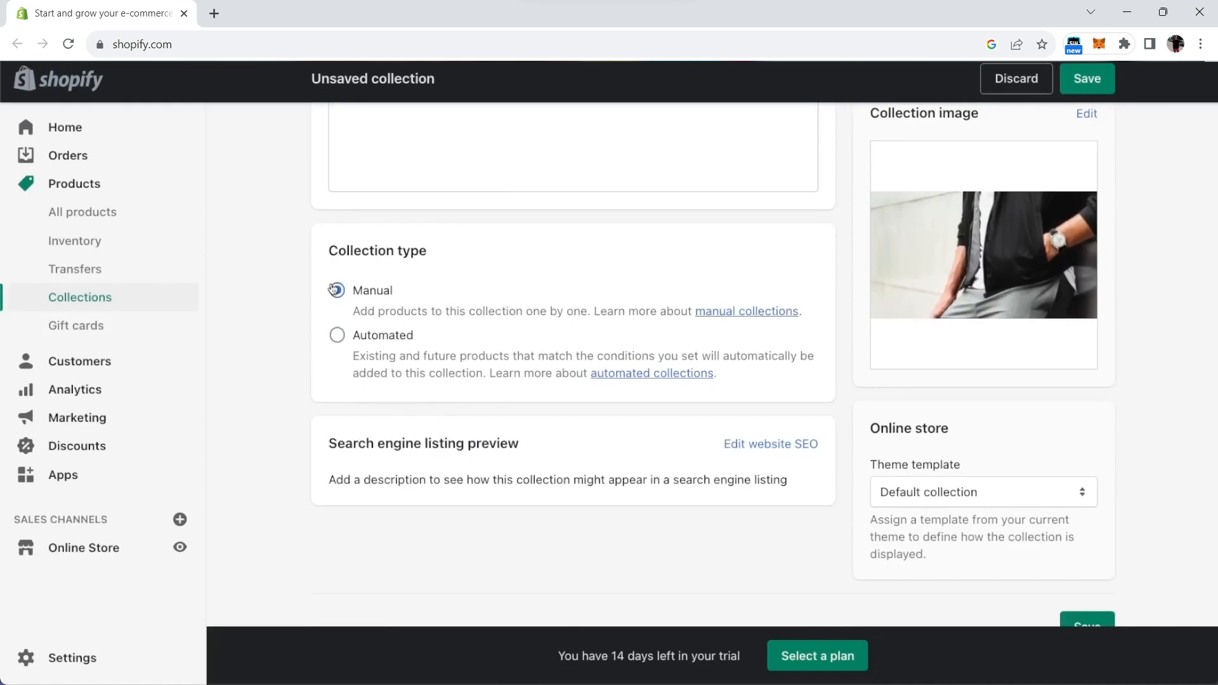
pyautogui.click(1087, 80)
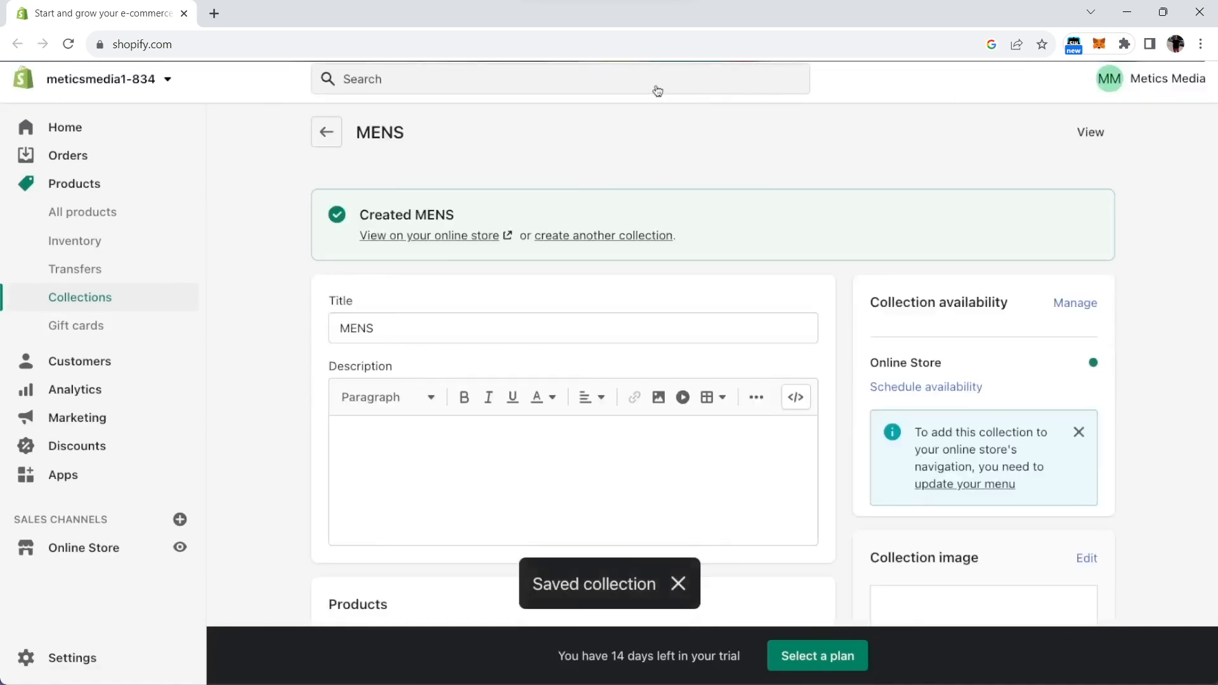
pyautogui.click(327, 136)
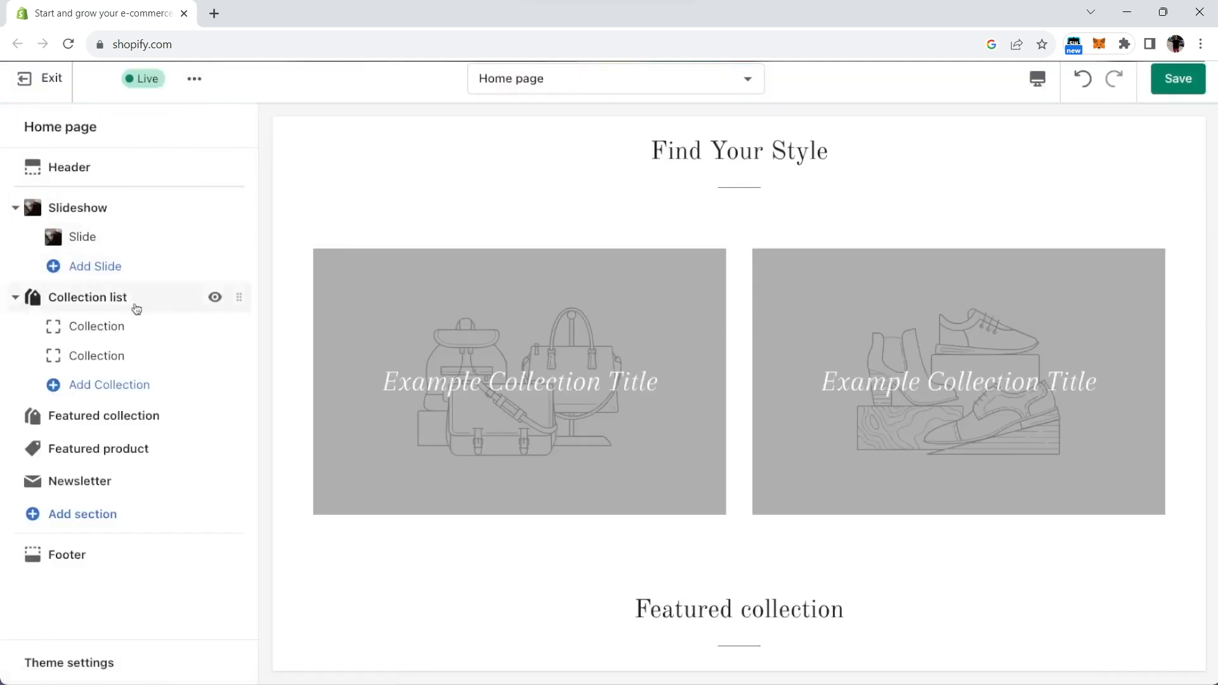
# - Back in the theme editor, assign the WOMENS collection to the first Collection list block and MENS to the second
pyautogui.click(114, 327)
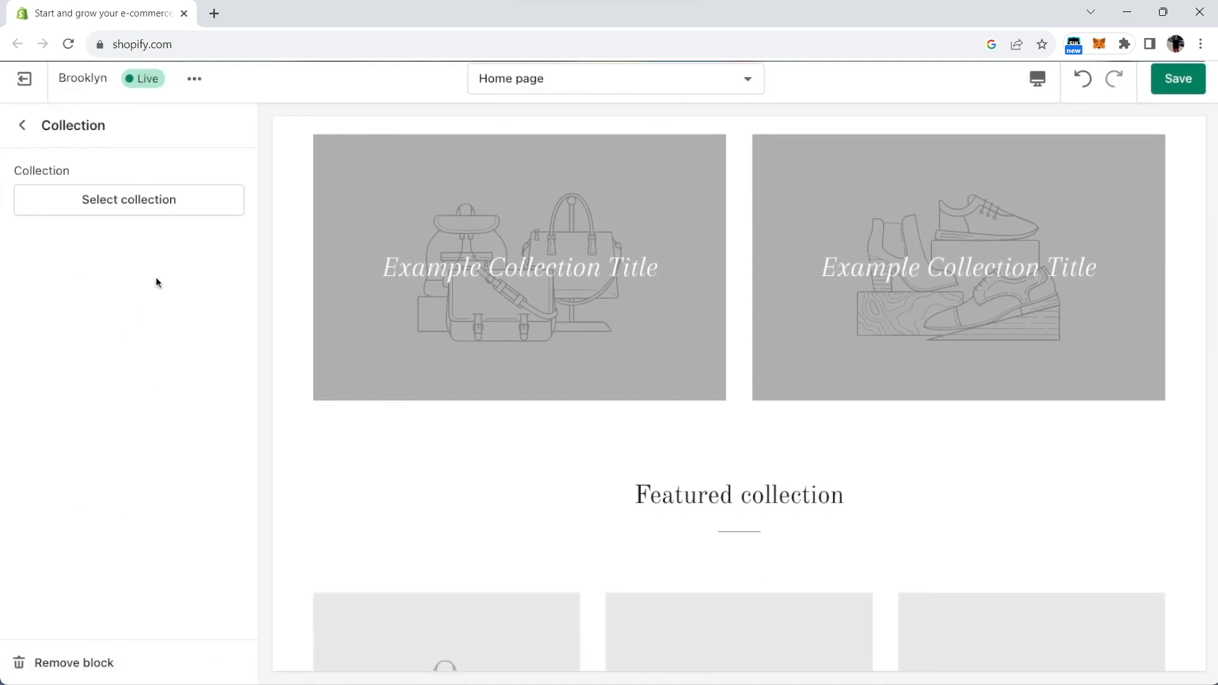
pyautogui.click(151, 200)
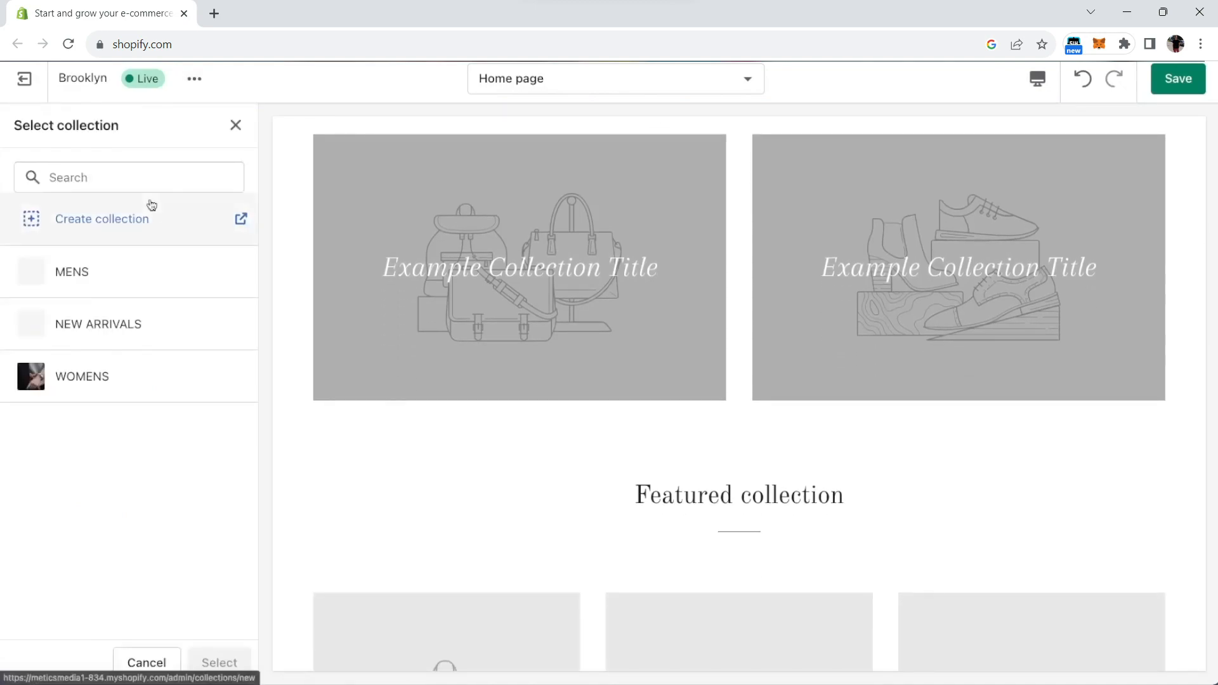
pyautogui.click(128, 377)
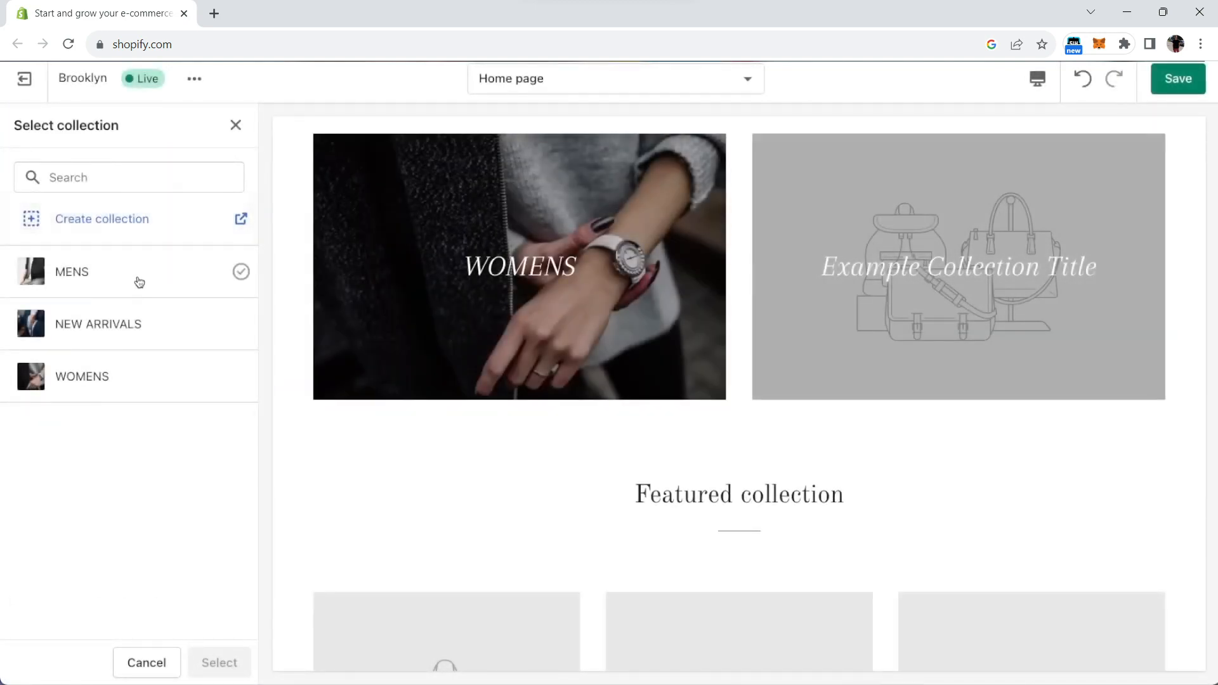
pyautogui.click(139, 282)
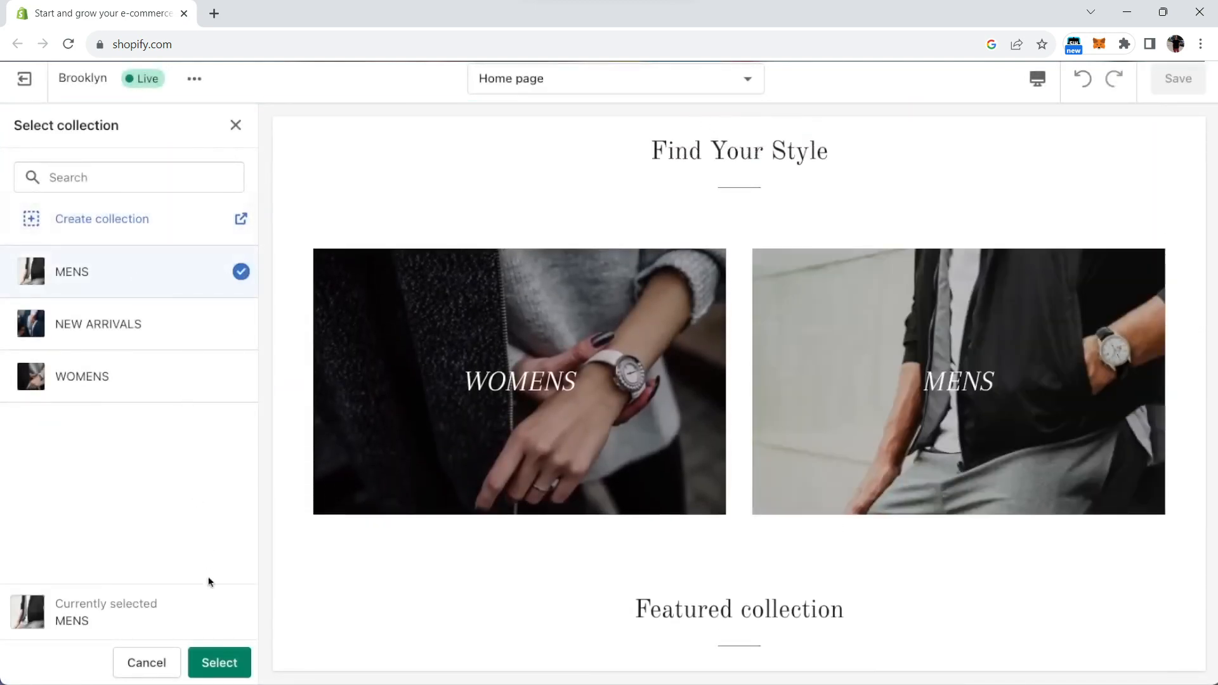
pyautogui.click(216, 660)
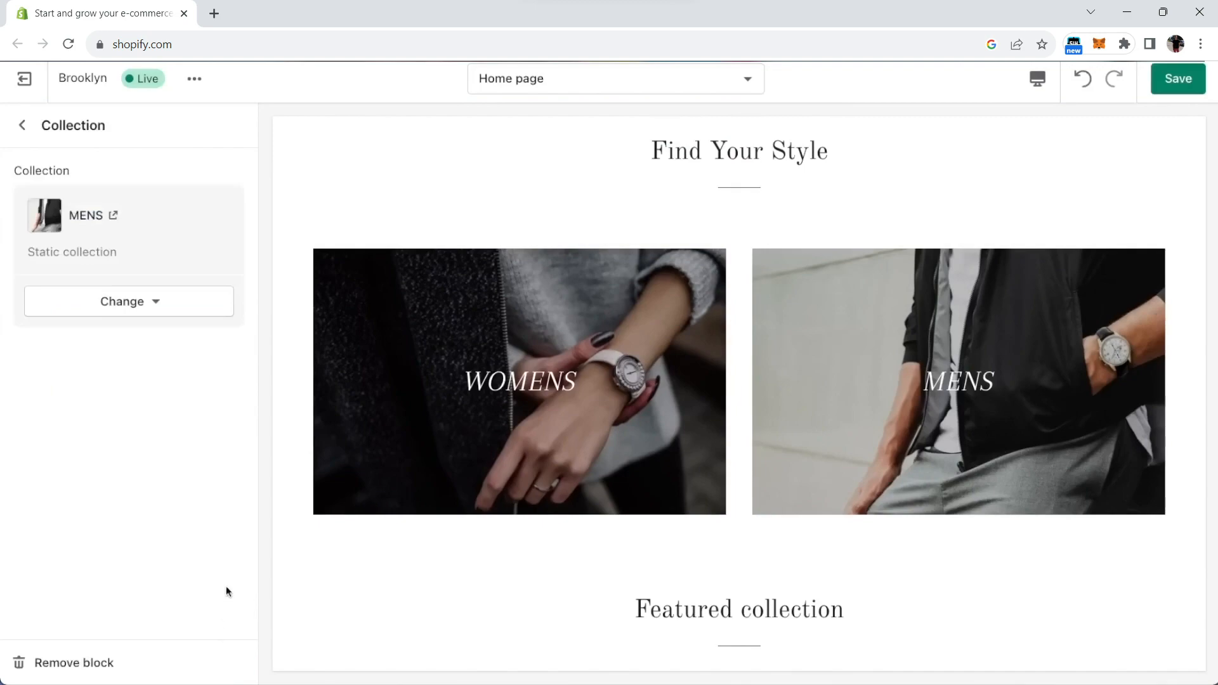
# - Set the Featured collection section's heading to "New Arrivals" and assign the NEW ARRIVALS collection to it
pyautogui.scroll(-5, 1091, 567)
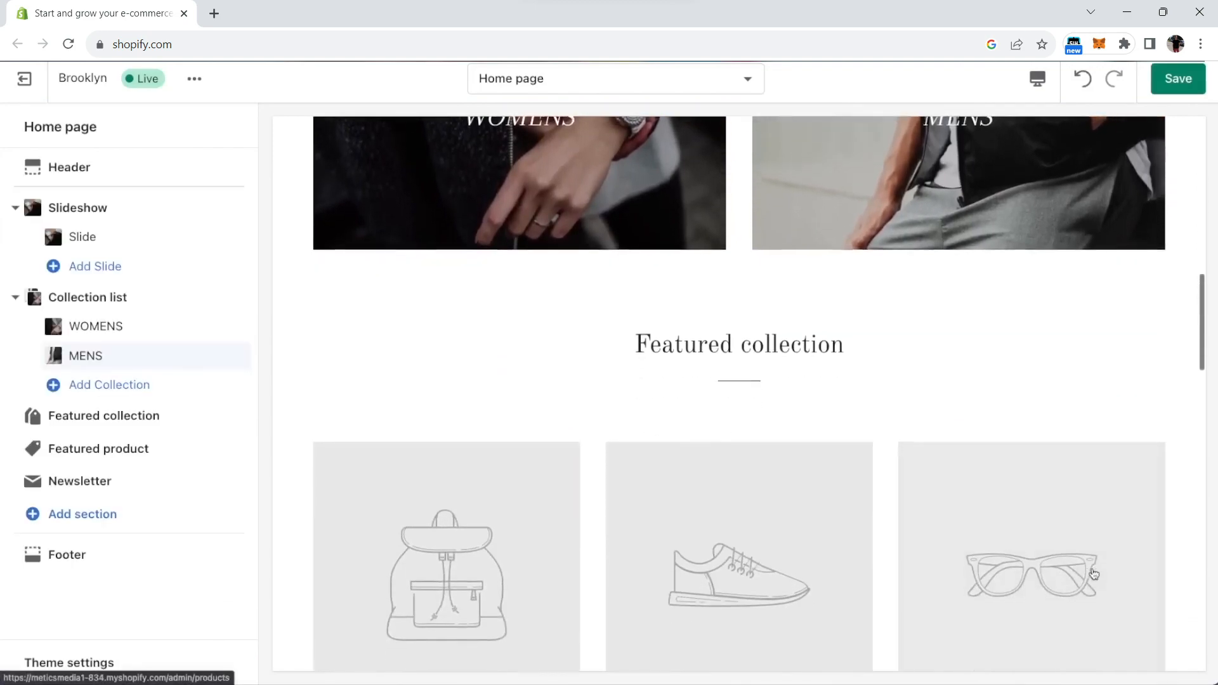
pyautogui.scroll(-3, 1094, 574)
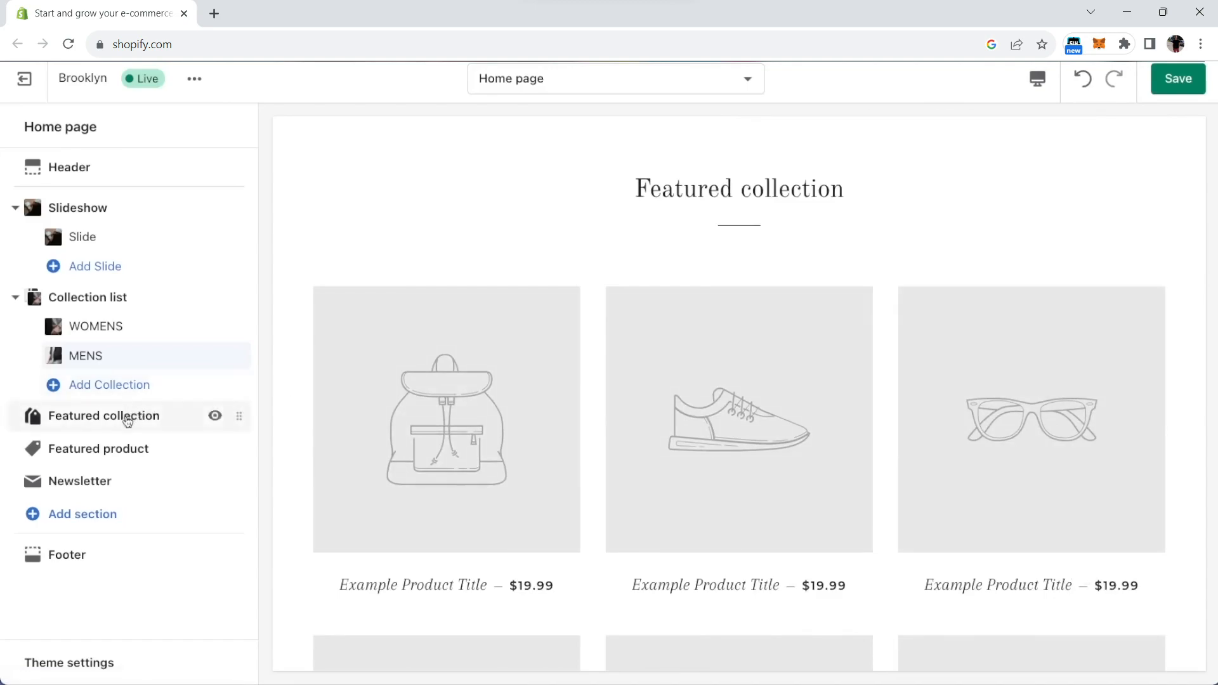
pyautogui.click(126, 425)
pyautogui.moveTo(130, 196); pyautogui.dragTo(16, 202)
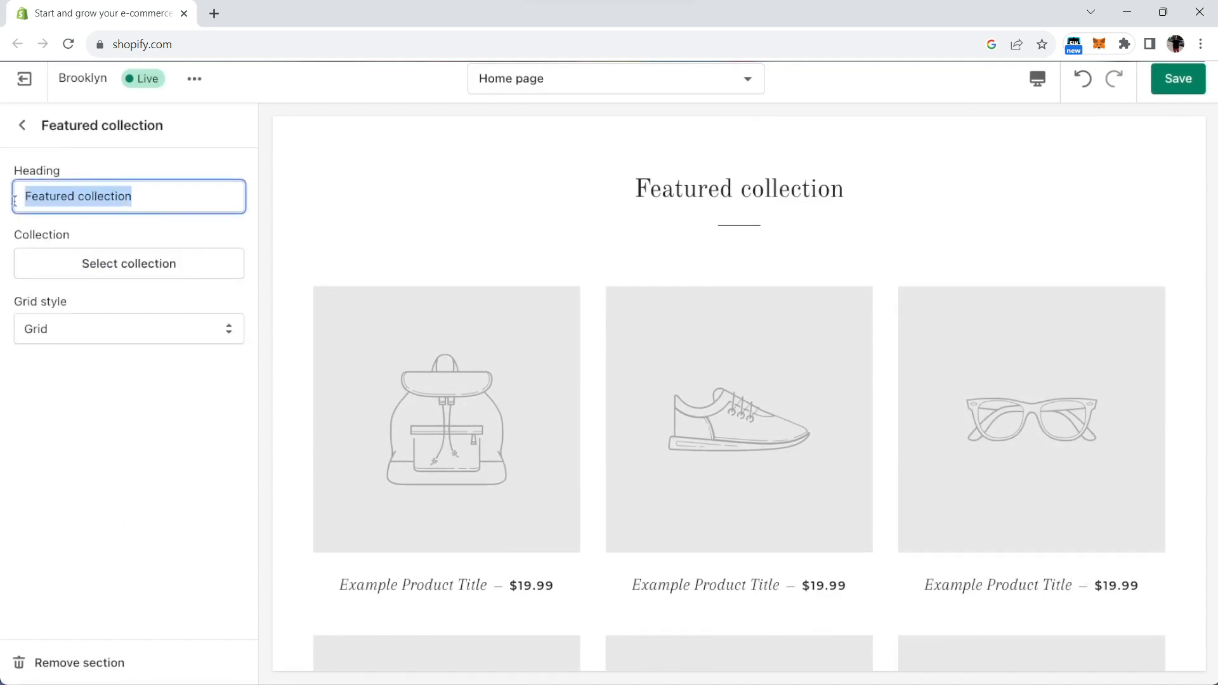
pyautogui.write('New Arrivals')
pyautogui.click(91, 262)
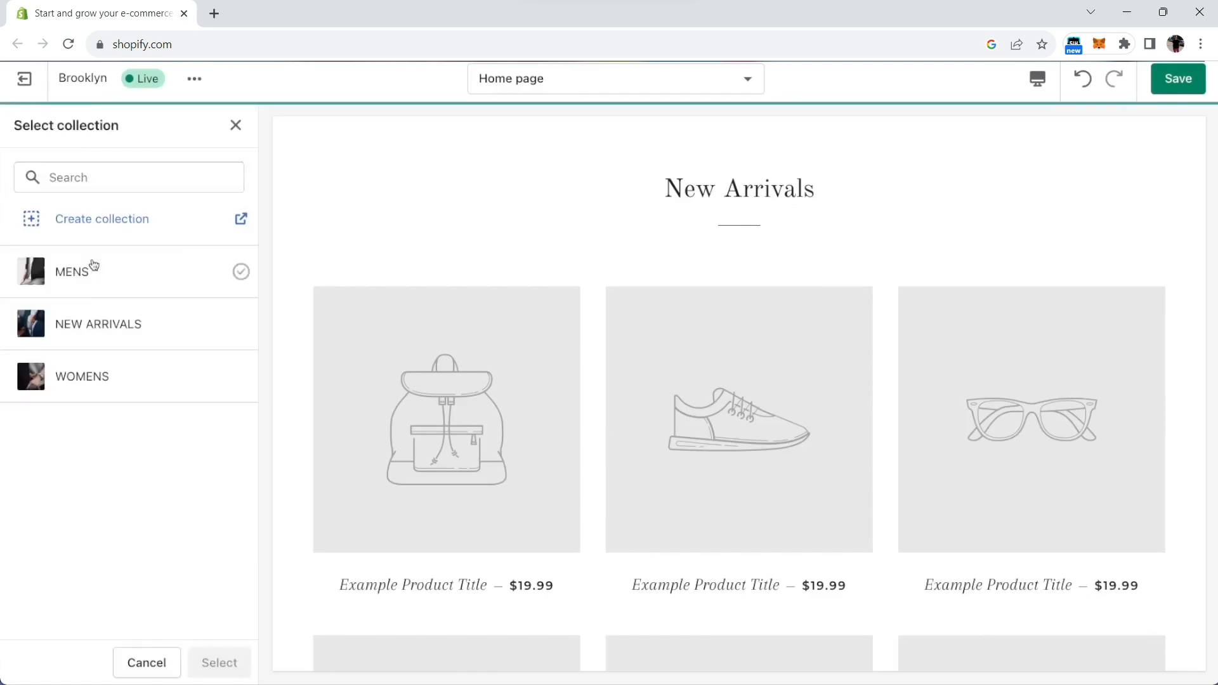
pyautogui.click(97, 331)
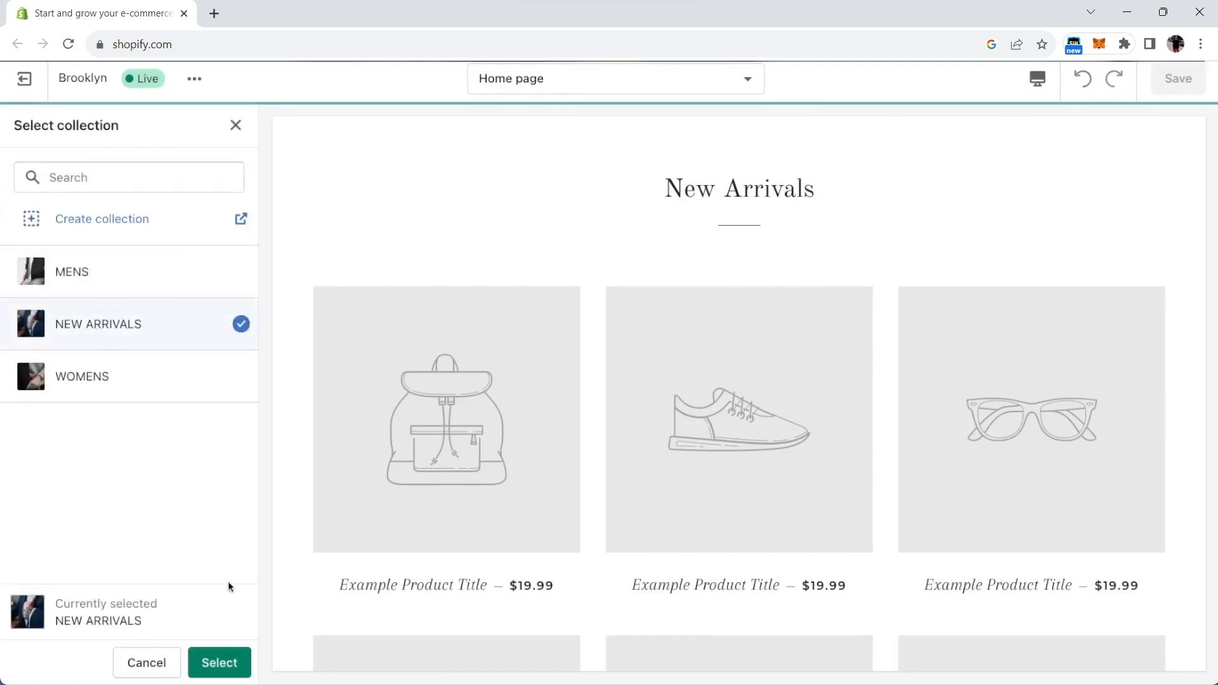
pyautogui.click(220, 674)
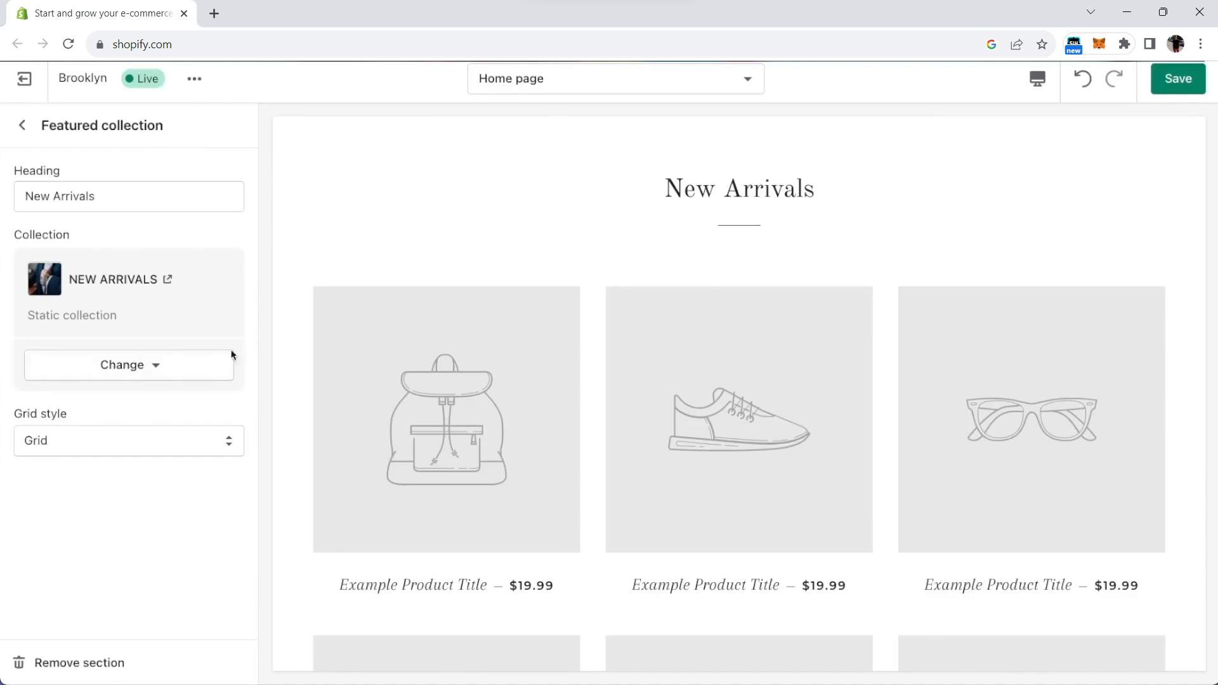
# - Save the home page customization and start a new product in the store admin
pyautogui.click(22, 124)
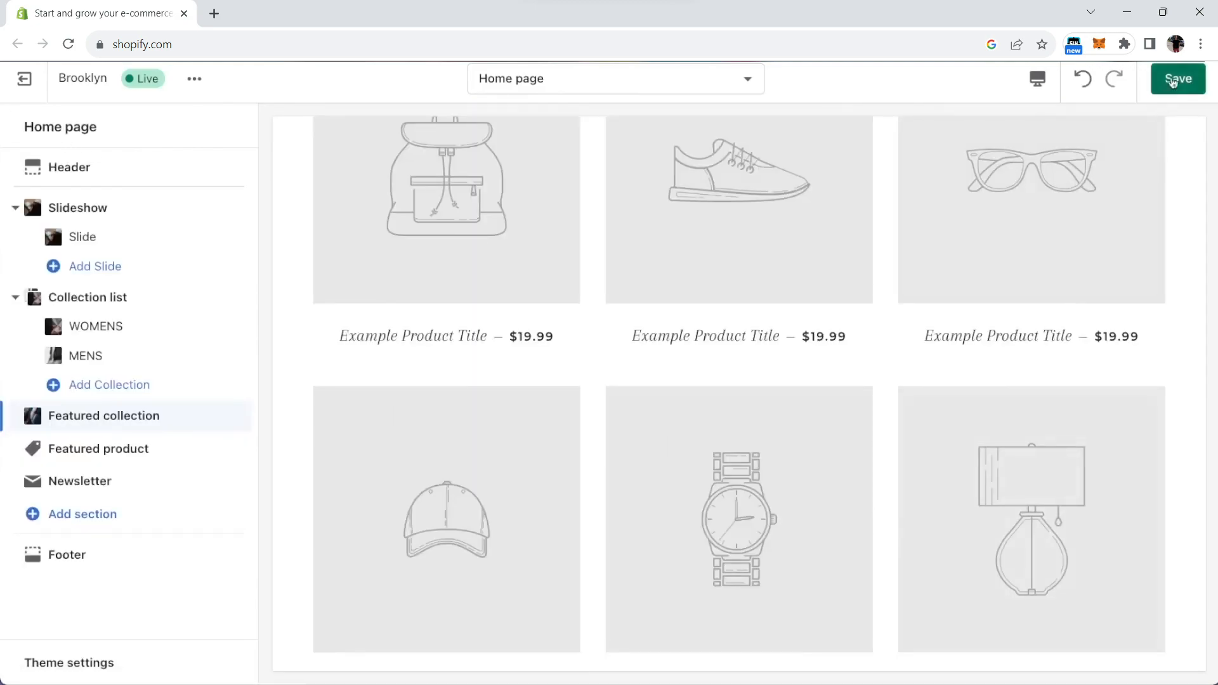
pyautogui.click(1175, 77)
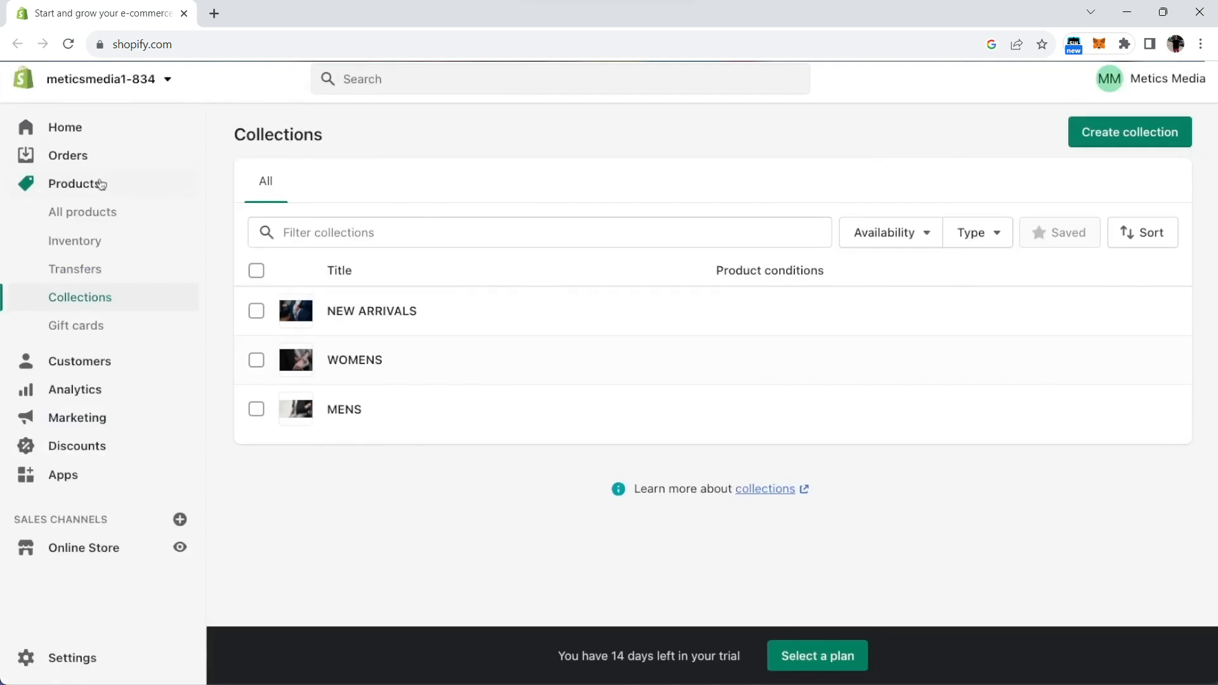
pyautogui.click(95, 184)
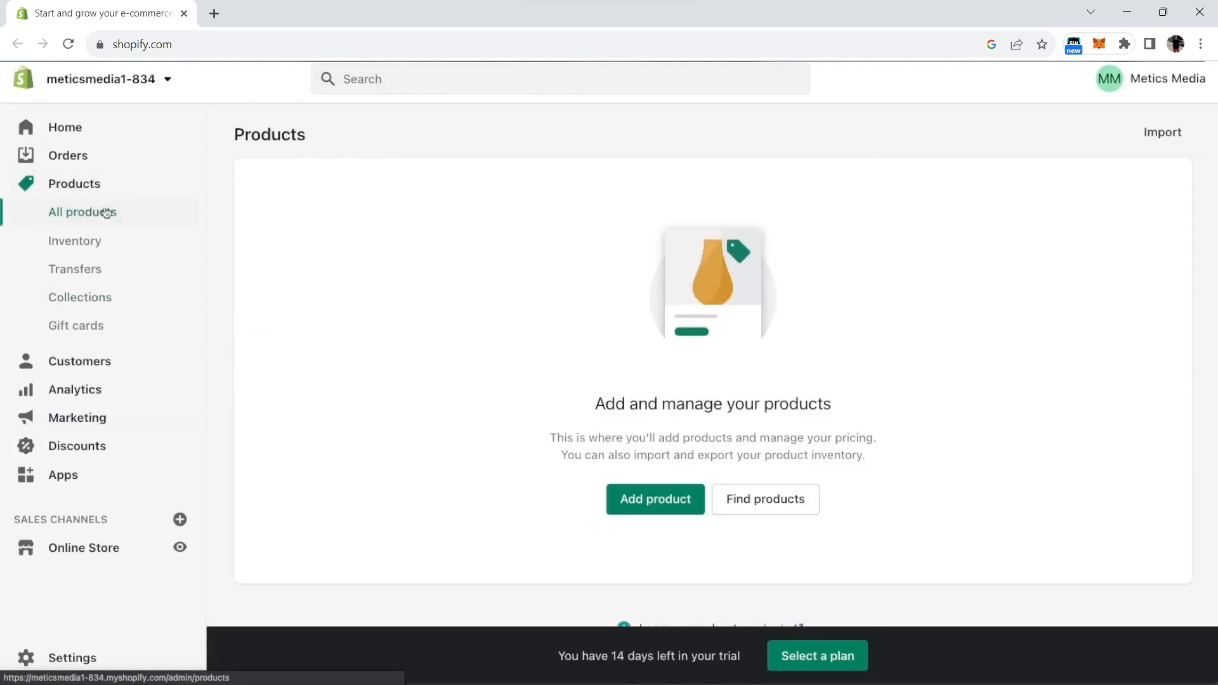
pyautogui.click(645, 509)
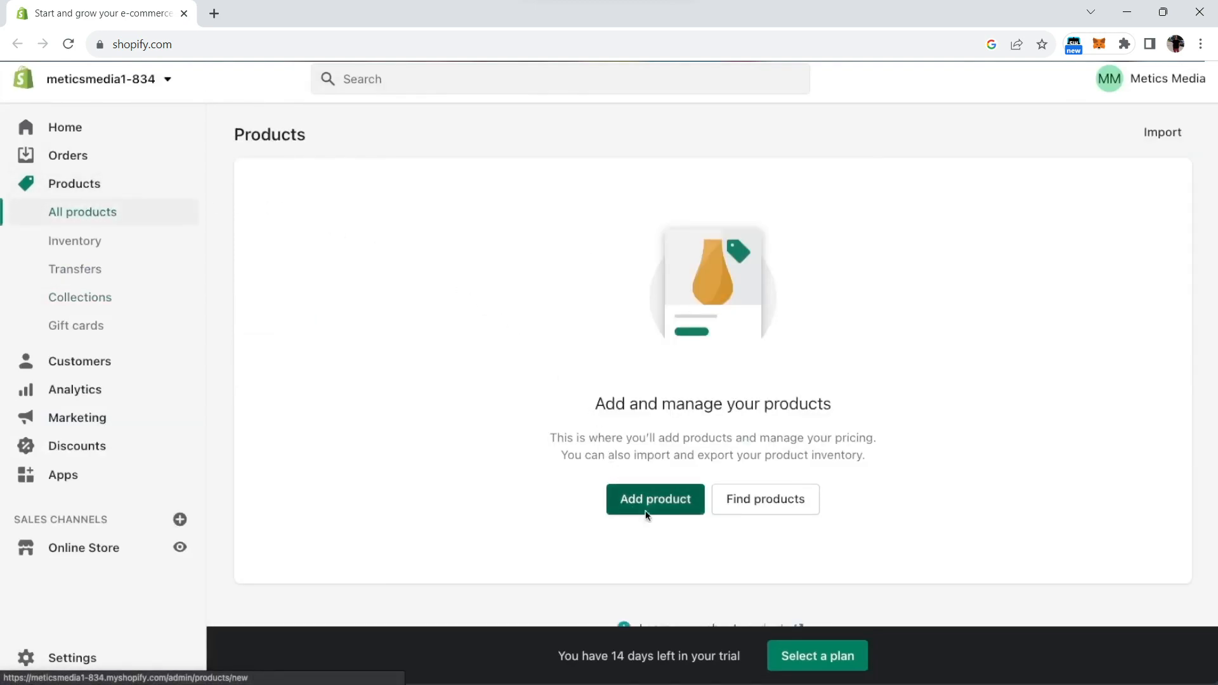
# - Title the new product "Minimalist Leather Watch" and add the photo of the black-dial watch with a brown strap as its media
pyautogui.click(403, 216)
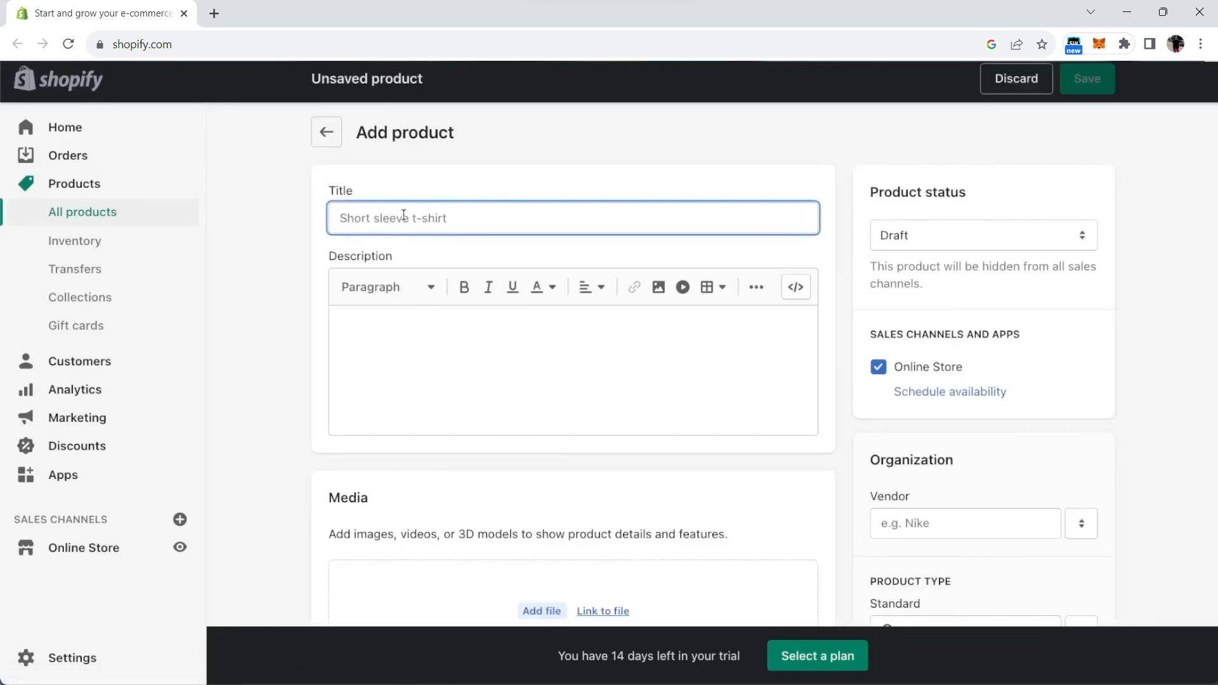
pyautogui.write('Minimalist Leather Watch')
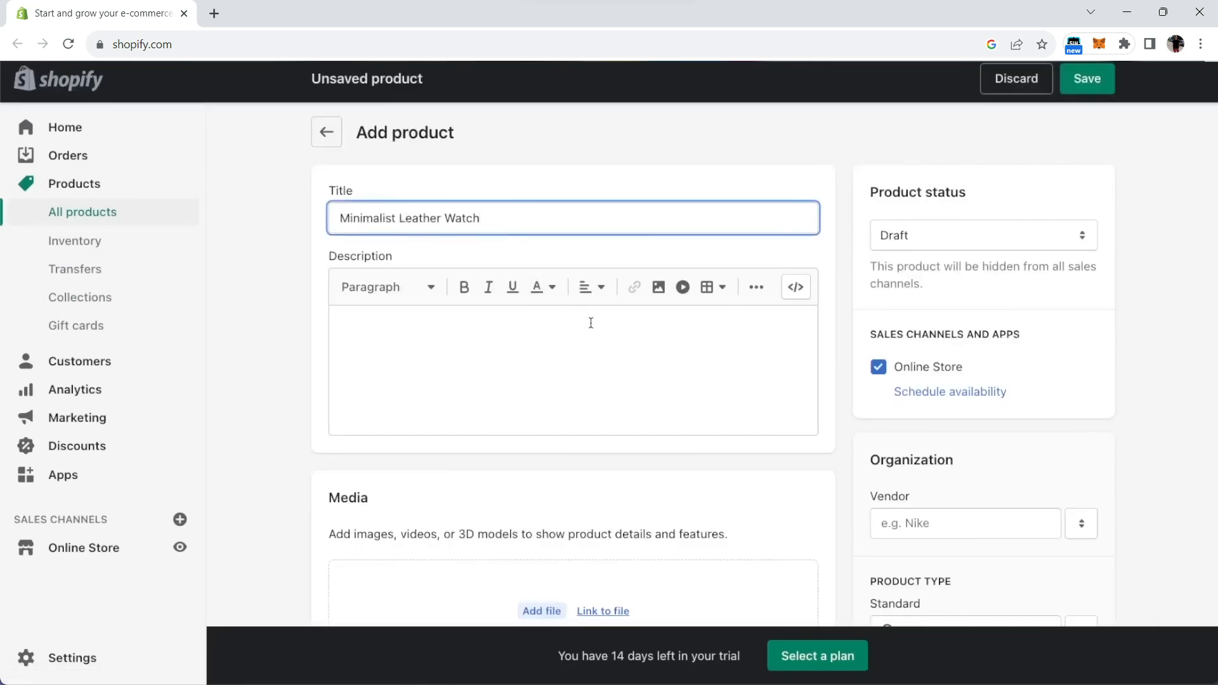
pyautogui.scroll(-4, 594, 326)
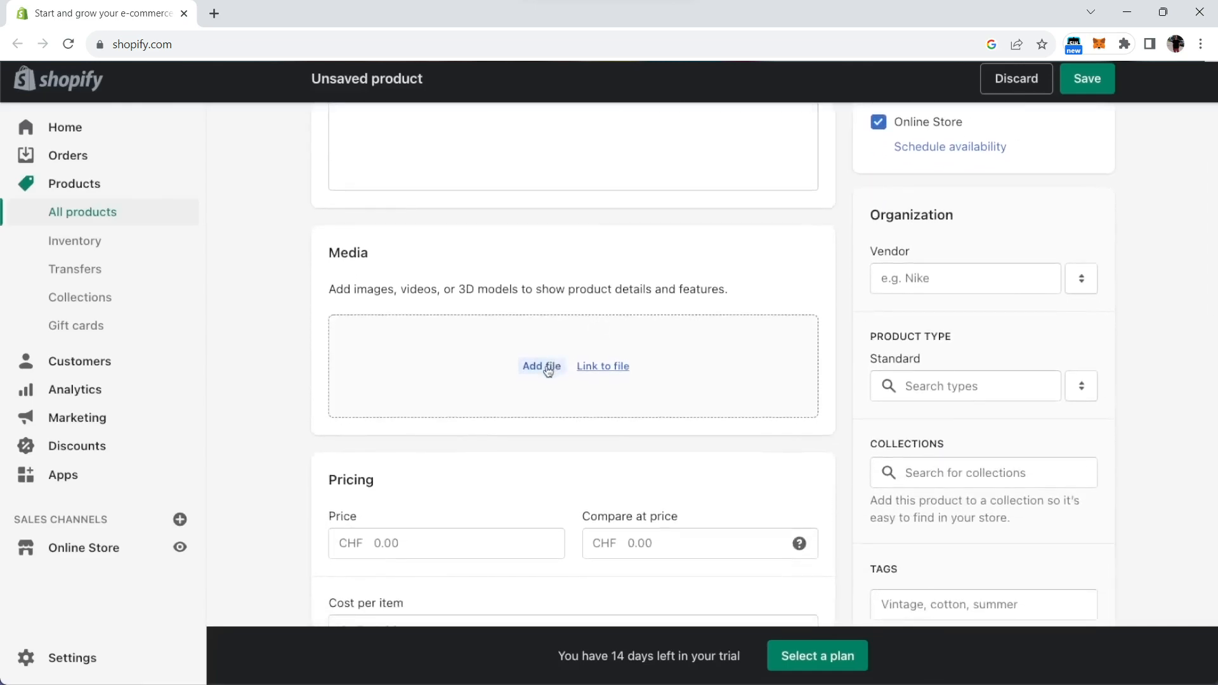
pyautogui.click(549, 371)
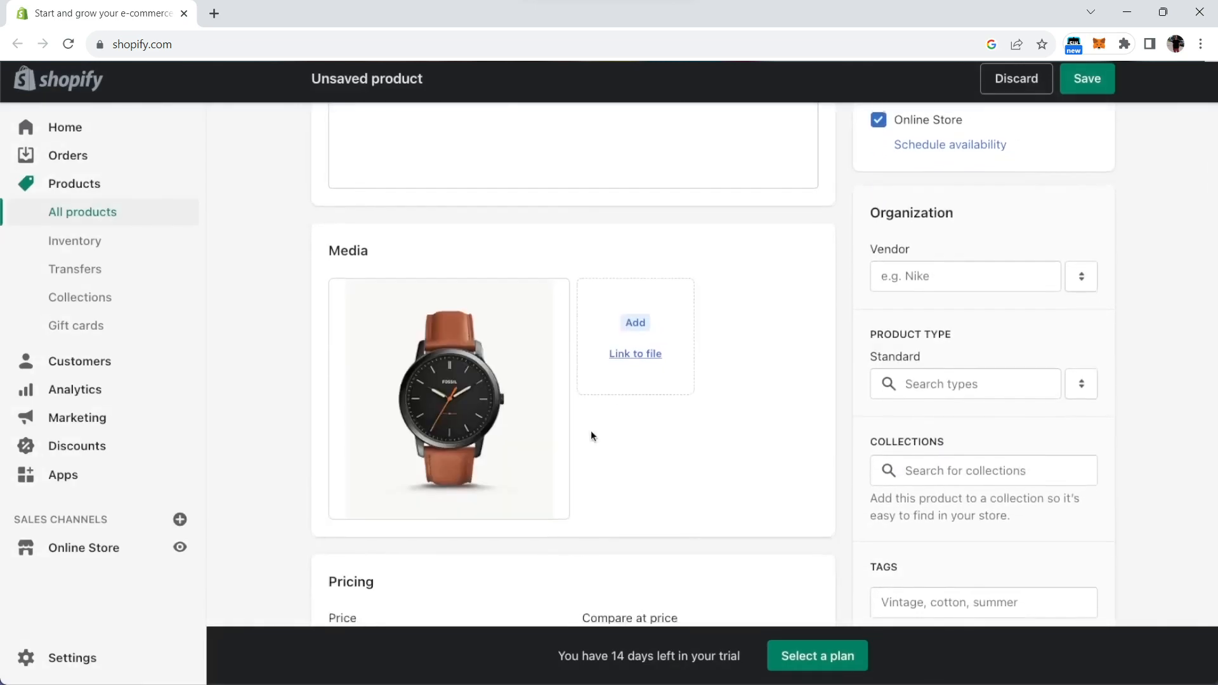
# - Set the product's price to CHF 120, its SKU to 1000 and its available quantity to 100
pyautogui.scroll(-3, 591, 431)
pyautogui.click(457, 438)
pyautogui.write('12')
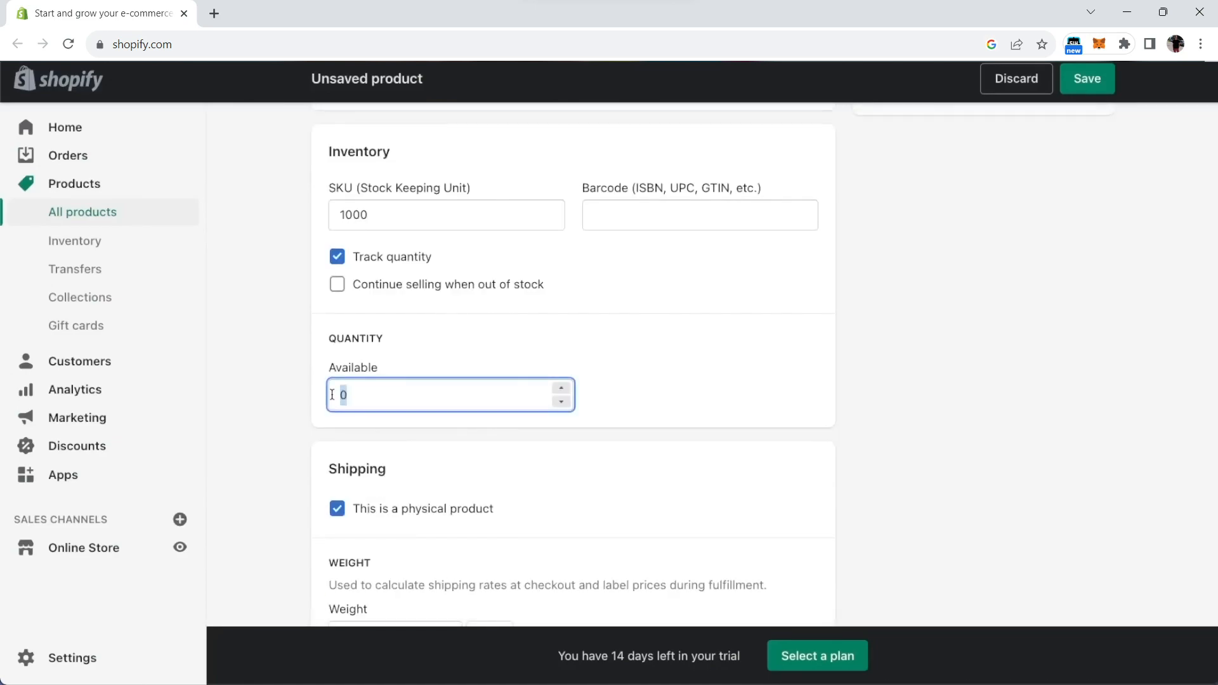
pyautogui.write('00')
pyautogui.scroll(-3, 566, 455)
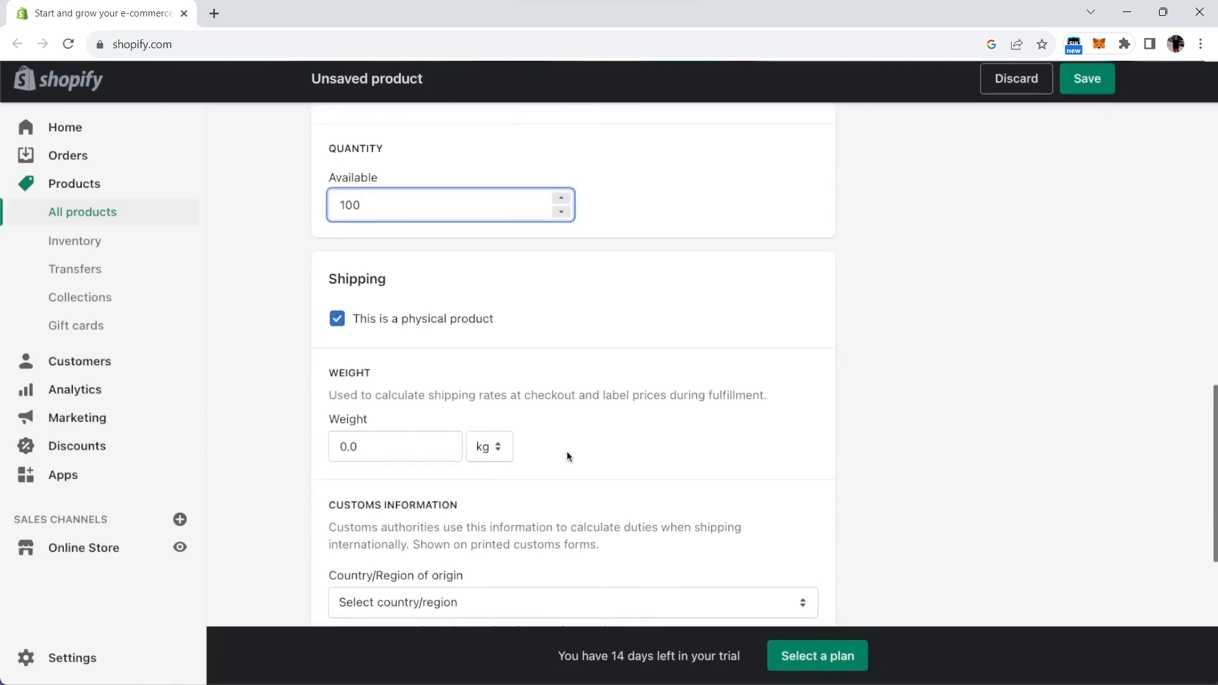
pyautogui.scroll(-5, 566, 453)
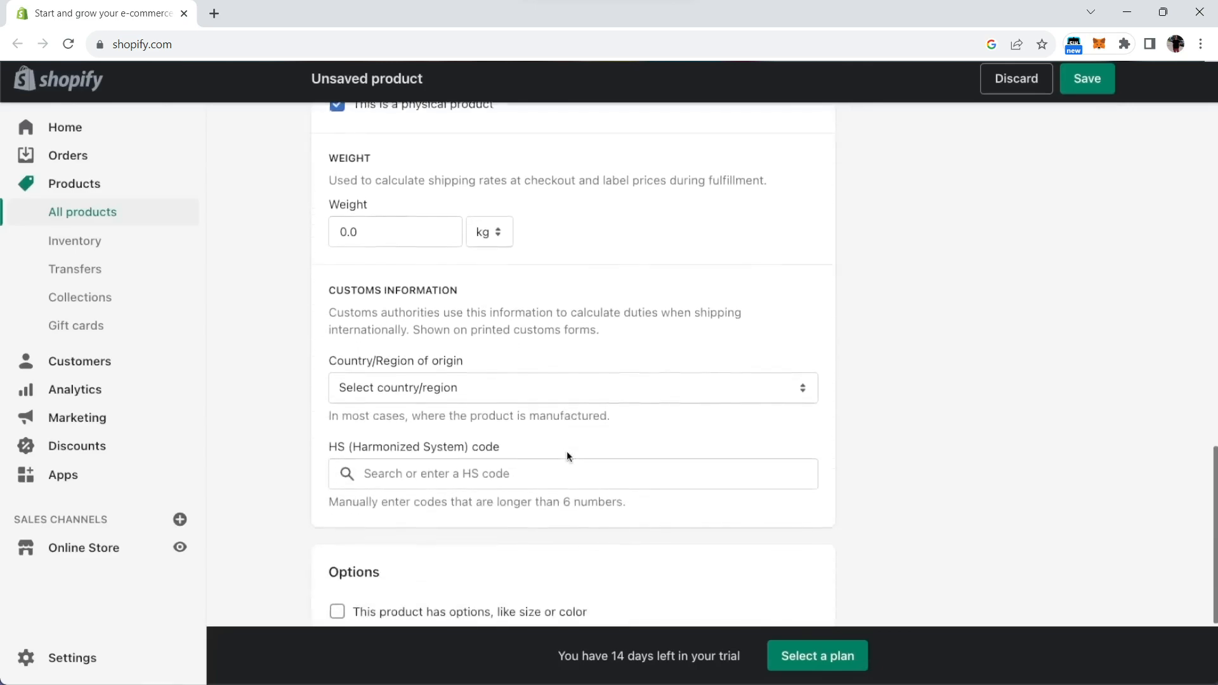
pyautogui.scroll(-2, 567, 451)
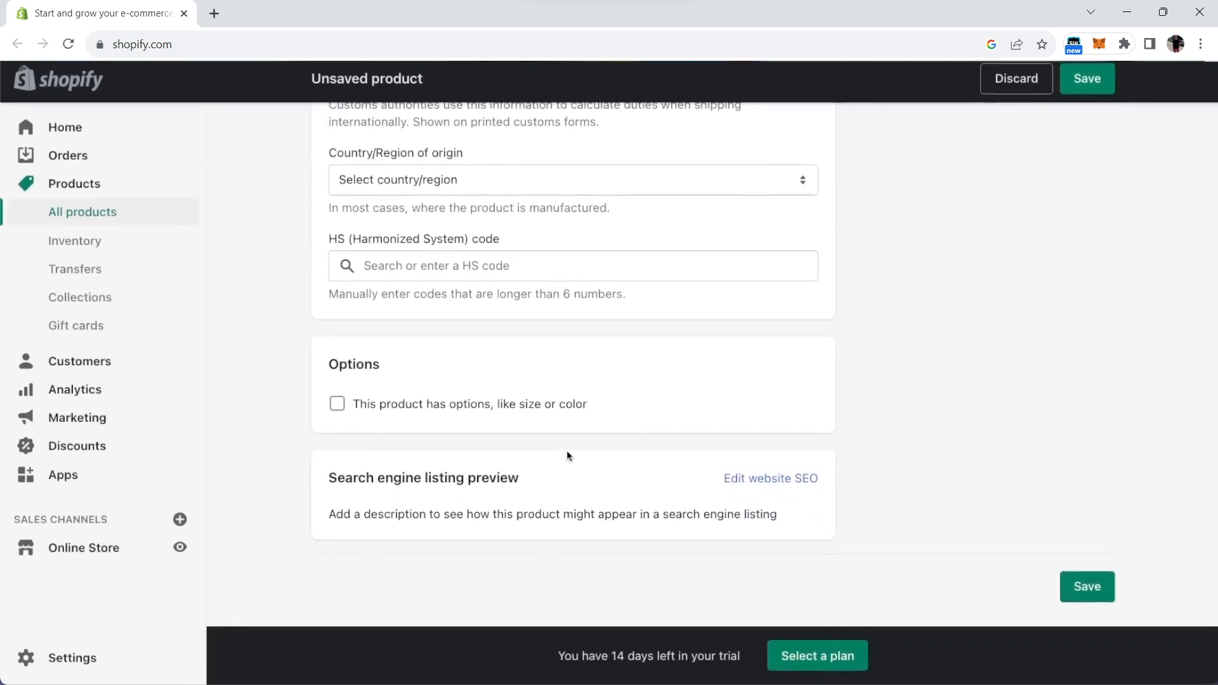
# - Add the product to the MENS and NEW ARRIVALS collections, save it and return to the product list
pyautogui.scroll(5, 566, 450)
pyautogui.scroll(12, 917, 505)
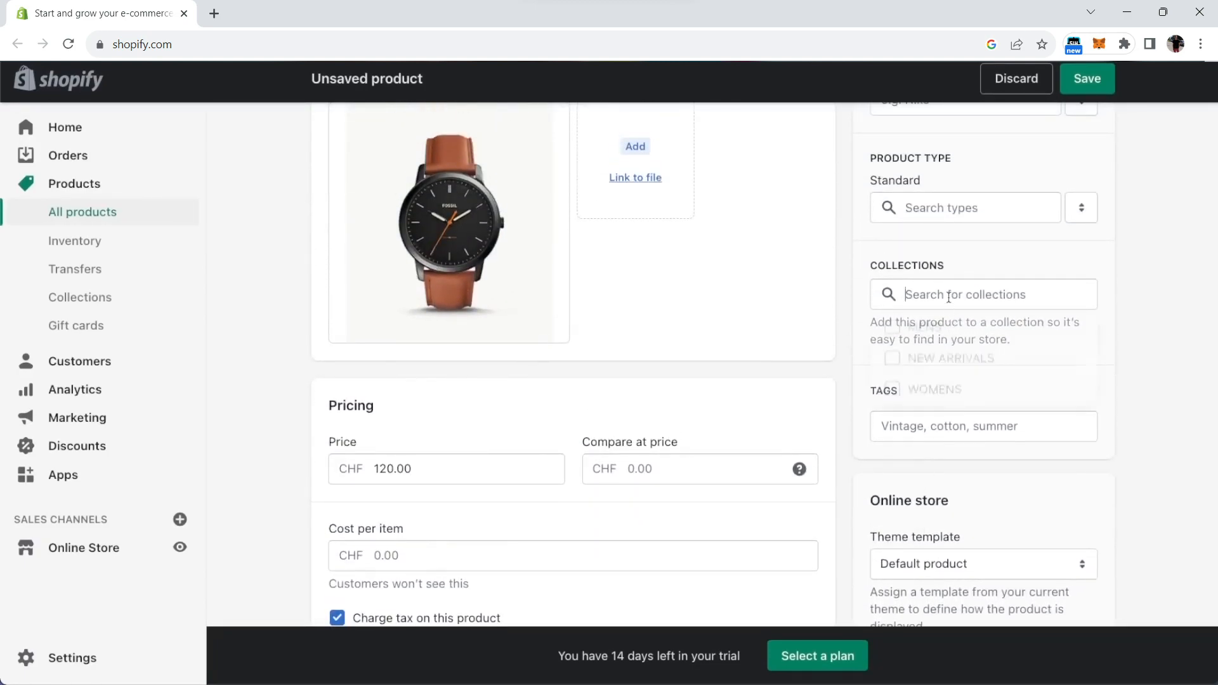
pyautogui.click(947, 297)
pyautogui.click(893, 332)
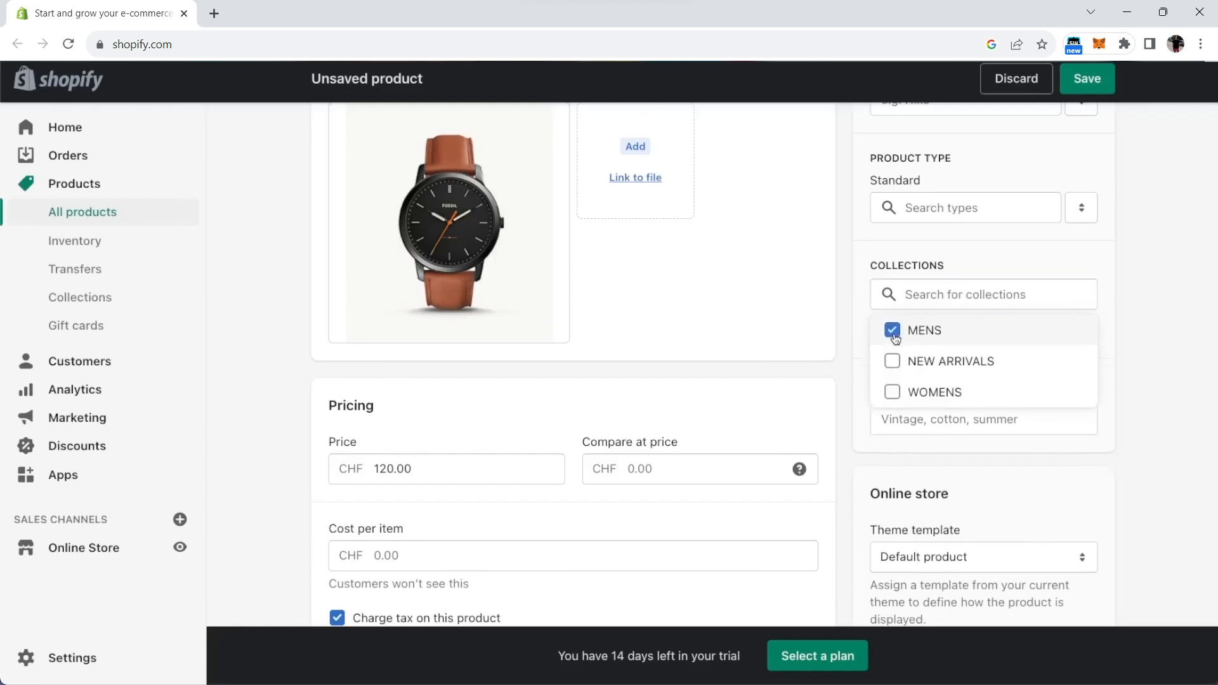
pyautogui.click(893, 363)
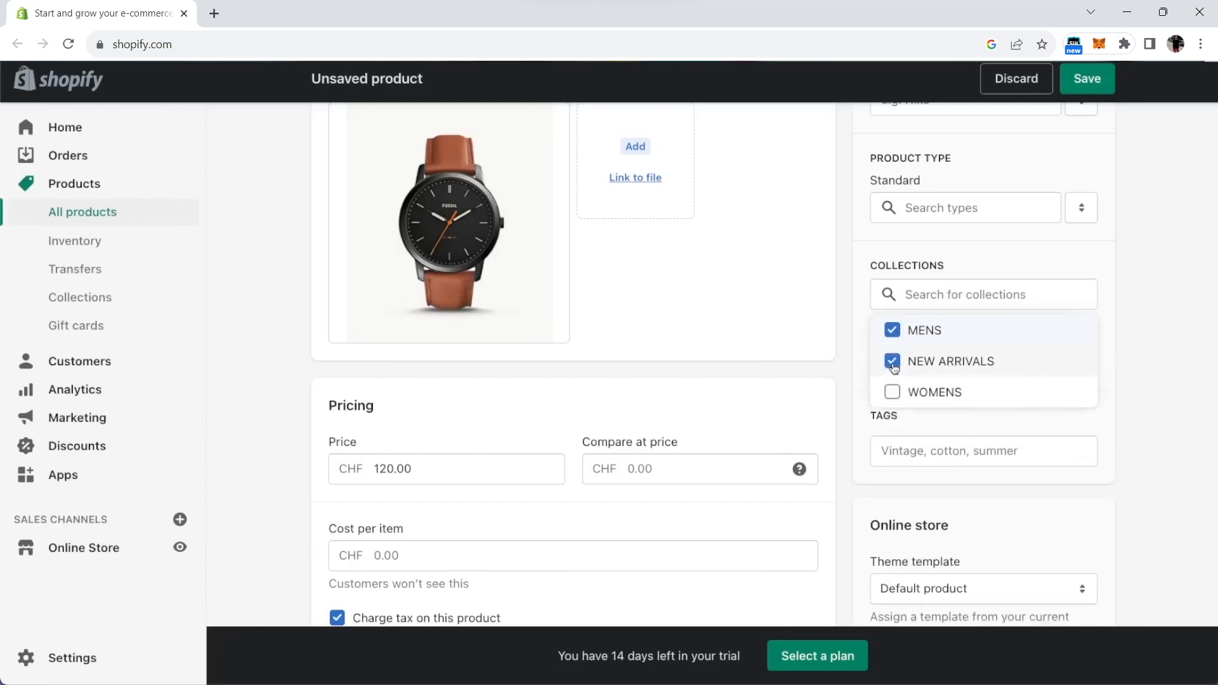
pyautogui.click(1089, 89)
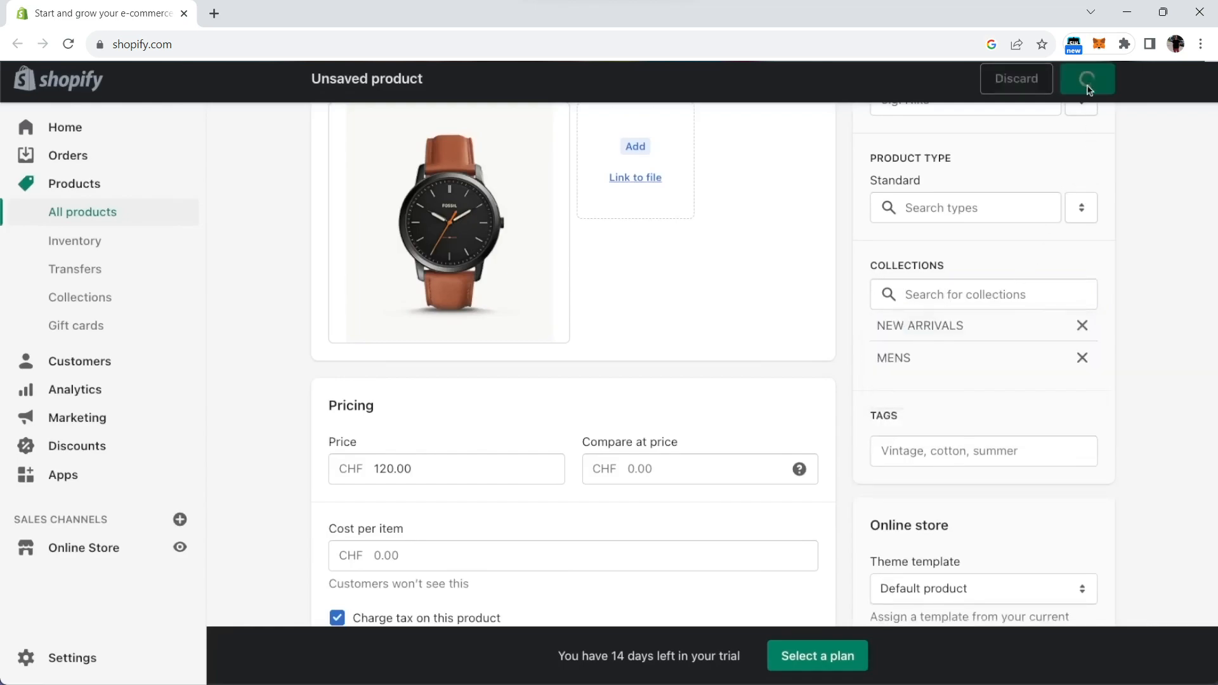
pyautogui.click(329, 131)
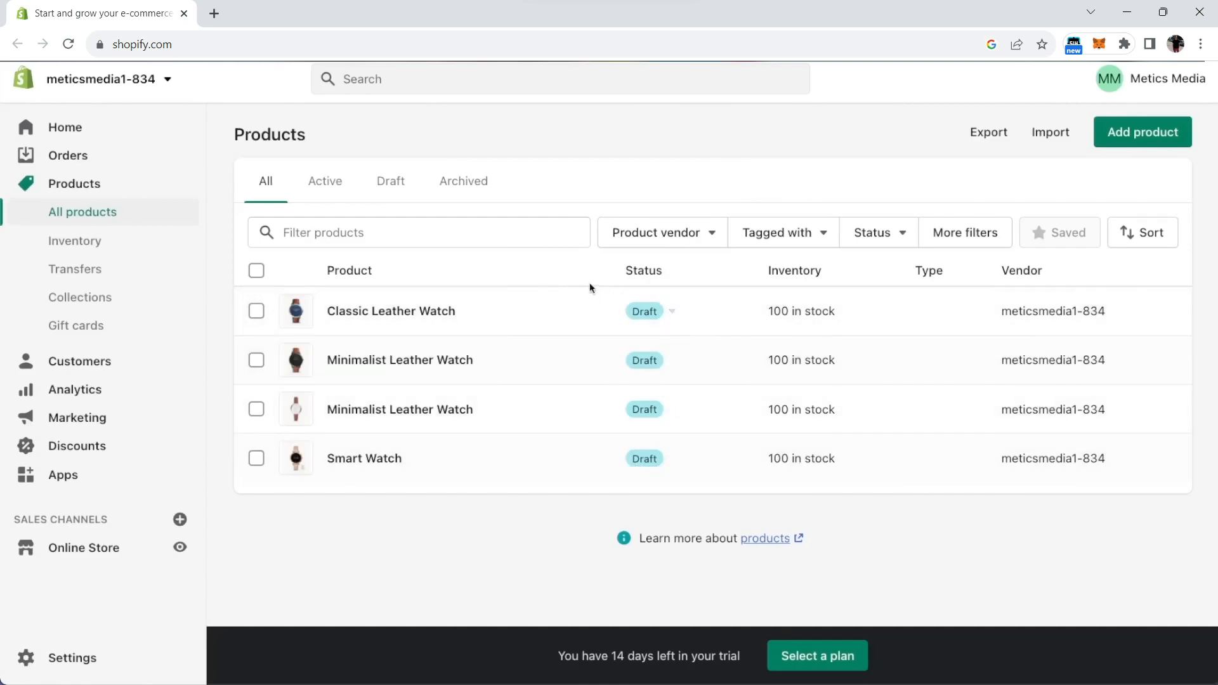
# - Set all four draft watch products as active in one bulk action
pyautogui.click(256, 271)
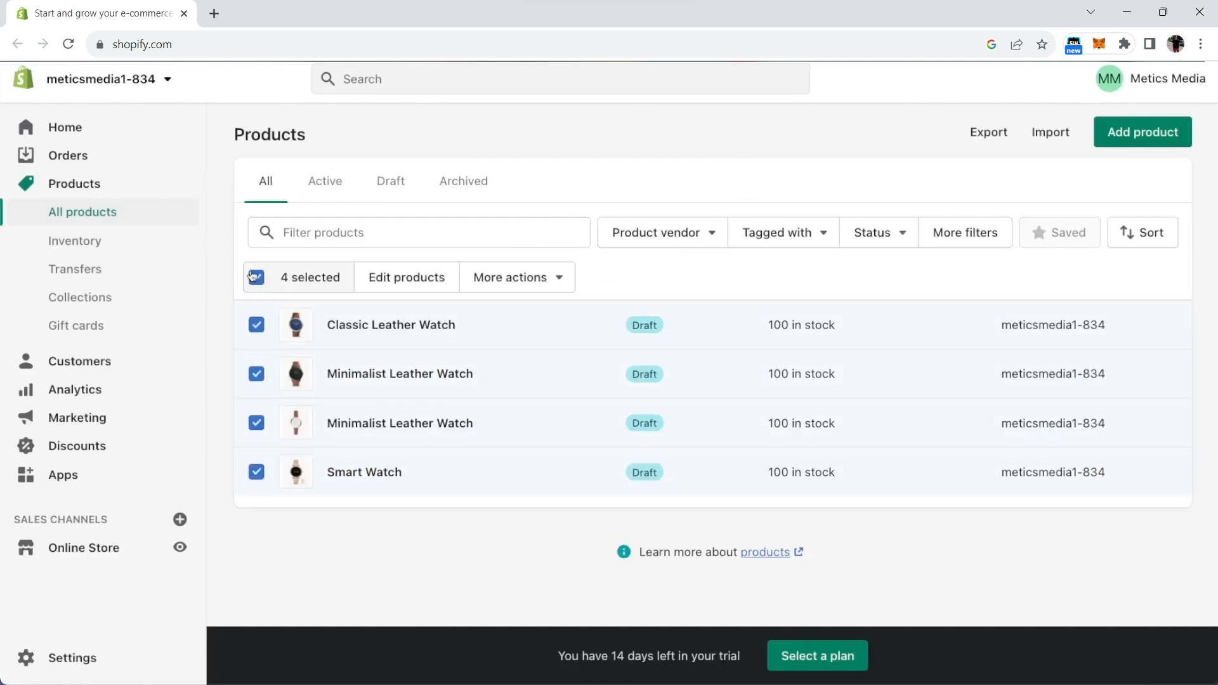
pyautogui.click(486, 276)
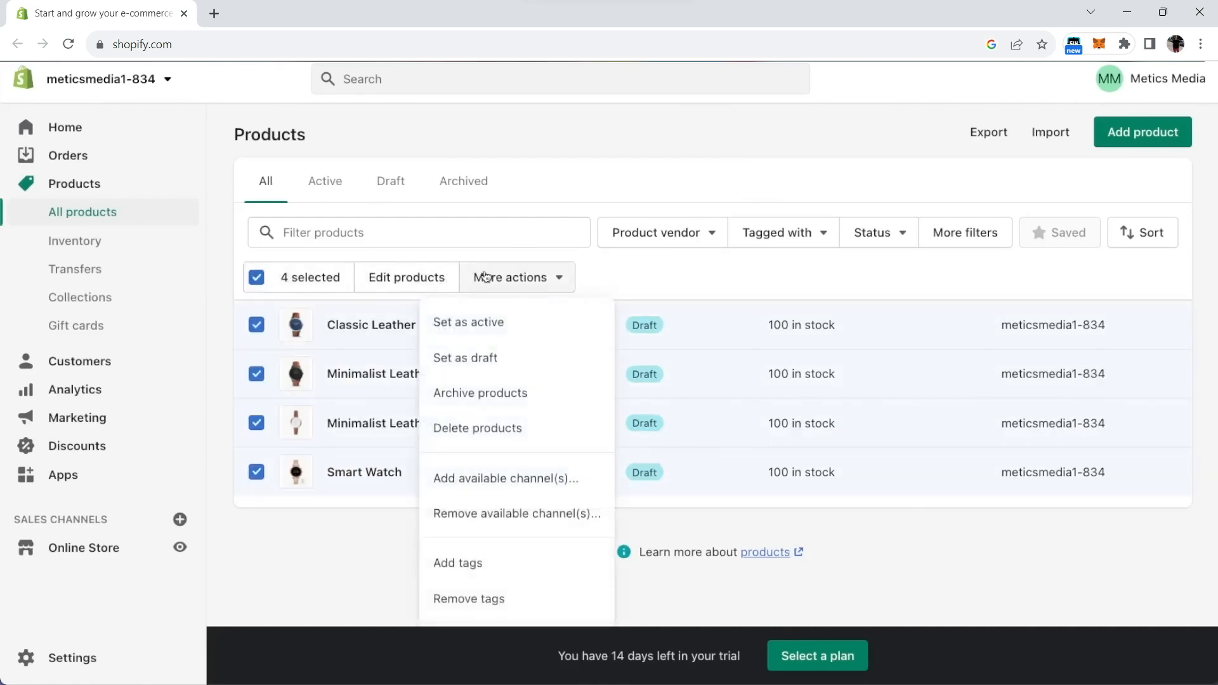
pyautogui.click(489, 323)
pyautogui.click(791, 427)
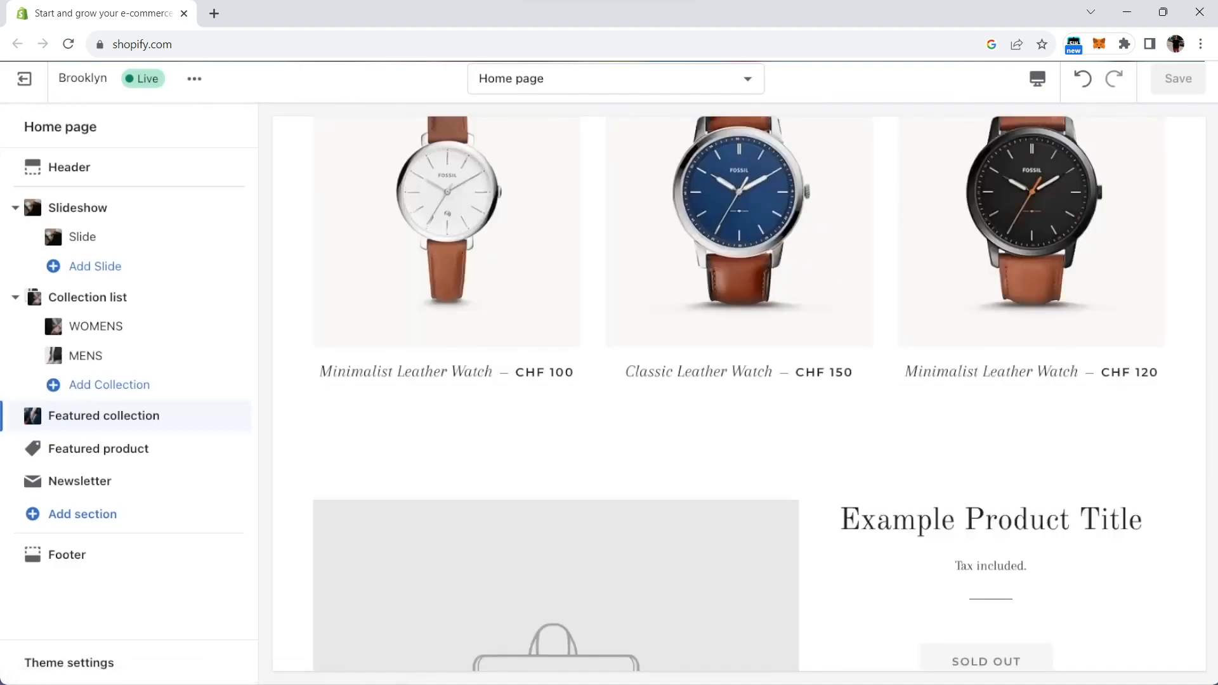
# - Back in the theme editor, assign the Smart Watch to the home page's Featured product section
pyautogui.scroll(3, 719, 462)
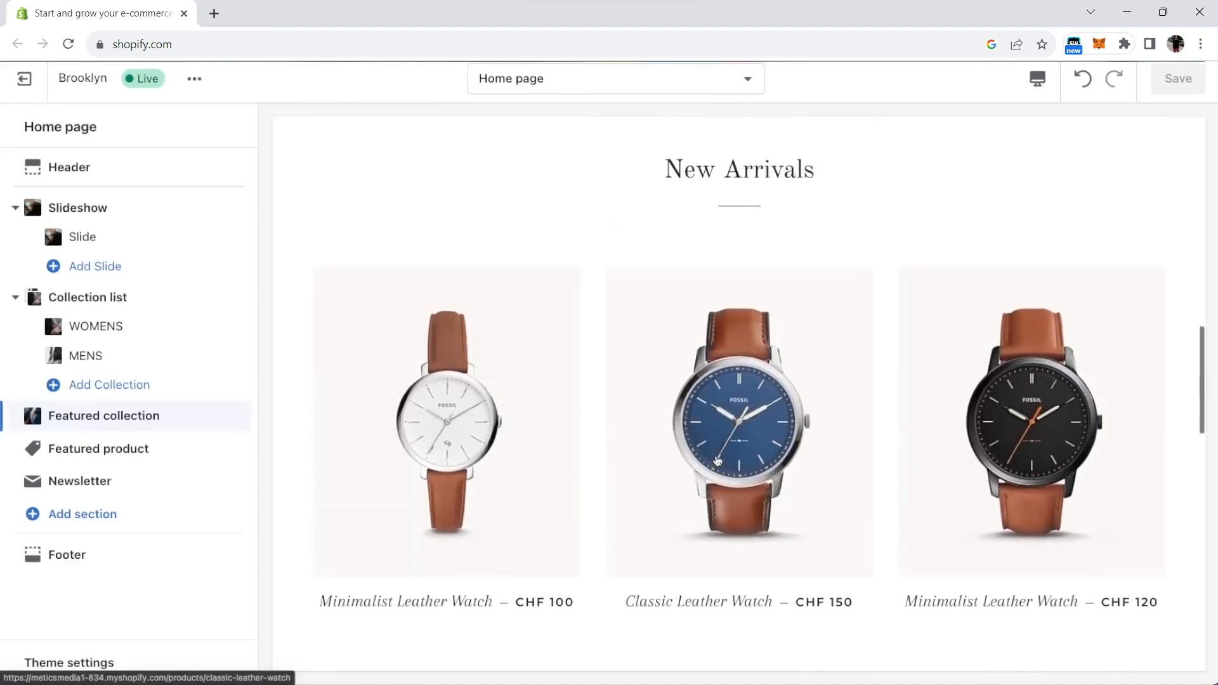
pyautogui.scroll(-8, 472, 367)
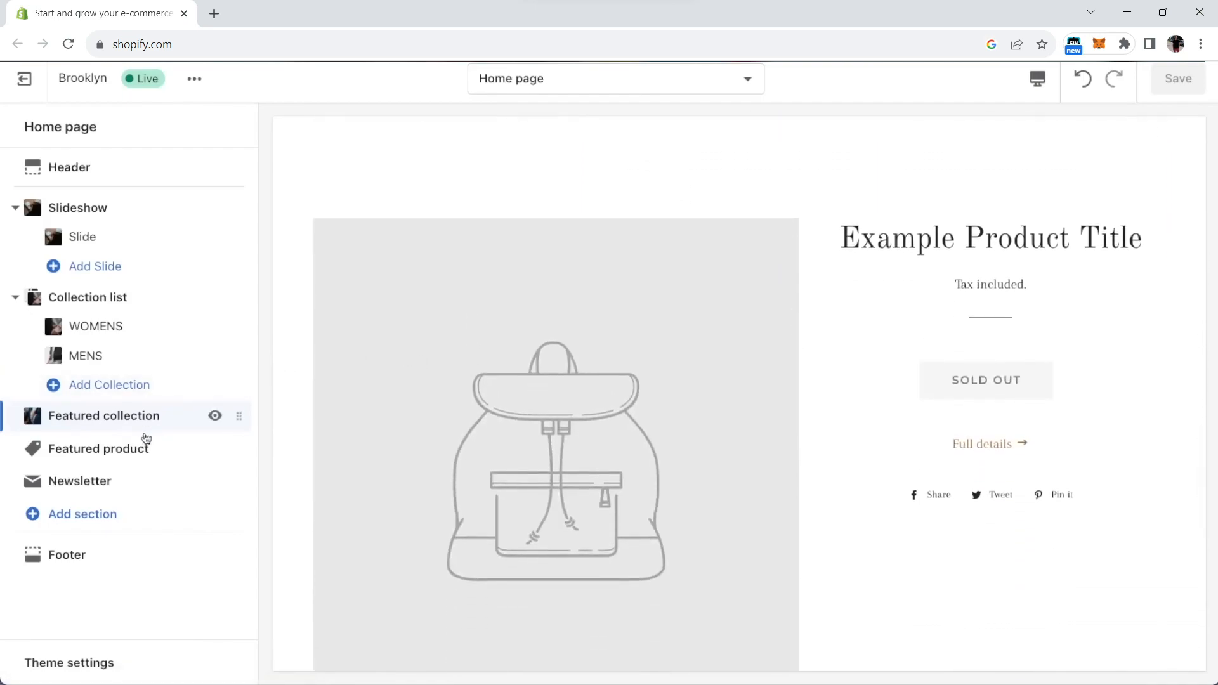
pyautogui.click(152, 449)
pyautogui.click(162, 210)
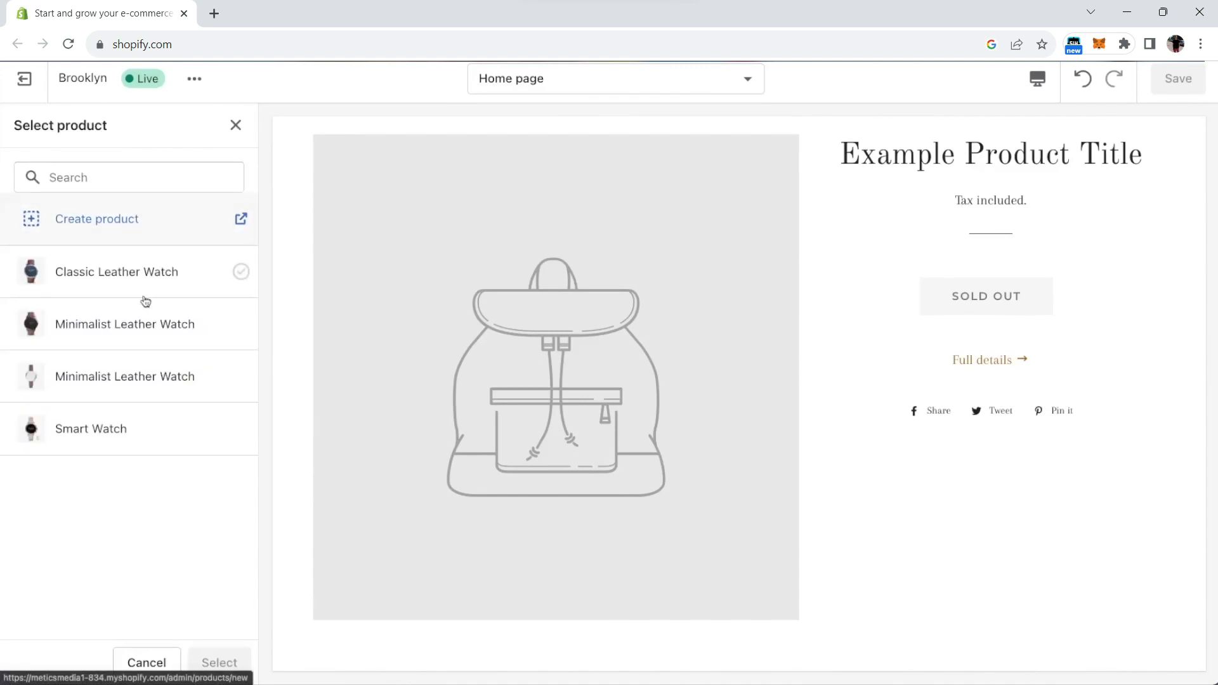
pyautogui.click(160, 430)
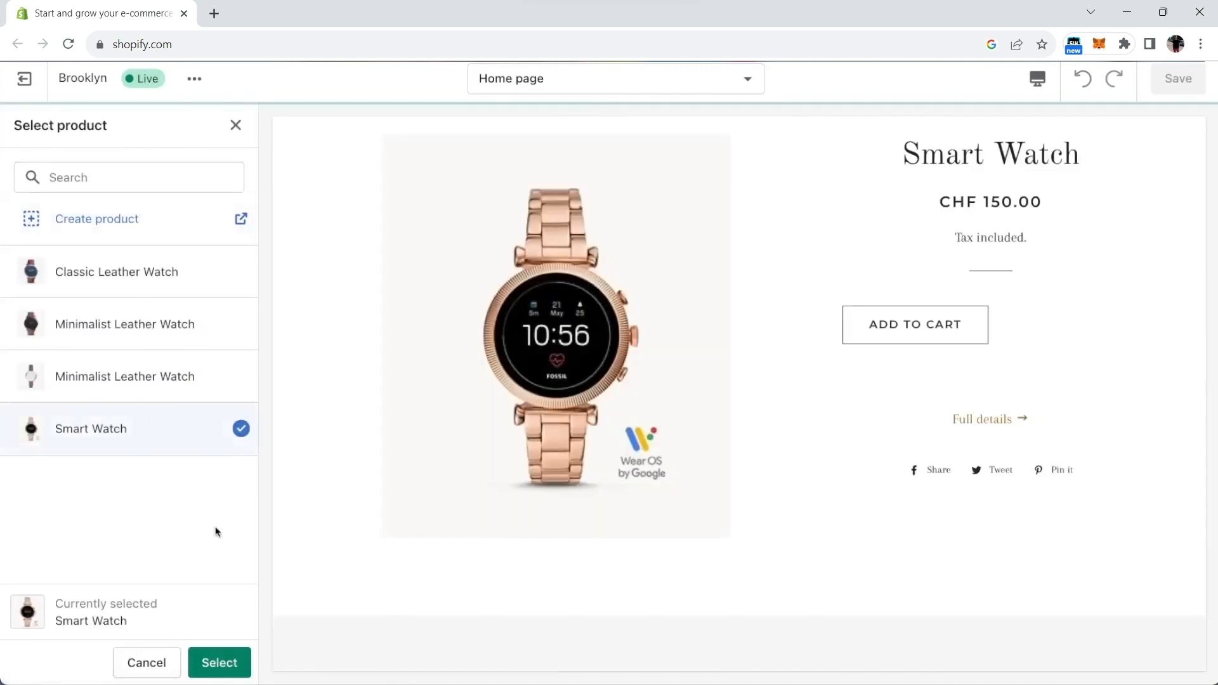
pyautogui.click(225, 661)
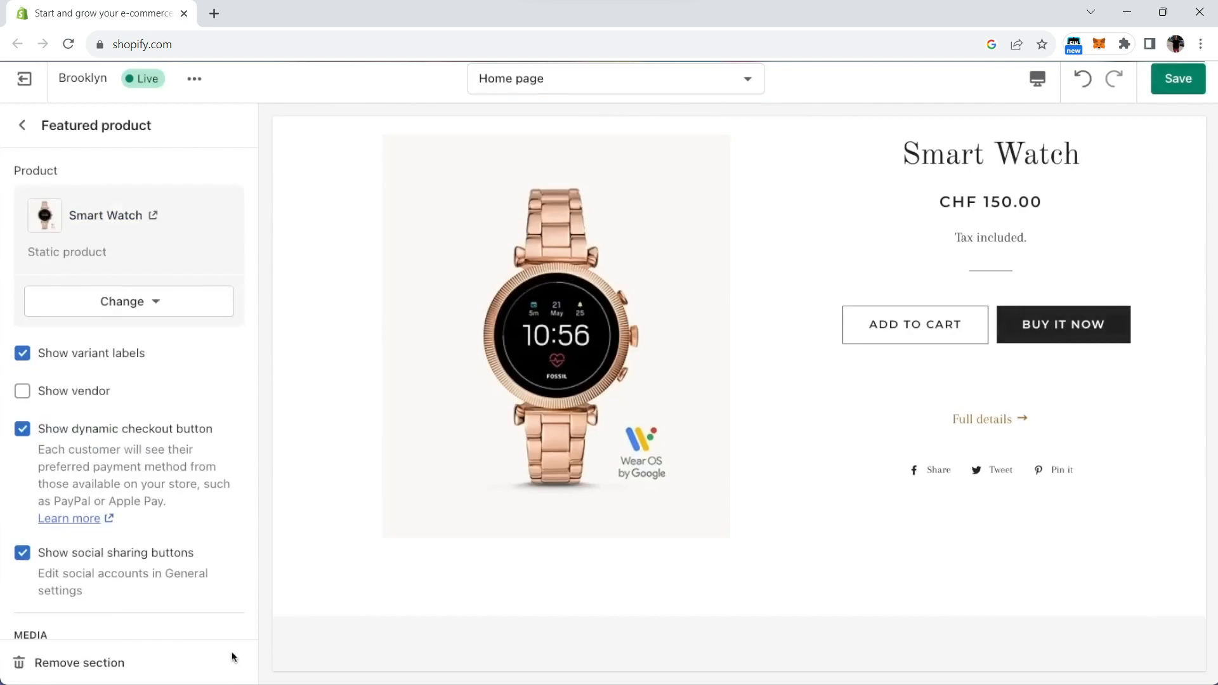
# - Remove the Newsletter section from the home page
pyautogui.scroll(-6, 795, 482)
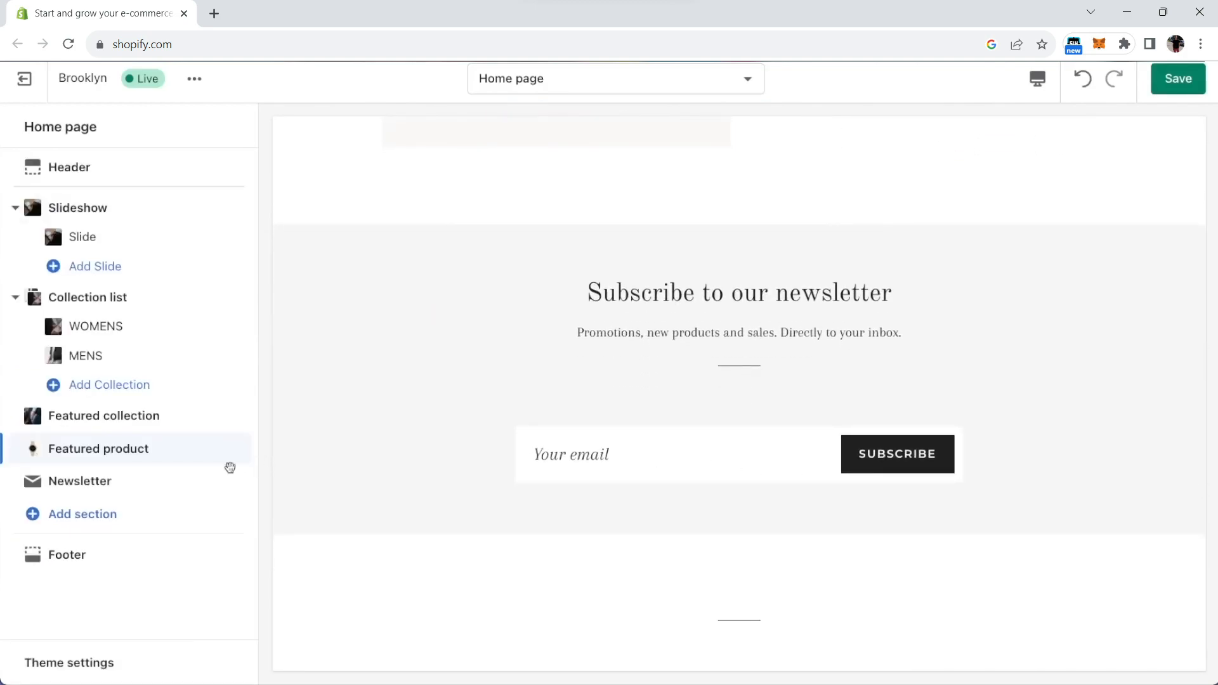
pyautogui.click(177, 484)
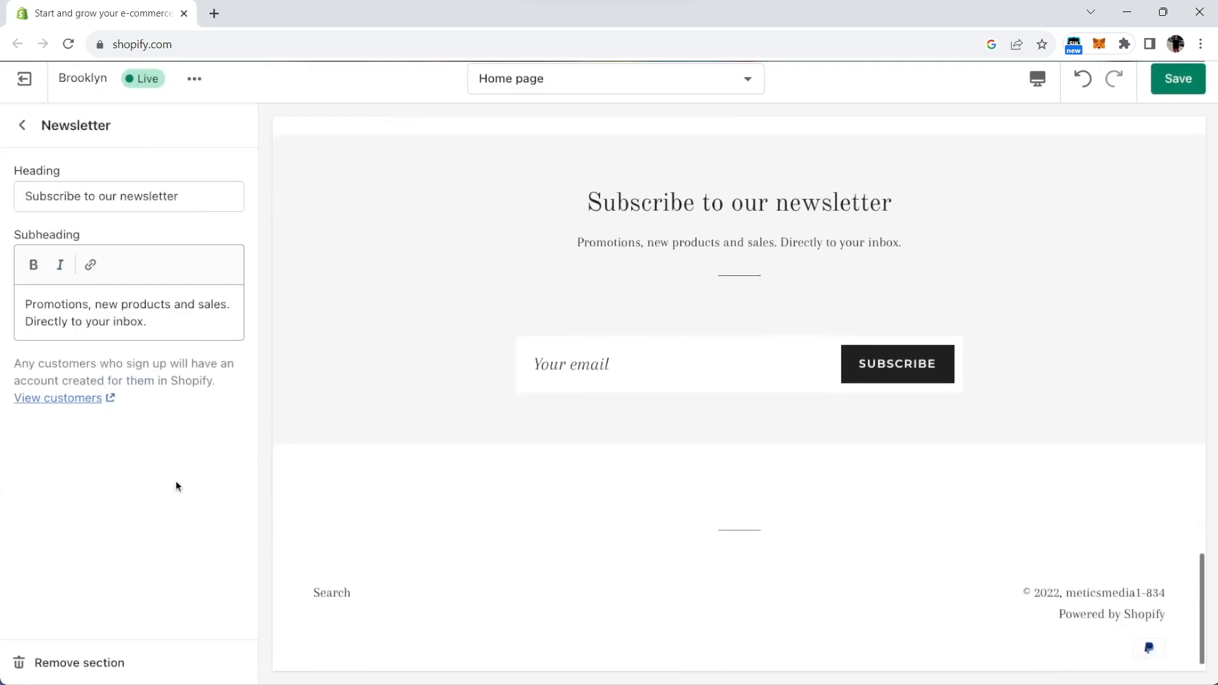
pyautogui.click(60, 672)
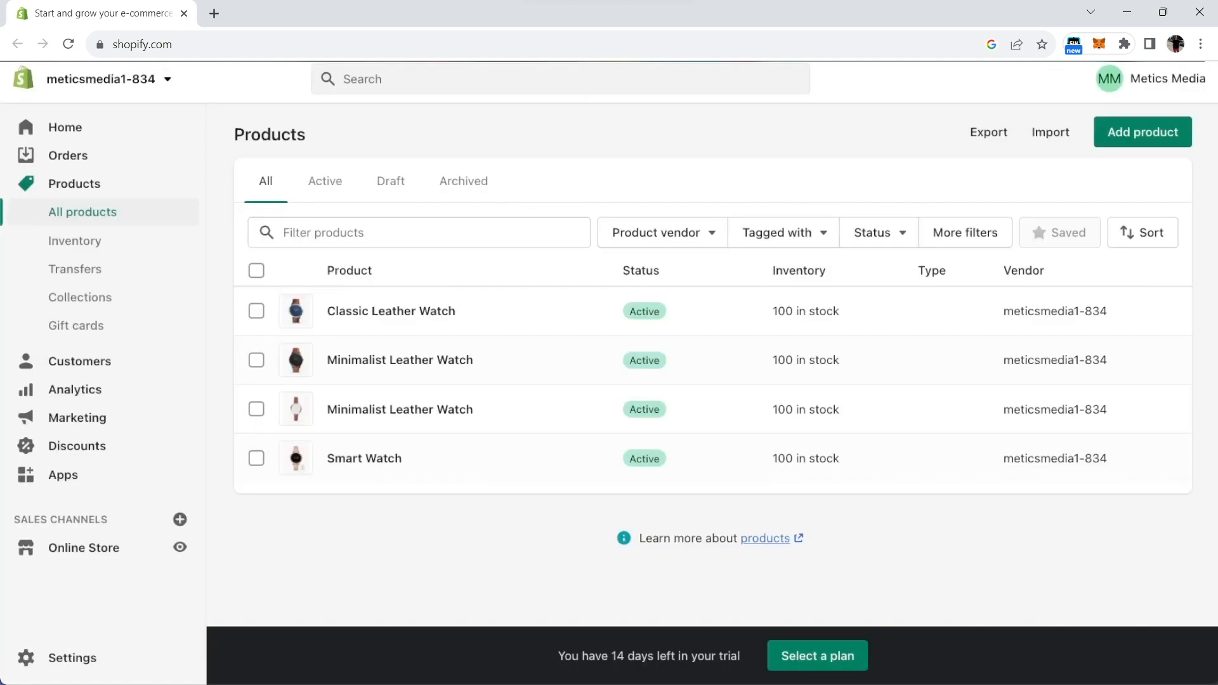
# - In the store admin's Policies settings, create the refund policy from the template
pyautogui.click(98, 654)
pyautogui.scroll(-4, 239, 526)
pyautogui.scroll(-2, 240, 528)
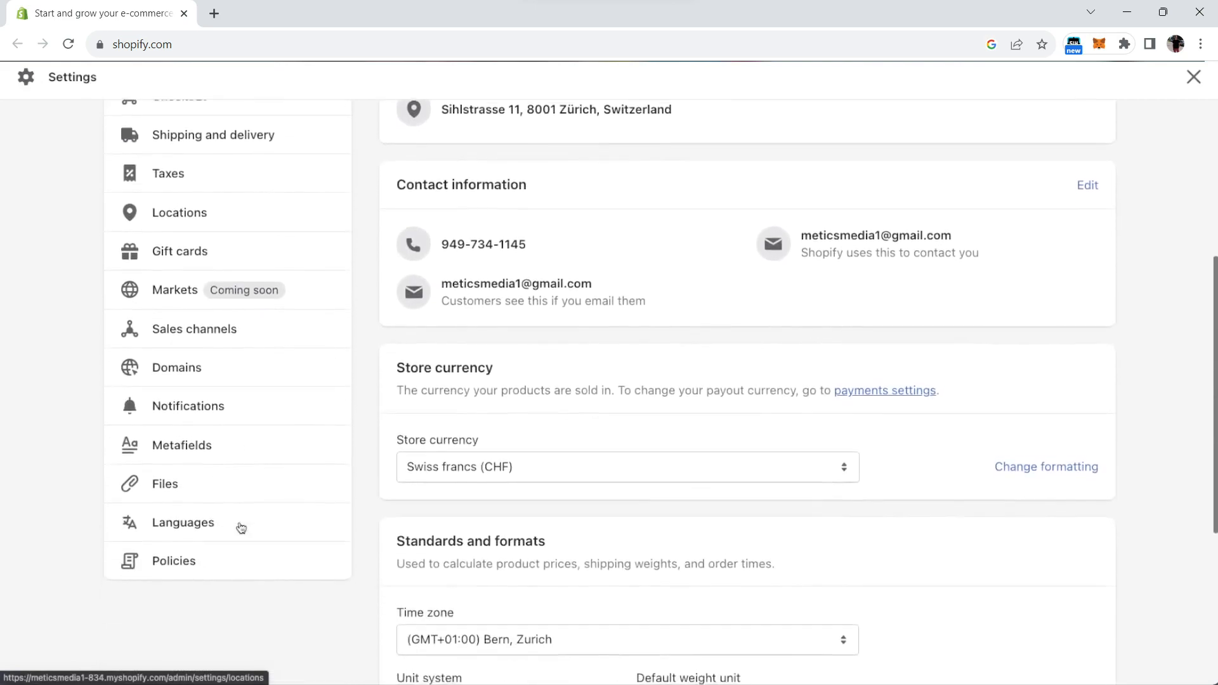
pyautogui.click(187, 552)
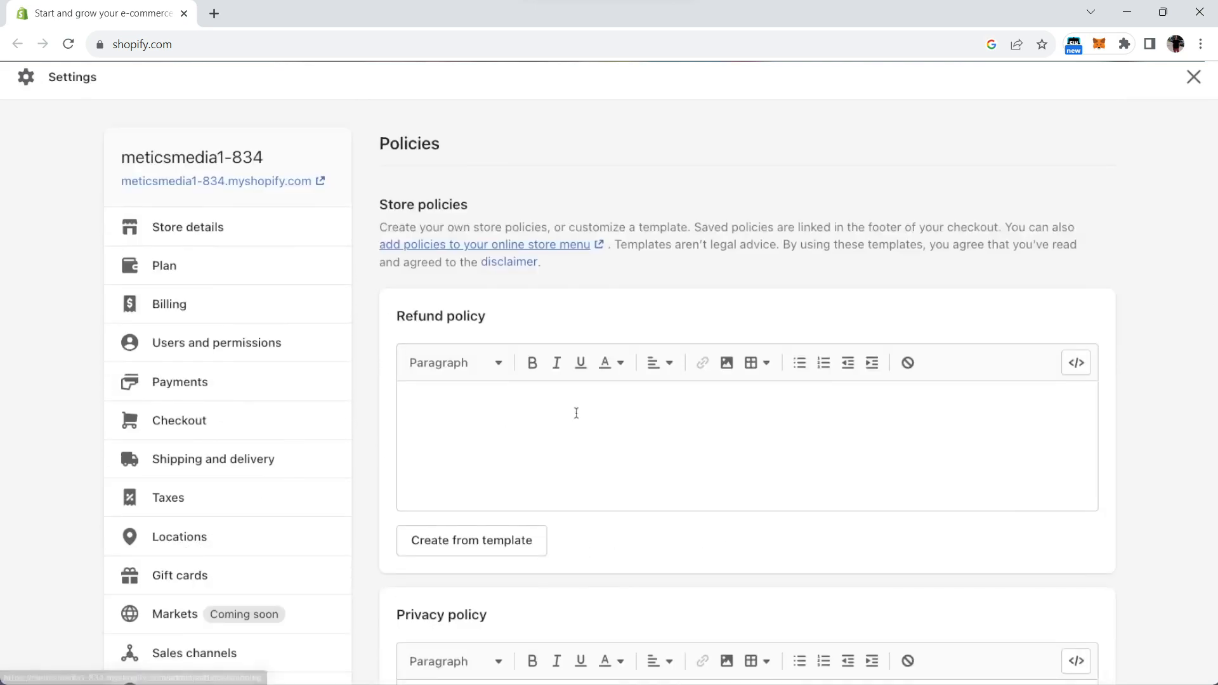
pyautogui.scroll(-2, 575, 413)
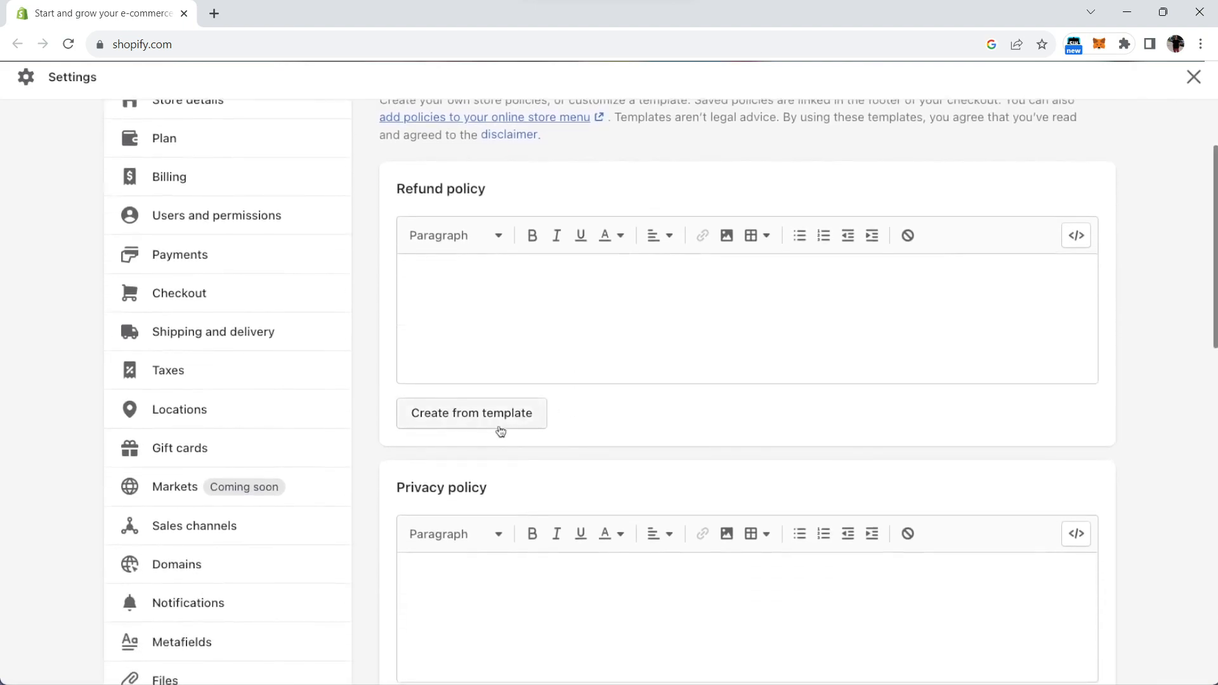
pyautogui.click(501, 432)
# - Create the store's privacy policy from the template
pyautogui.scroll(-3, 499, 426)
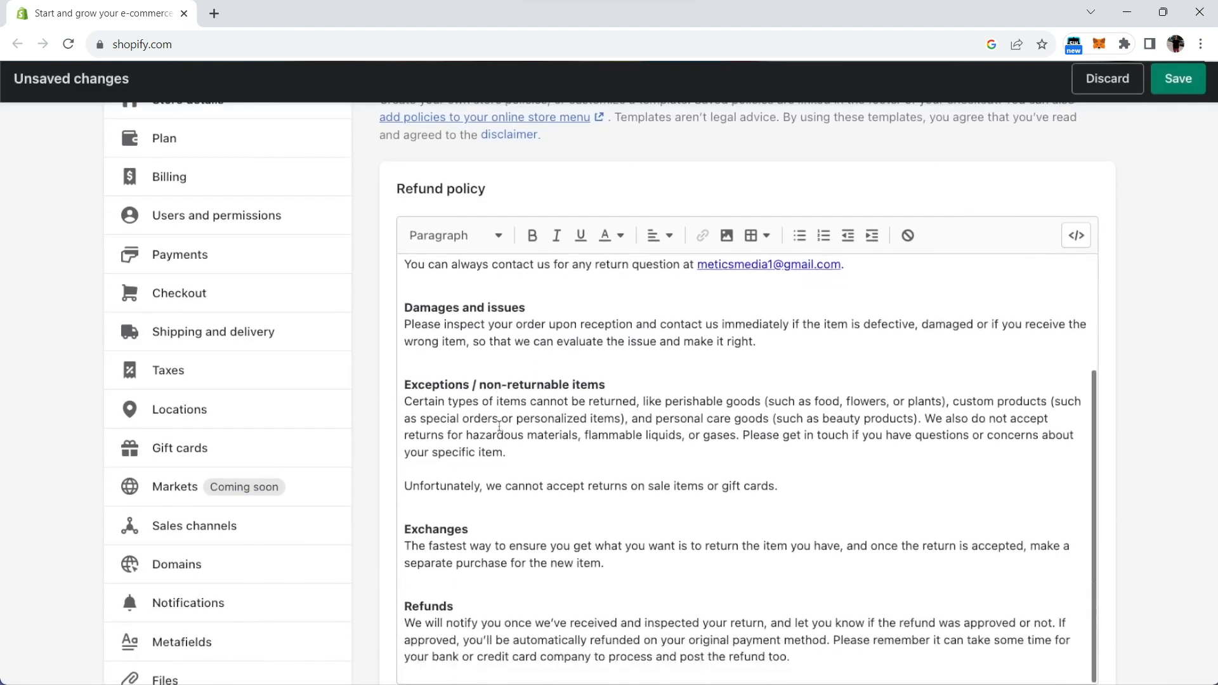
pyautogui.scroll(-8, 381, 439)
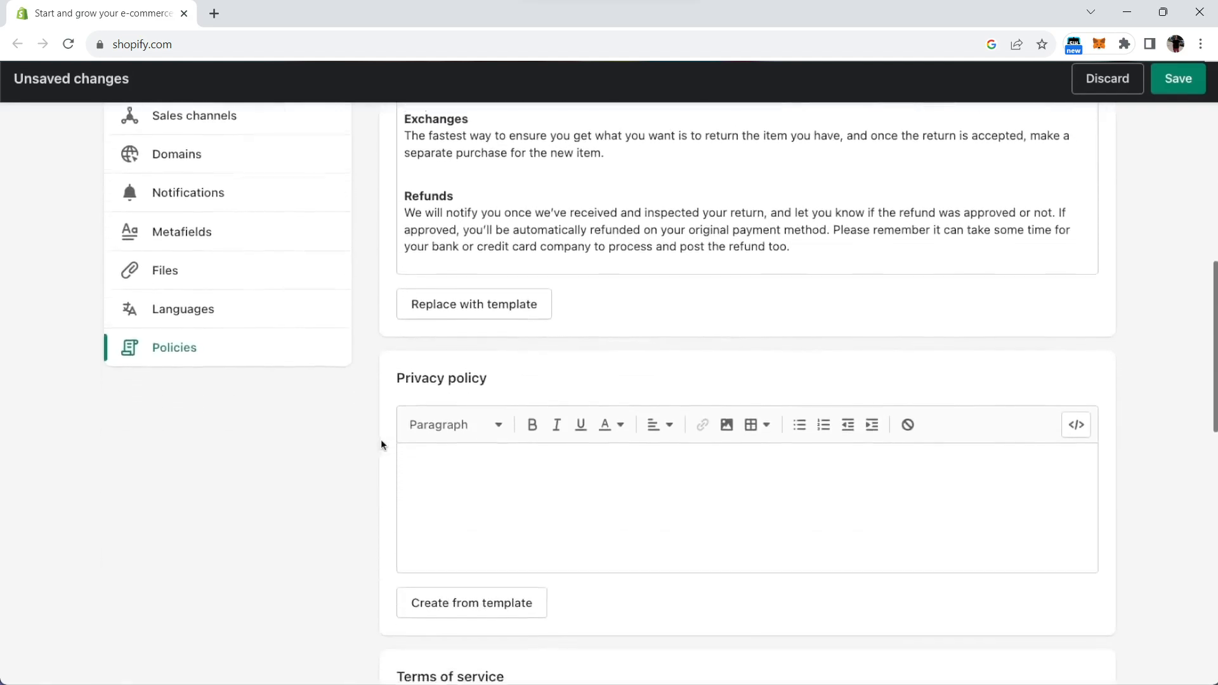
pyautogui.scroll(-2, 380, 439)
pyautogui.click(427, 399)
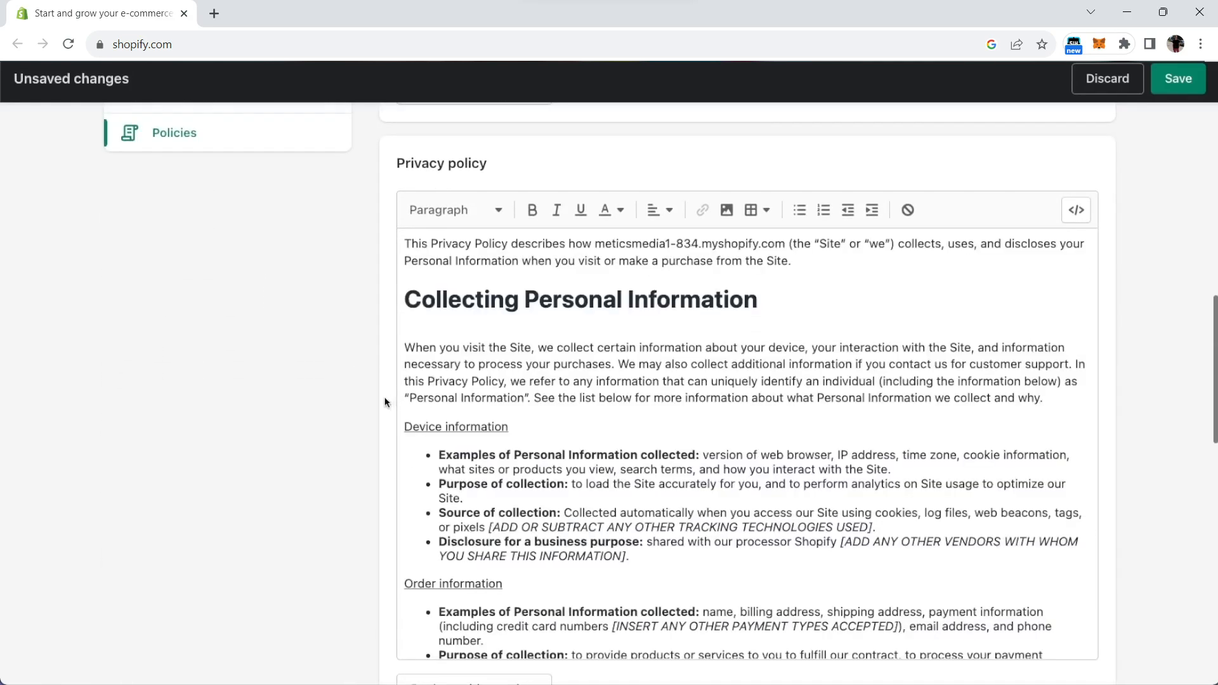
# - Create the store's terms of service from the template
pyautogui.scroll(-2, 384, 400)
pyautogui.scroll(-8, 381, 404)
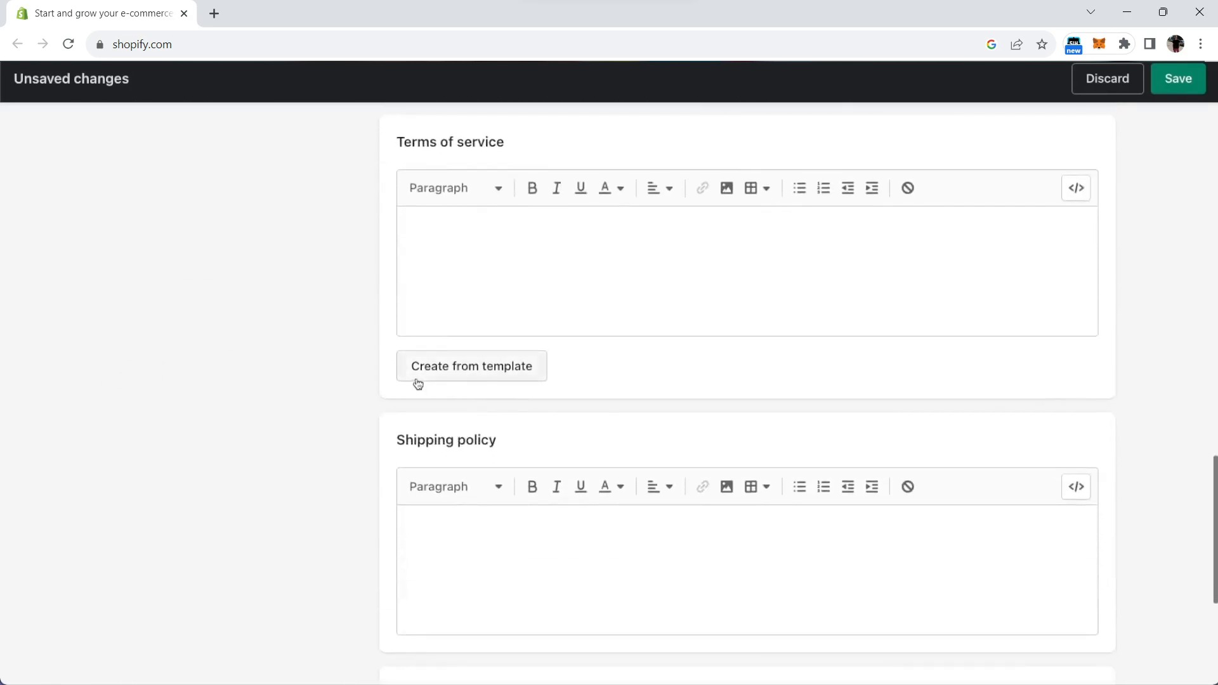
pyautogui.click(416, 373)
# - Write the shipping policy as "Processing takes 1-2 business days and shipping takes 2-3 business days.", save the policies and leave the settings
pyautogui.scroll(-8, 354, 403)
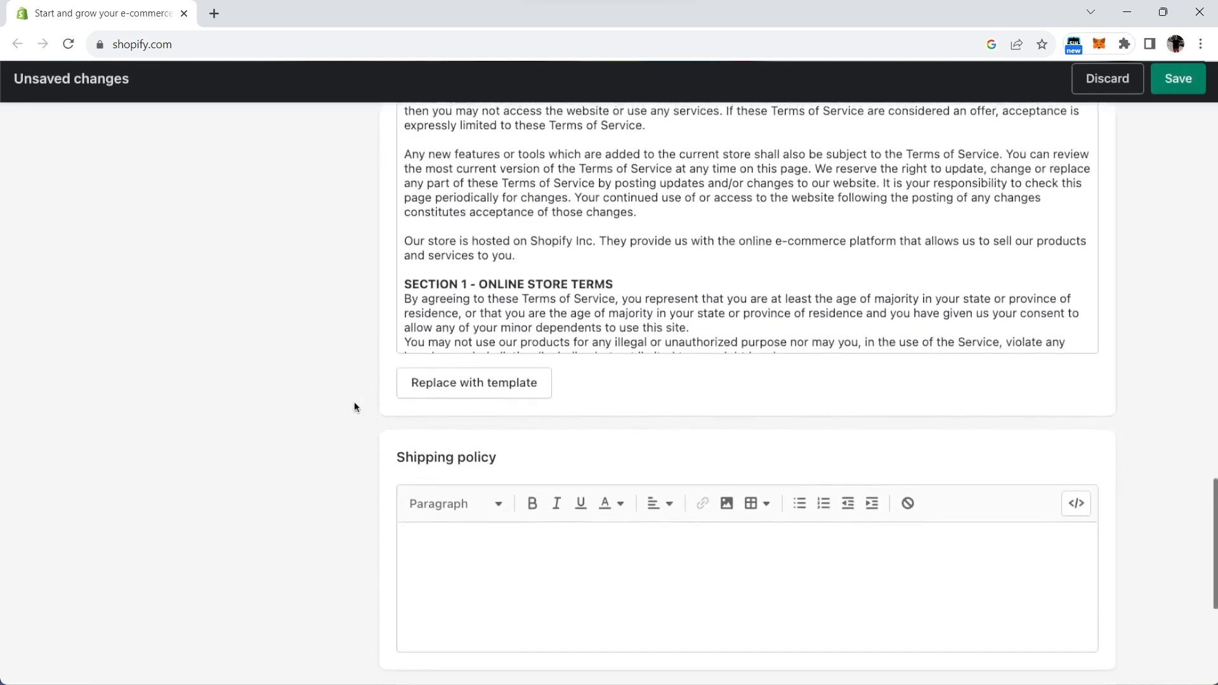
pyautogui.click(516, 332)
pyautogui.write('Processing takes 1-2 business days and shipping takes 2-3 business days.')
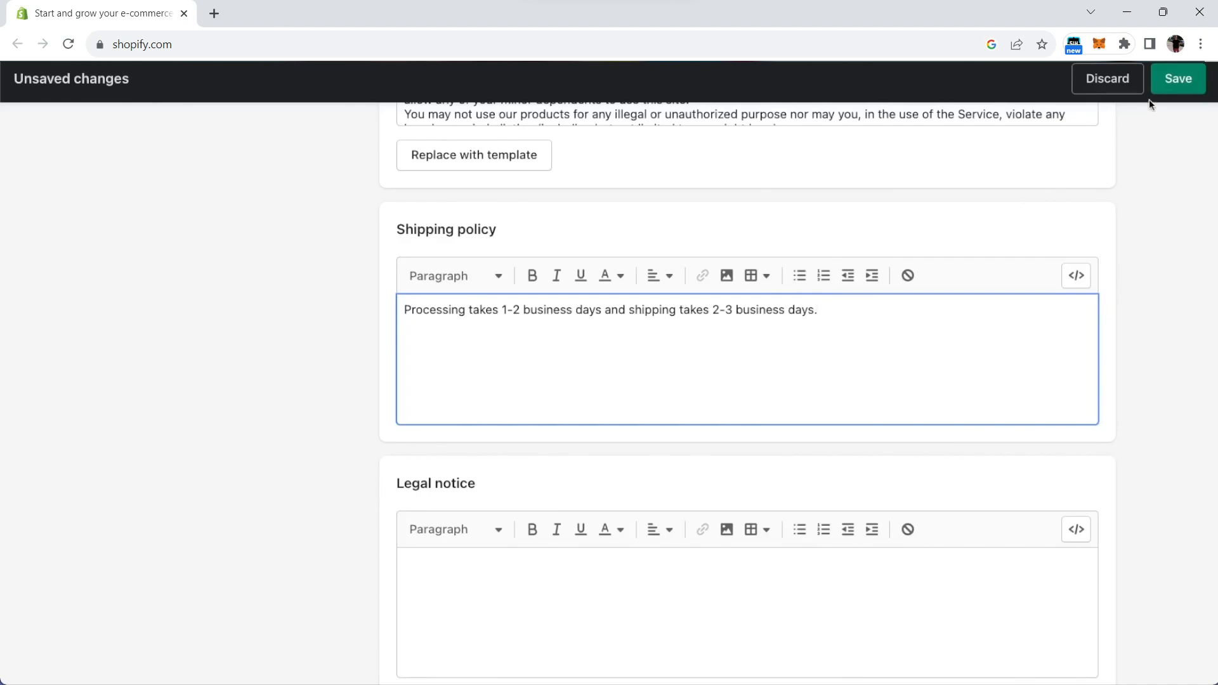
pyautogui.click(1166, 81)
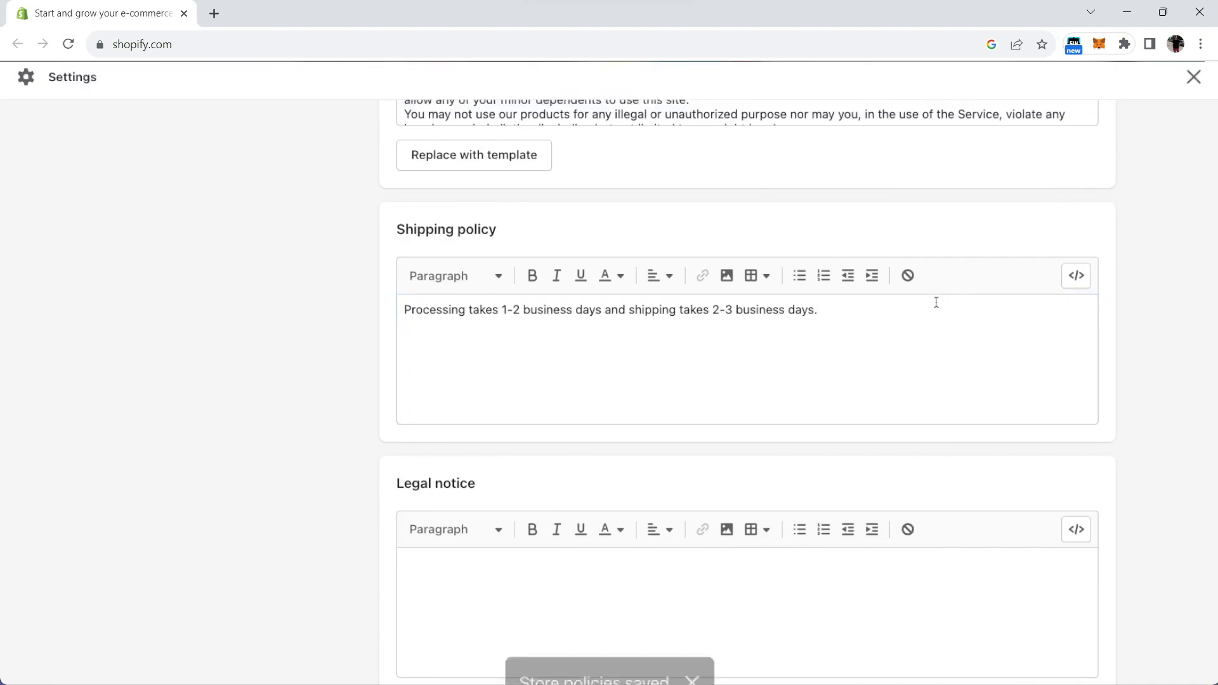
pyautogui.scroll(20, 889, 355)
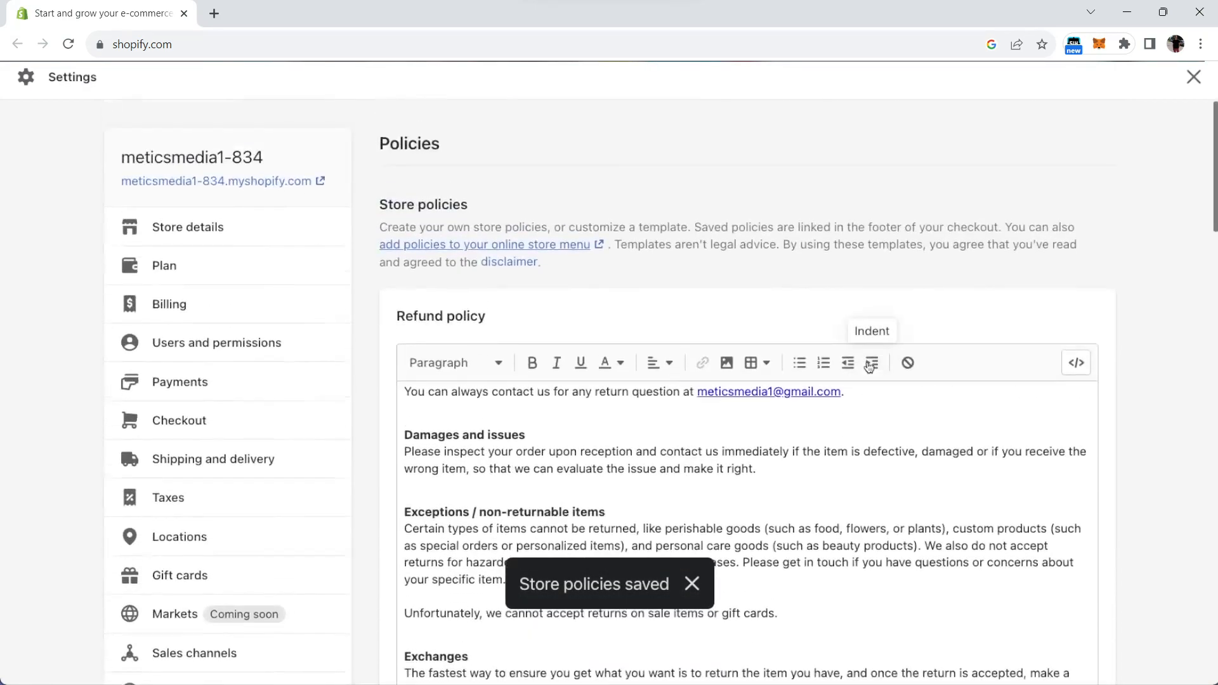
pyautogui.click(1193, 77)
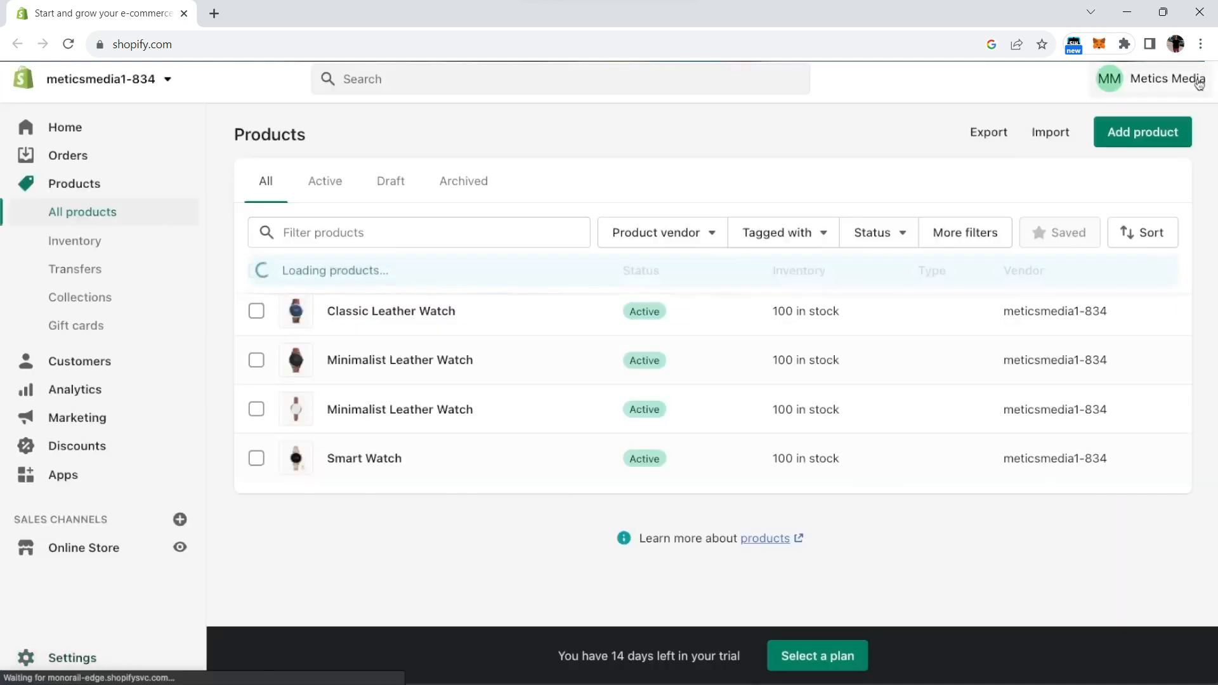
# - In the online store's navigation settings, remove the Search item from the Footer menu
pyautogui.click(106, 551)
pyautogui.click(94, 517)
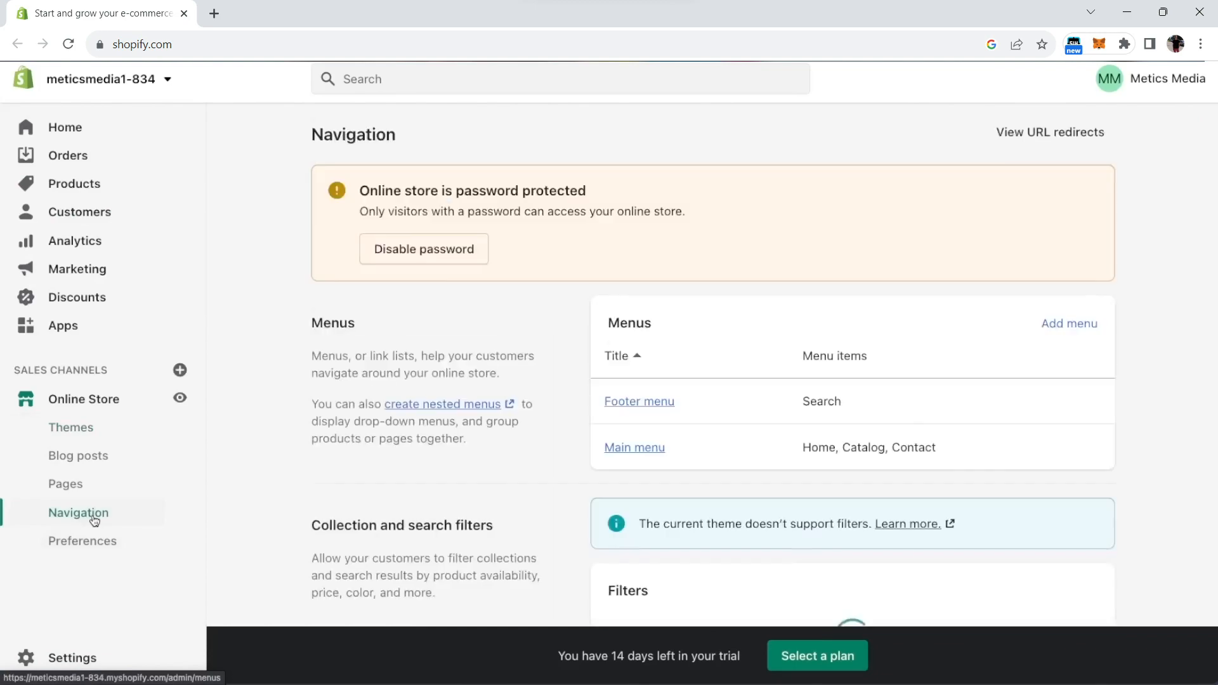
pyautogui.click(629, 402)
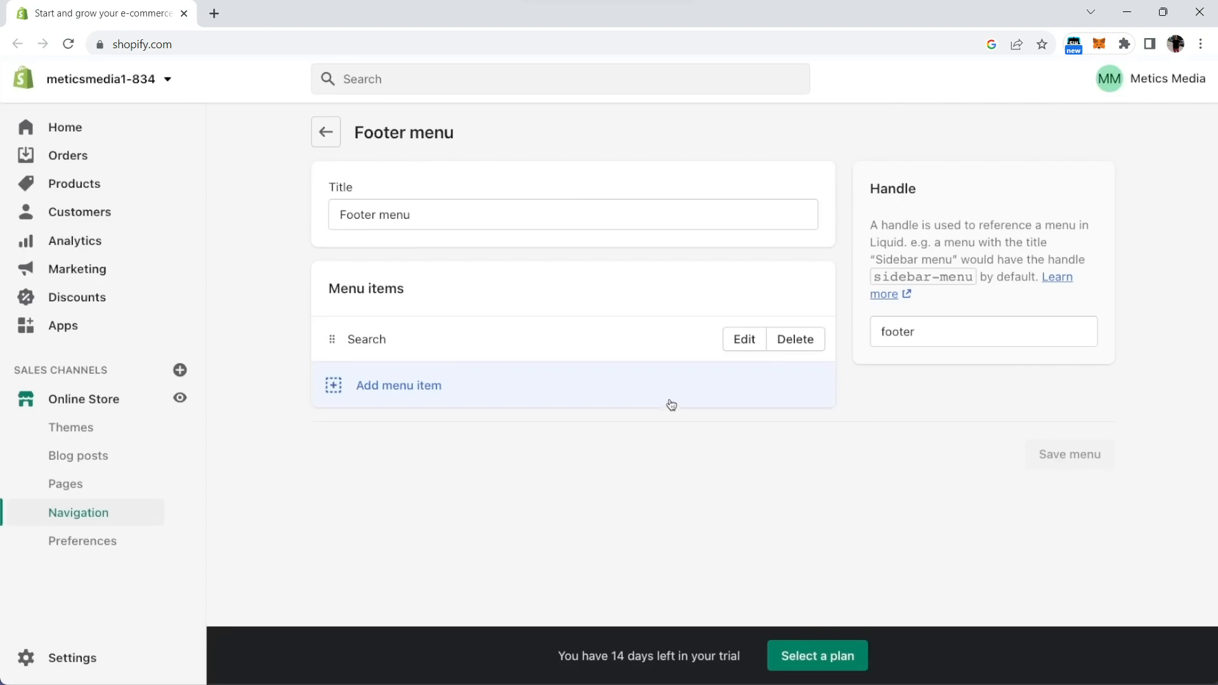
pyautogui.click(775, 343)
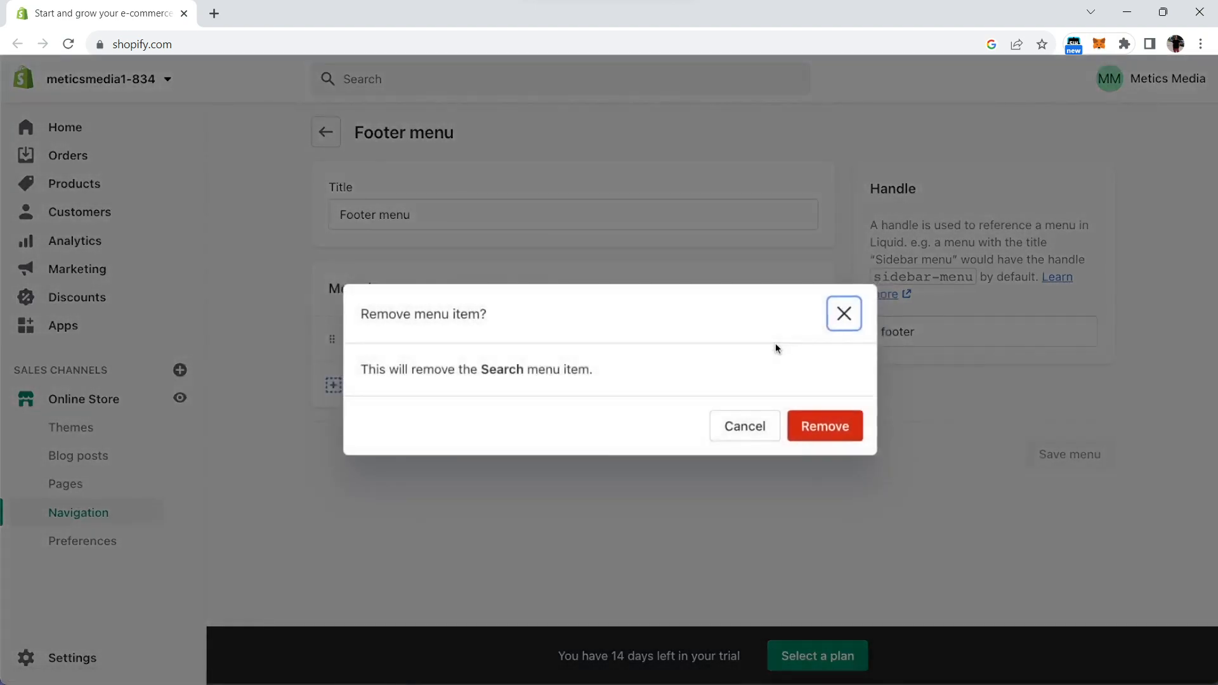
pyautogui.click(804, 423)
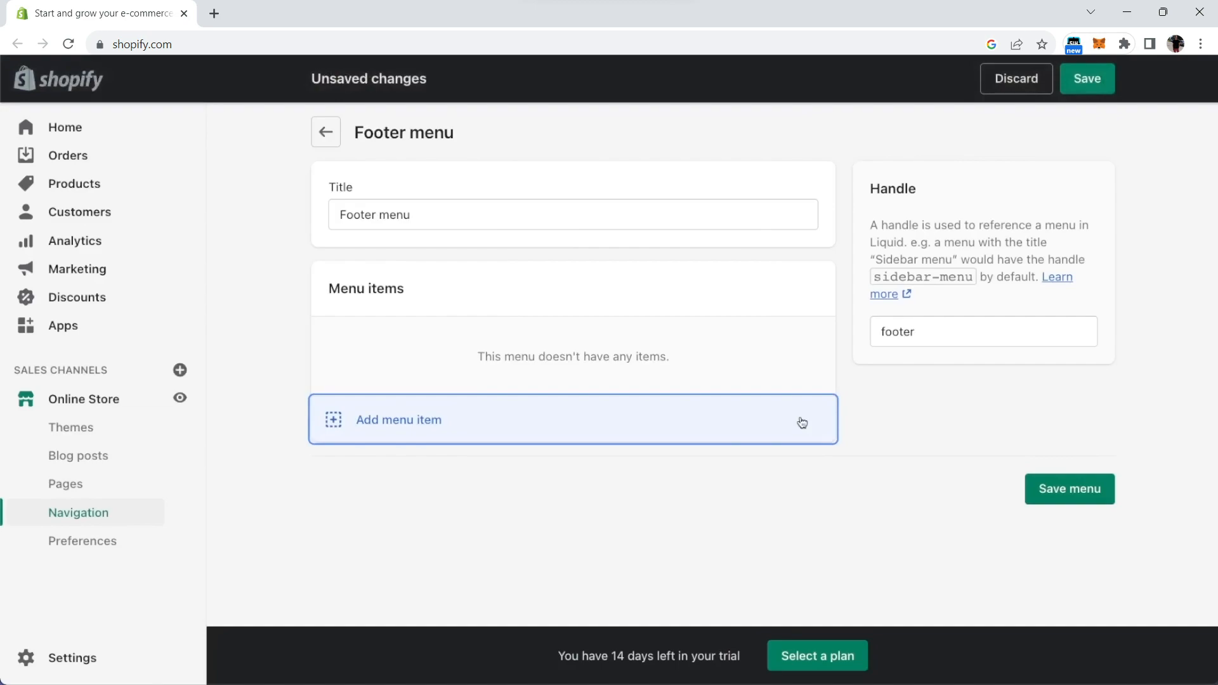
# - Add links to the Privacy Policy, Refund Policy, Shipping Policy and Terms of Service to the Footer menu and save it
pyautogui.click(414, 419)
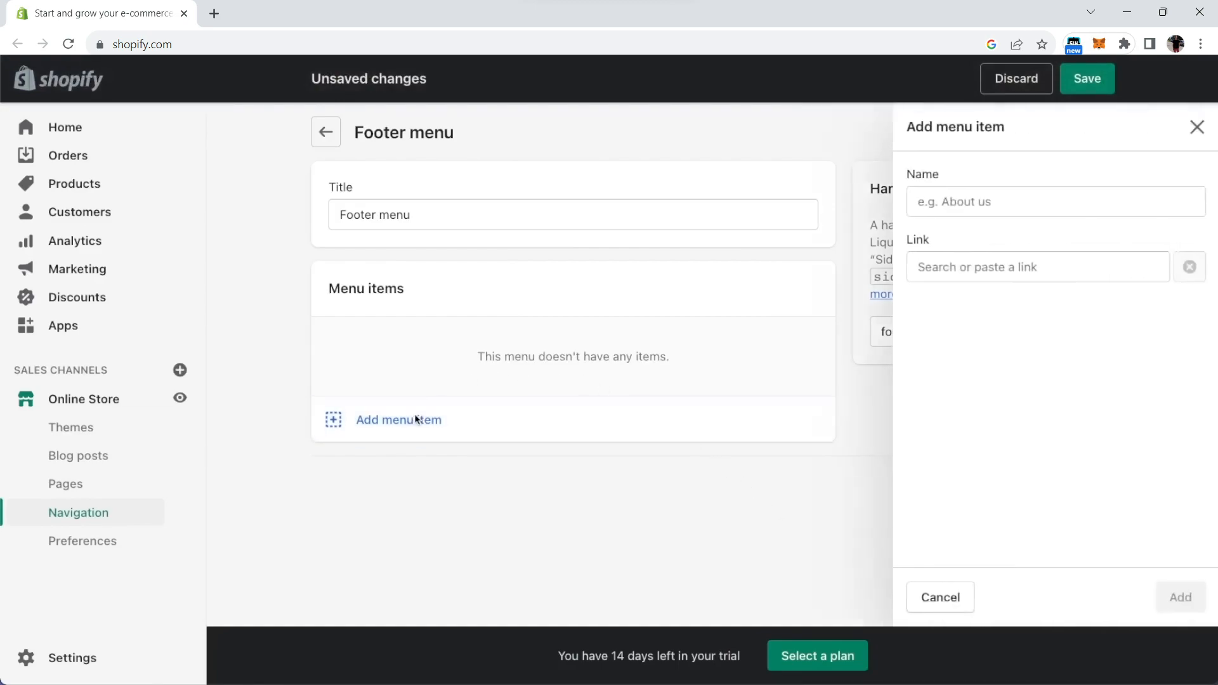
pyautogui.click(969, 261)
pyautogui.scroll(-1, 965, 412)
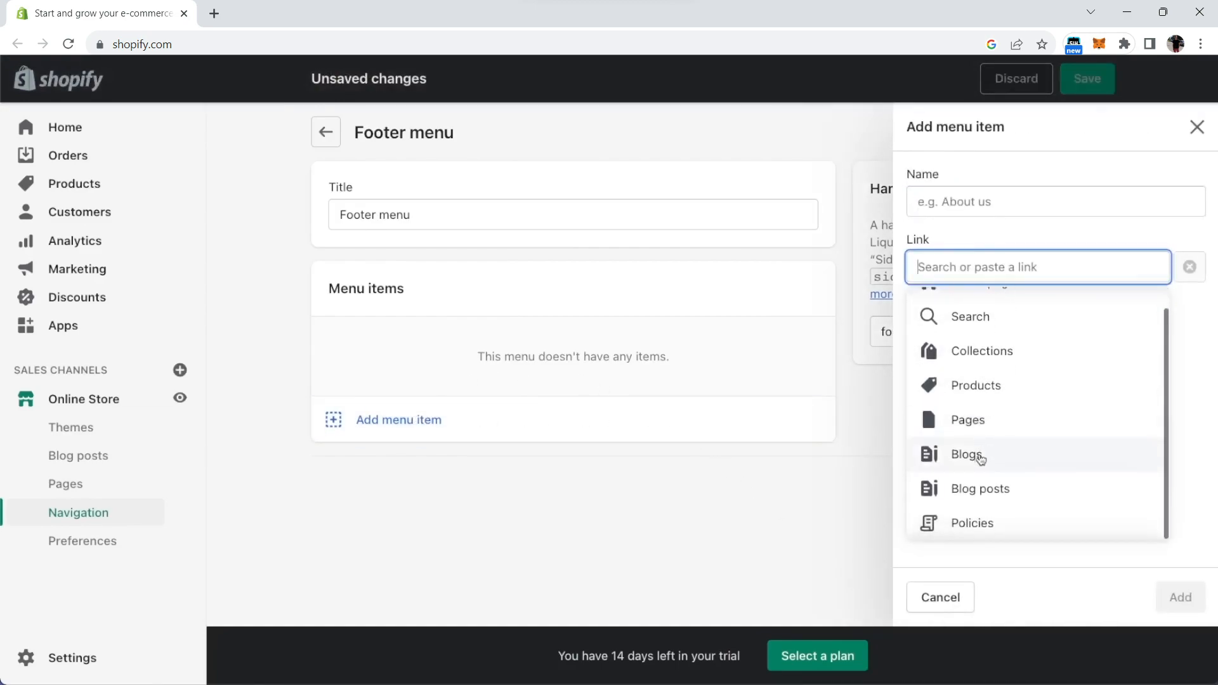
pyautogui.click(965, 521)
pyautogui.click(961, 342)
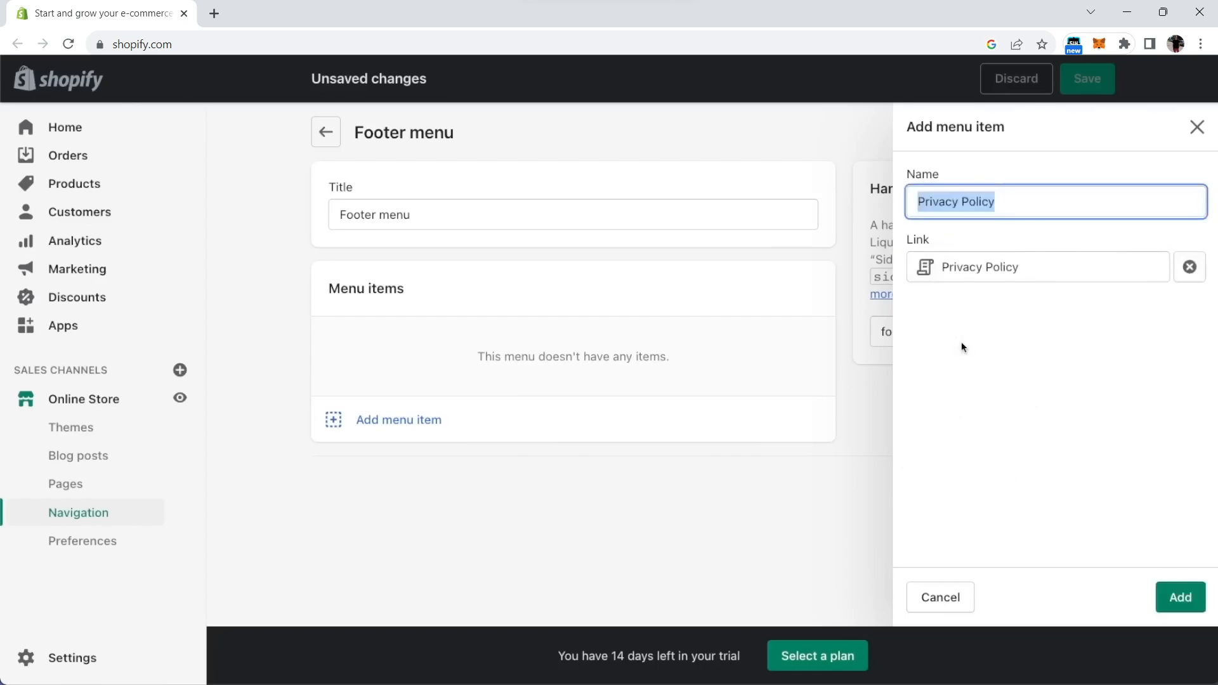
pyautogui.click(1181, 598)
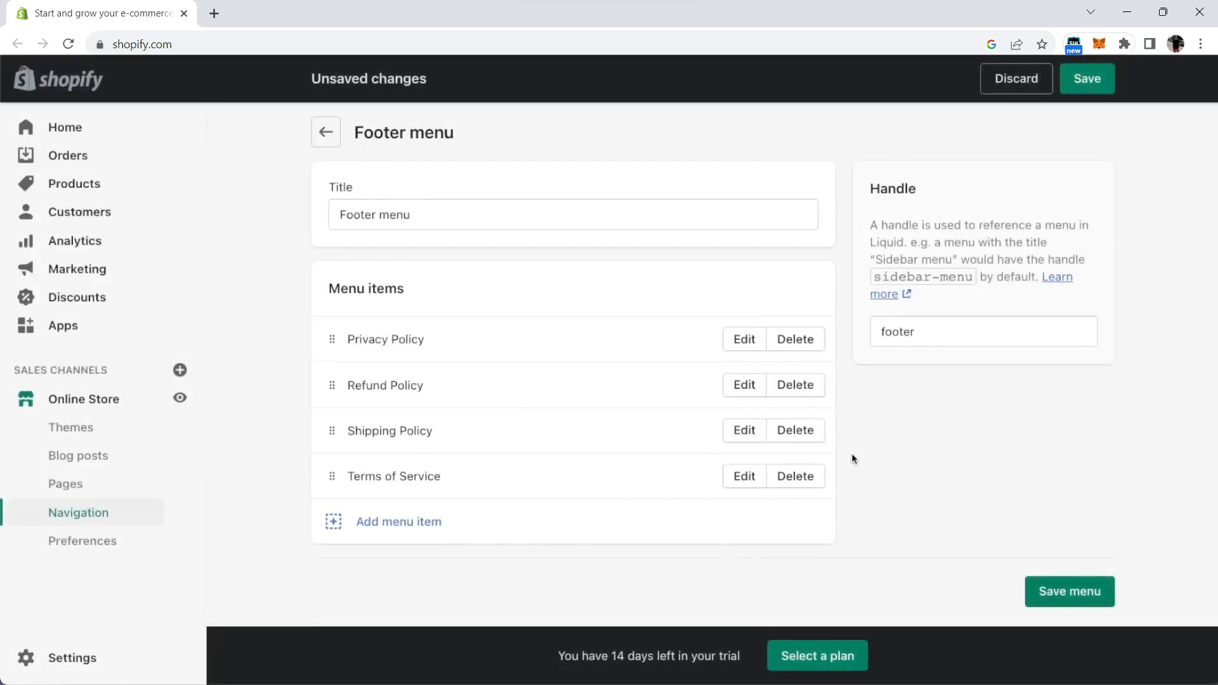
pyautogui.click(1045, 585)
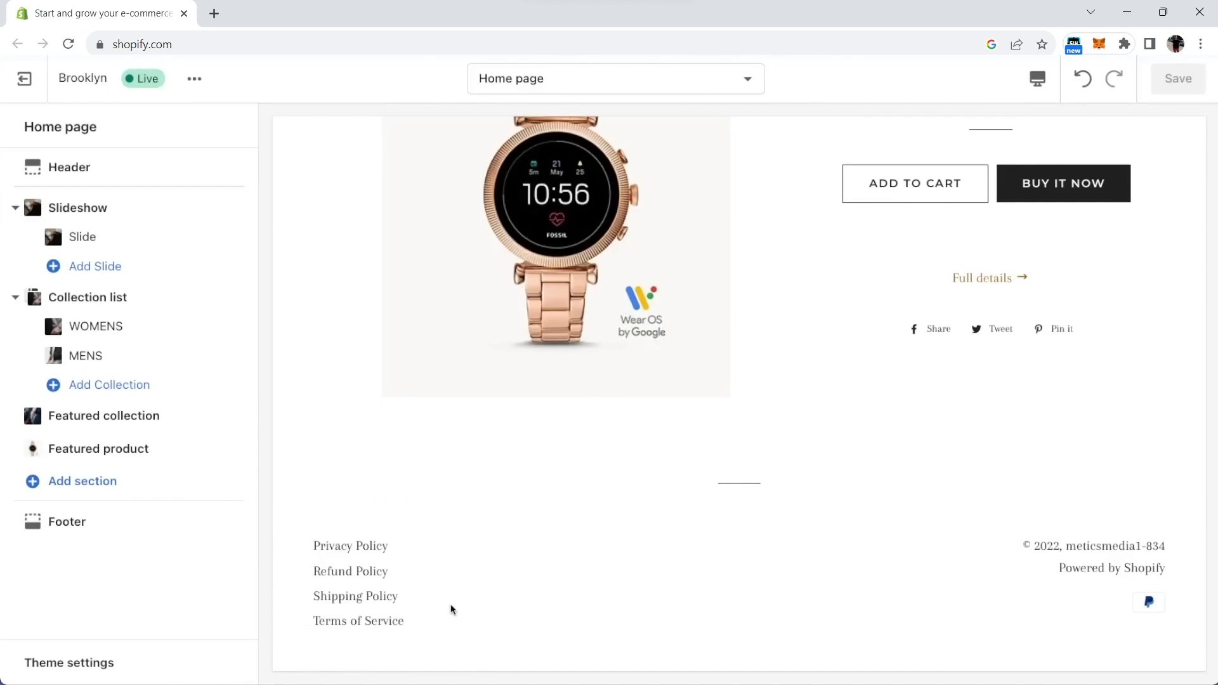
pyautogui.click(178, 518)
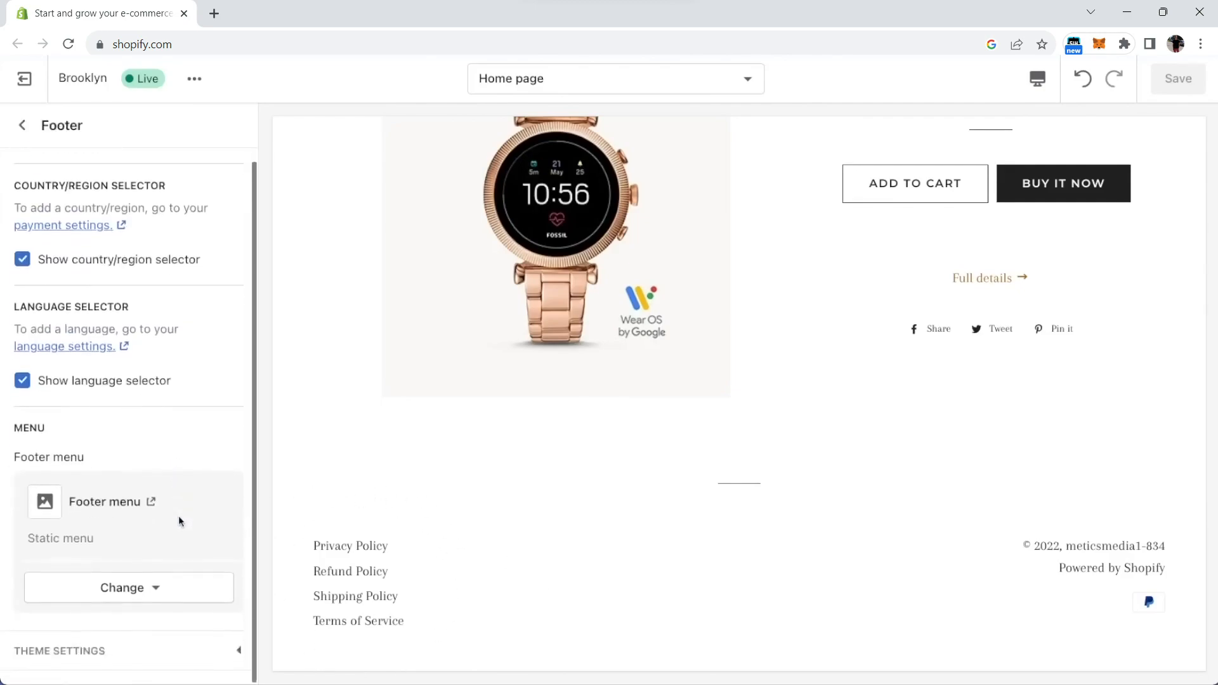
pyautogui.click(114, 651)
pyautogui.scroll(-4, 114, 634)
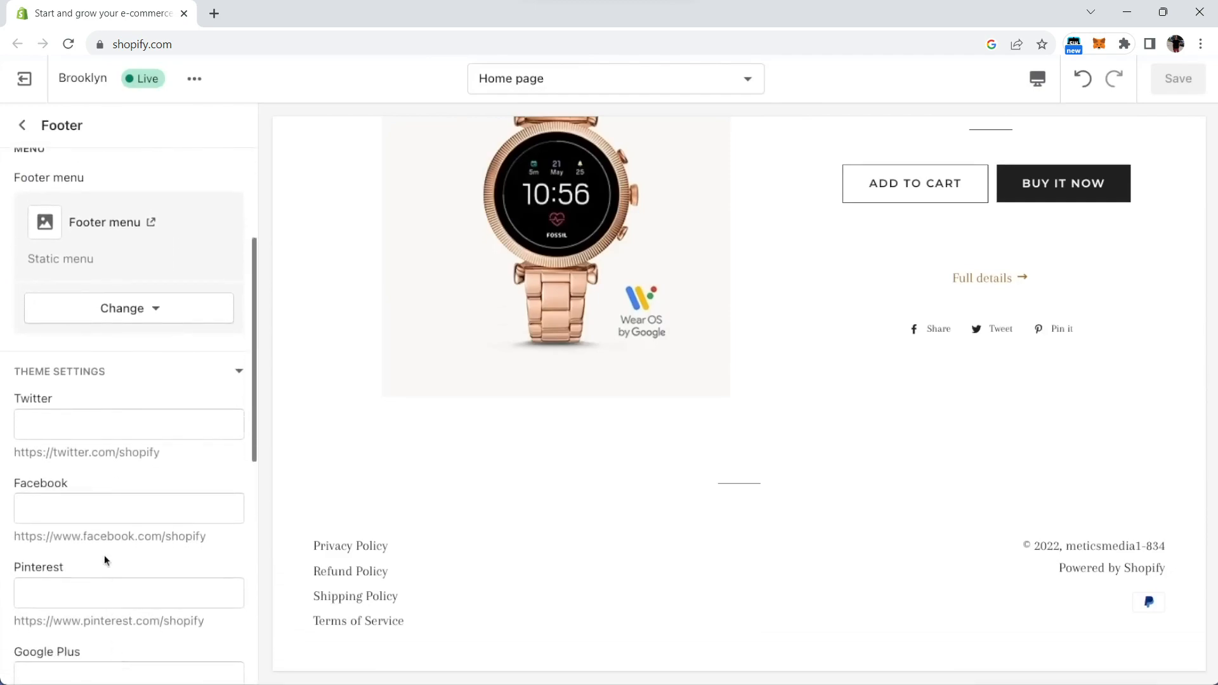
pyautogui.click(94, 435)
pyautogui.write('https://twitter.com/meticsmedia')
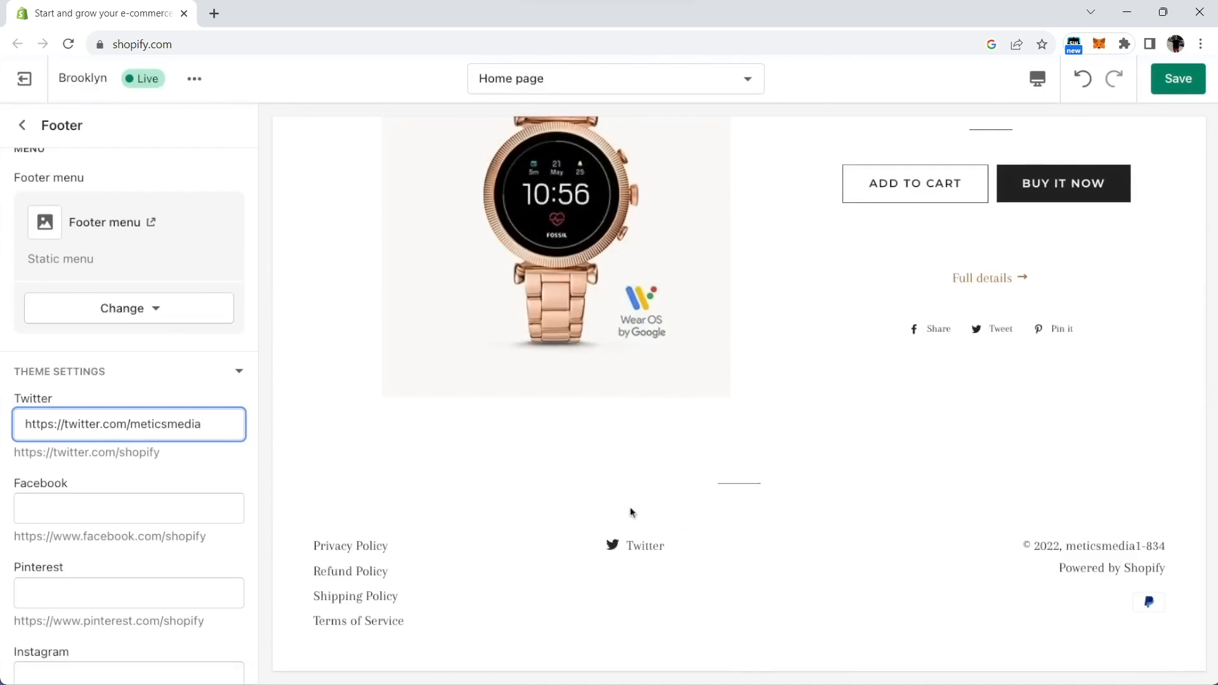
pyautogui.scroll(10, 686, 564)
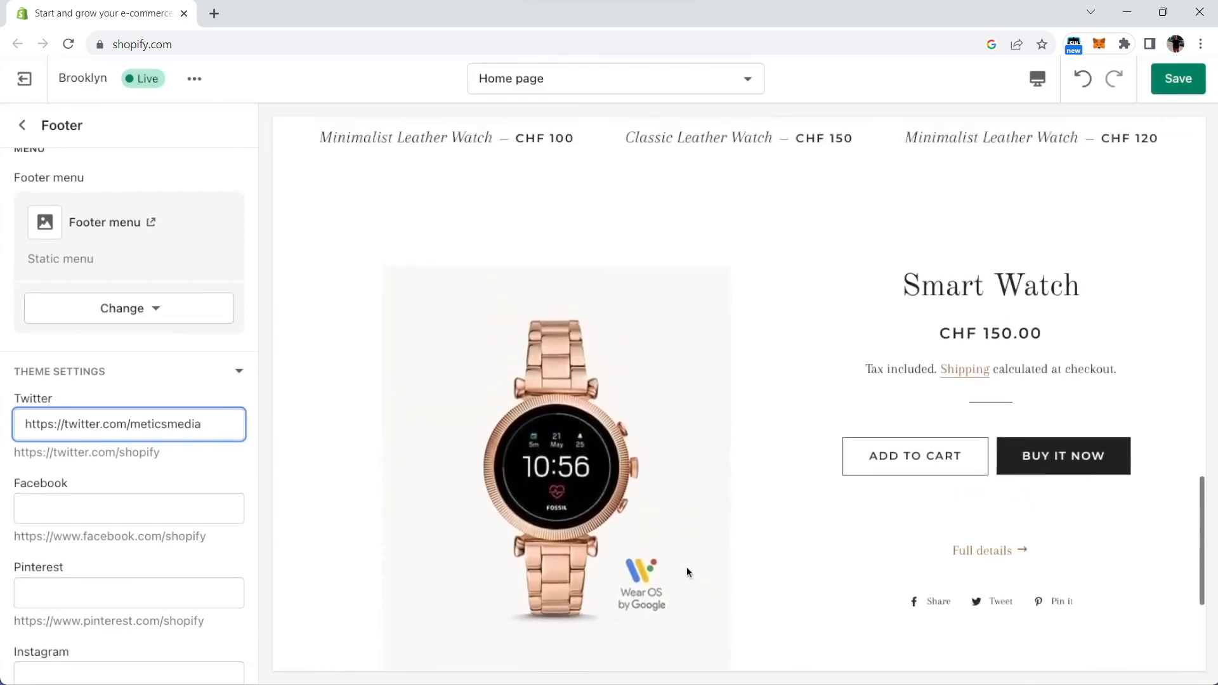
pyautogui.scroll(10, 687, 566)
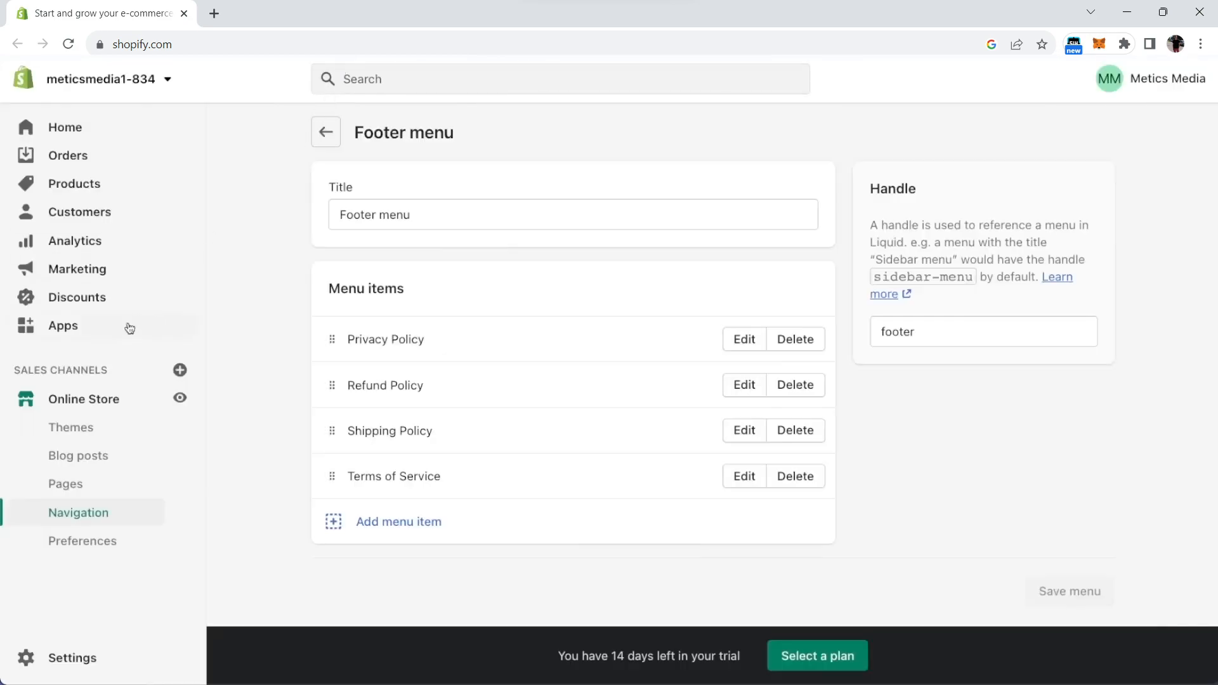
# - Back in the store admin's navigation settings, remove the Catalog and Home items from the Main menu
pyautogui.click(73, 427)
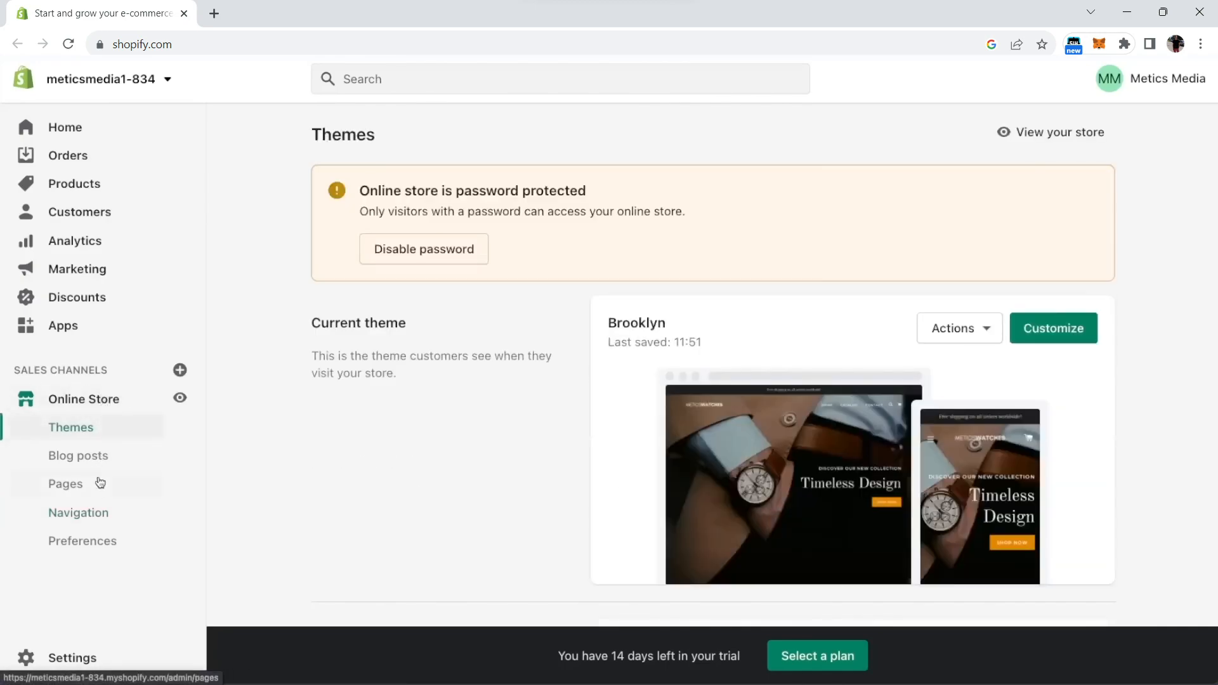
pyautogui.click(95, 513)
pyautogui.click(650, 452)
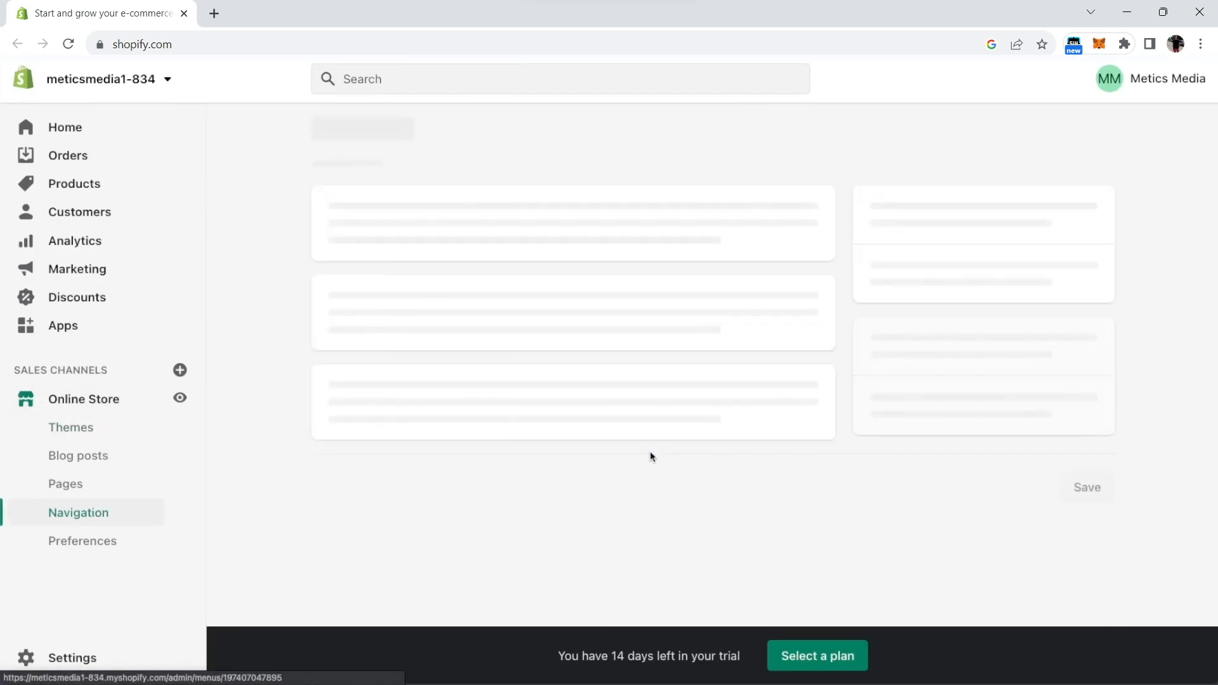
pyautogui.click(798, 387)
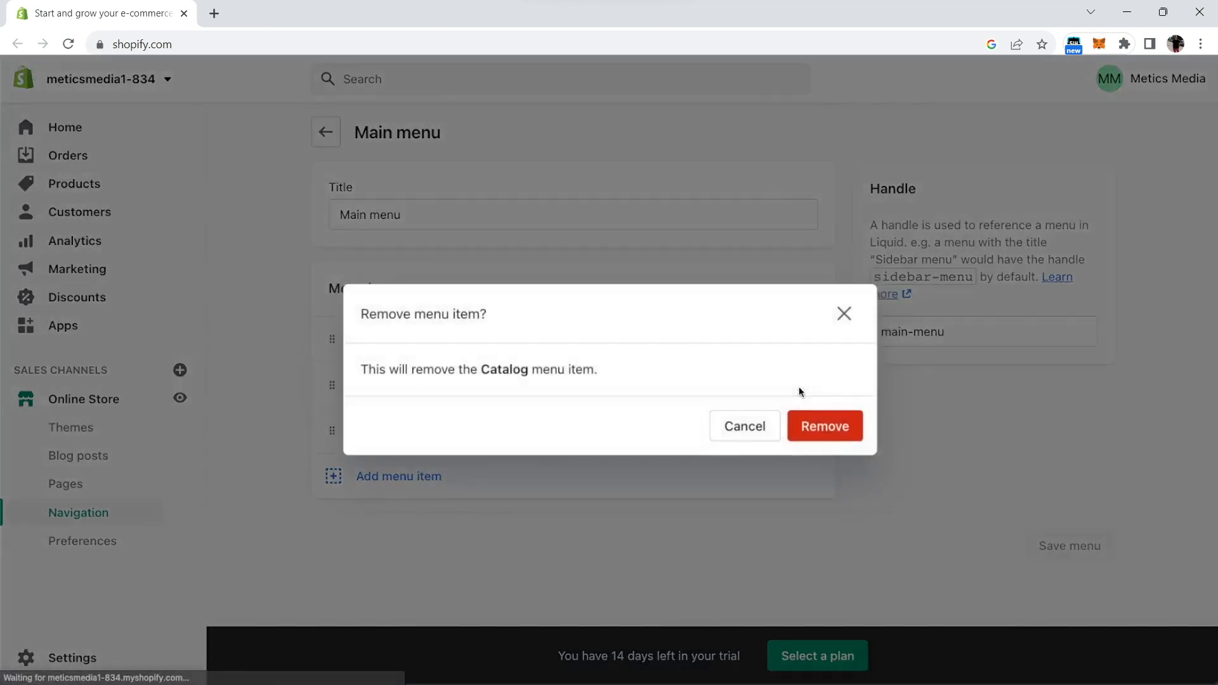
pyautogui.click(805, 426)
pyautogui.click(795, 339)
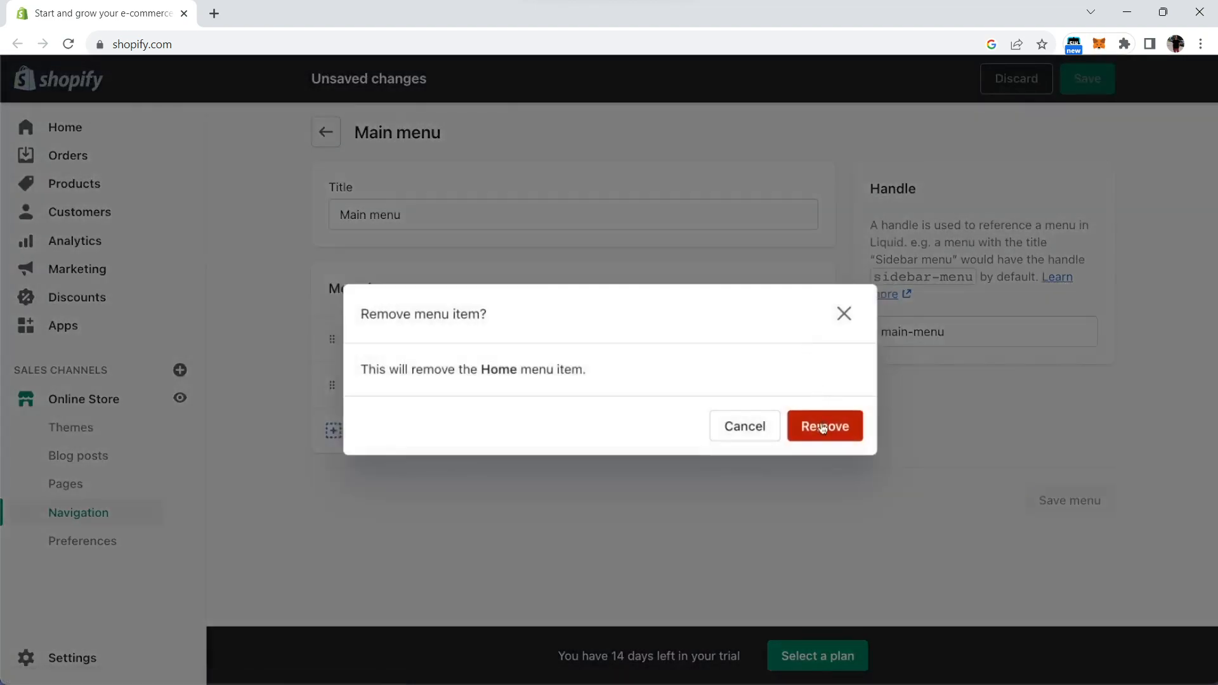
pyautogui.click(823, 425)
# - Add a Main menu item linking to the MENS collection
pyautogui.click(440, 388)
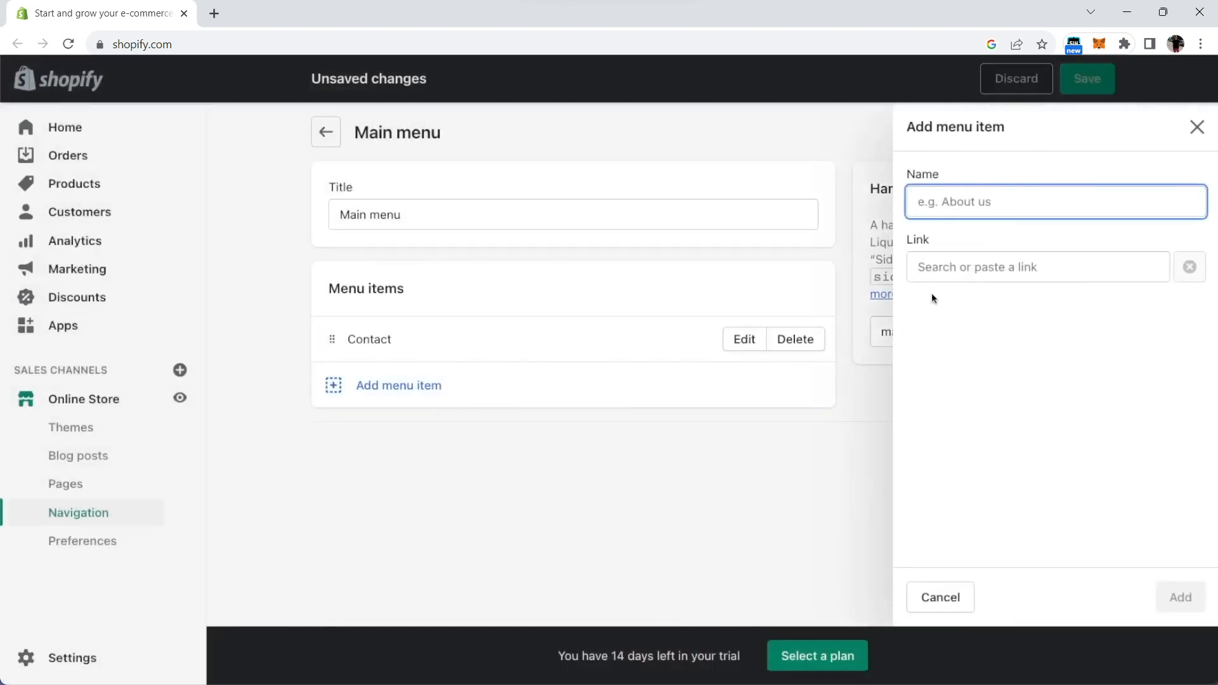
pyautogui.click(983, 267)
pyautogui.click(977, 370)
pyautogui.click(959, 372)
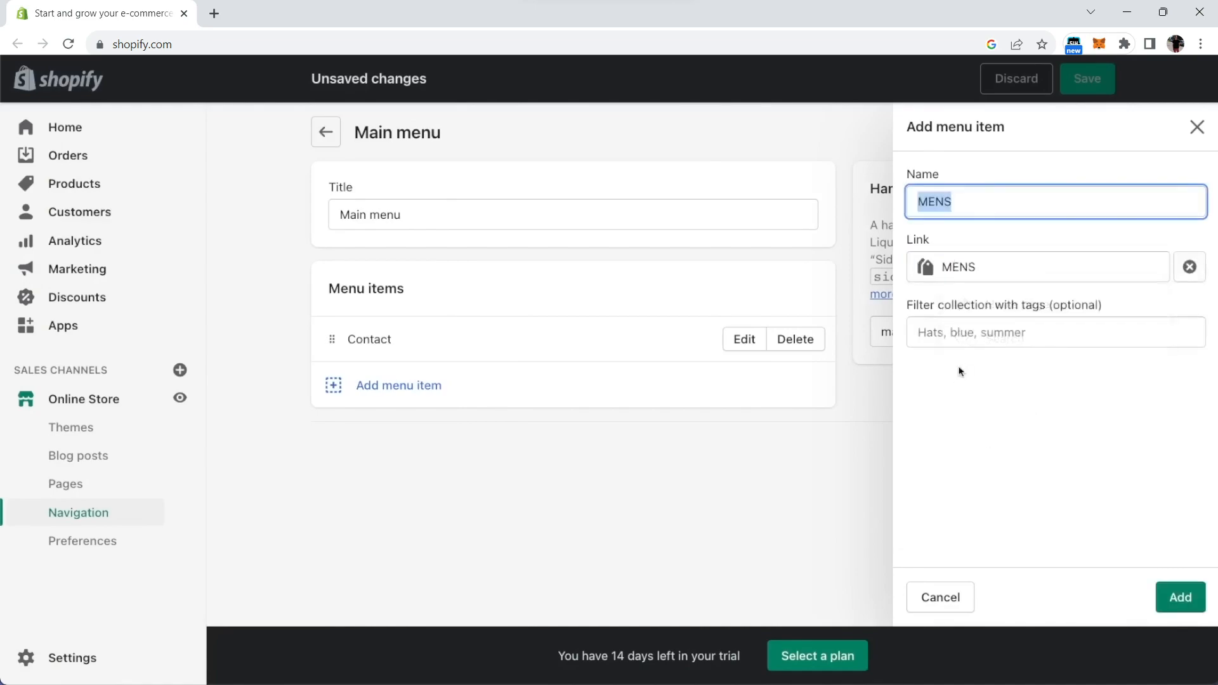
pyautogui.click(1181, 597)
# - Add a Main menu item linking to the WOMENS collection and save the menu
pyautogui.click(397, 432)
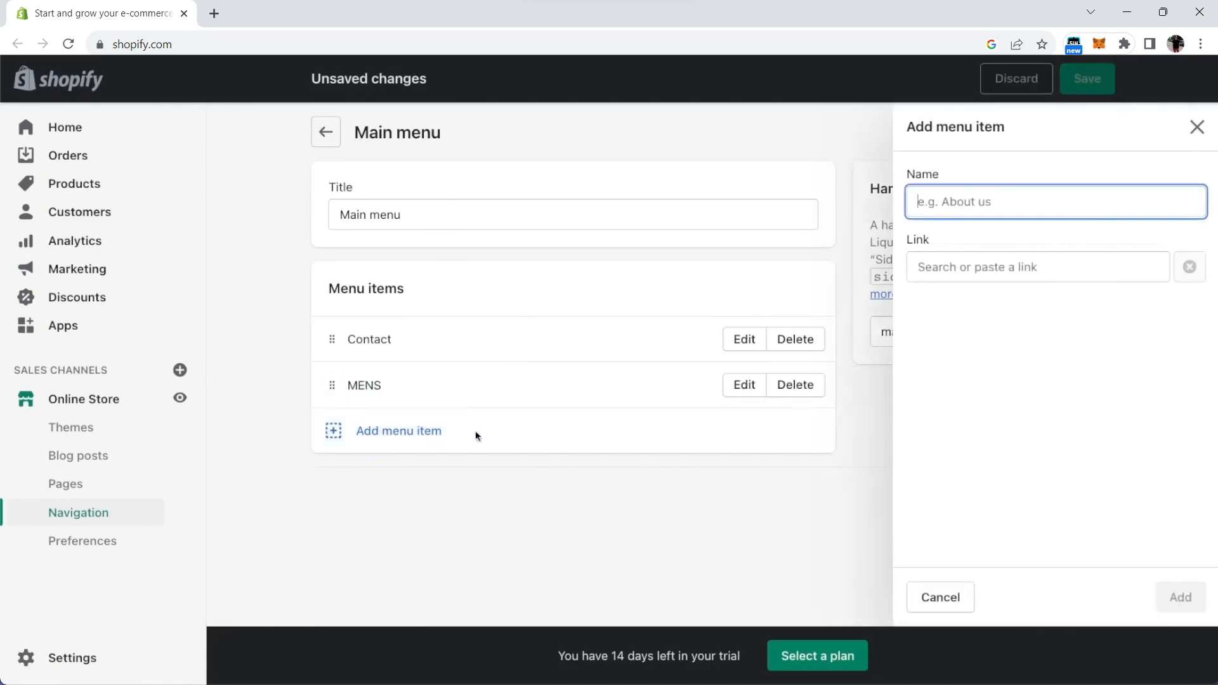
pyautogui.click(929, 267)
pyautogui.click(977, 371)
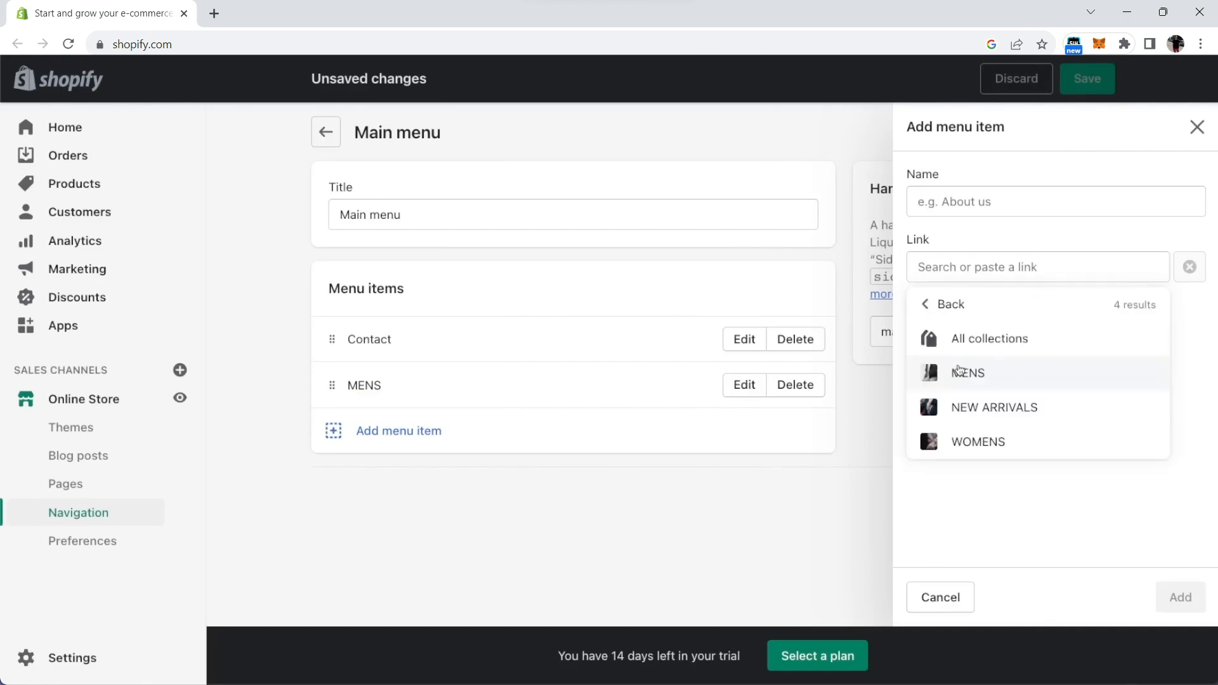
pyautogui.click(979, 438)
pyautogui.click(1180, 597)
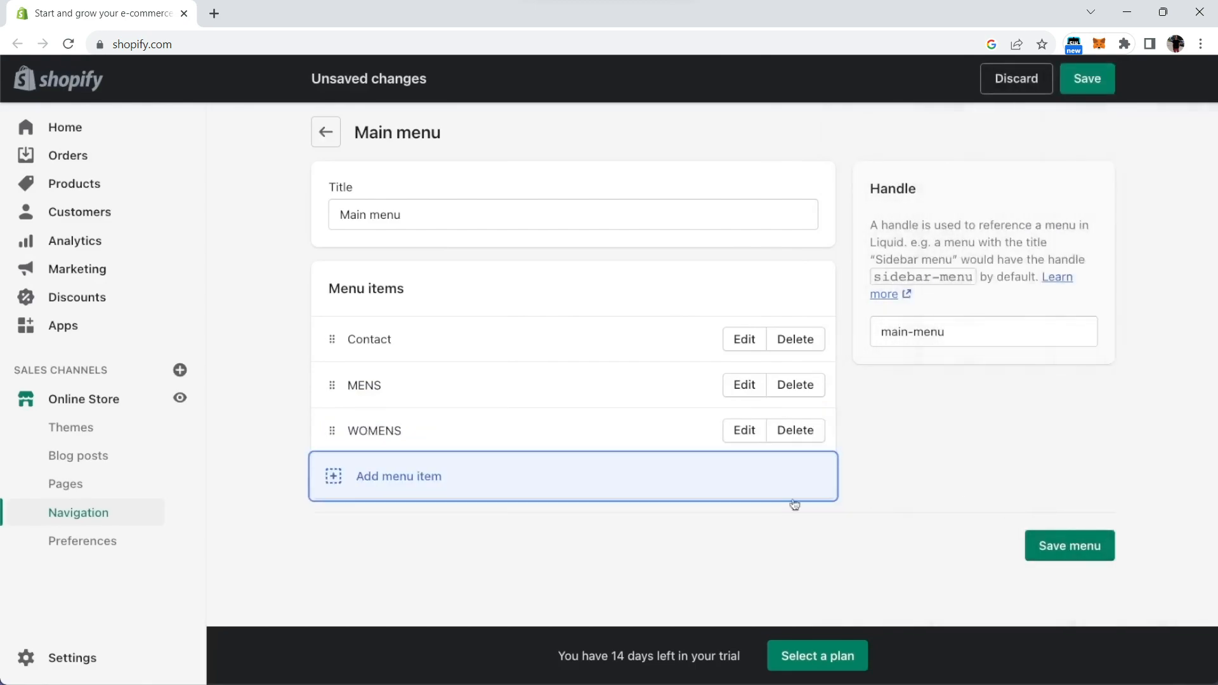
pyautogui.click(1044, 546)
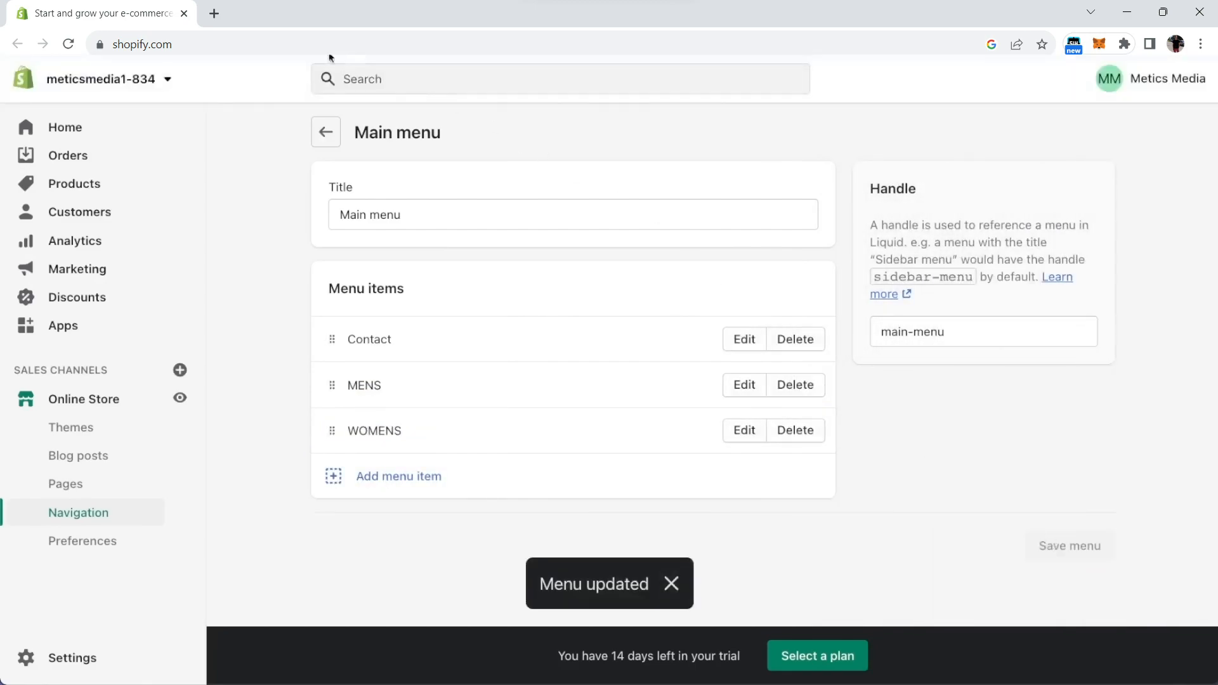
# - In the theme editor's theme settings, review the colors and set the headings font to Montserrat in the typography settings
pyautogui.click(1176, 87)
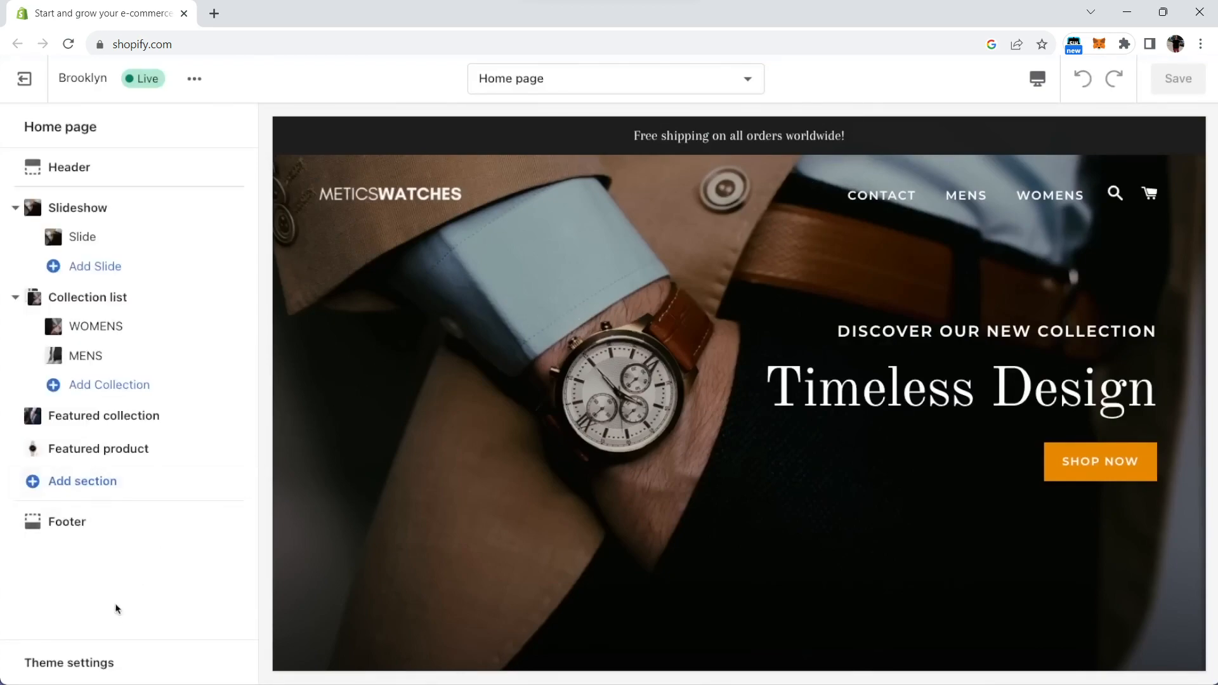
pyautogui.click(105, 660)
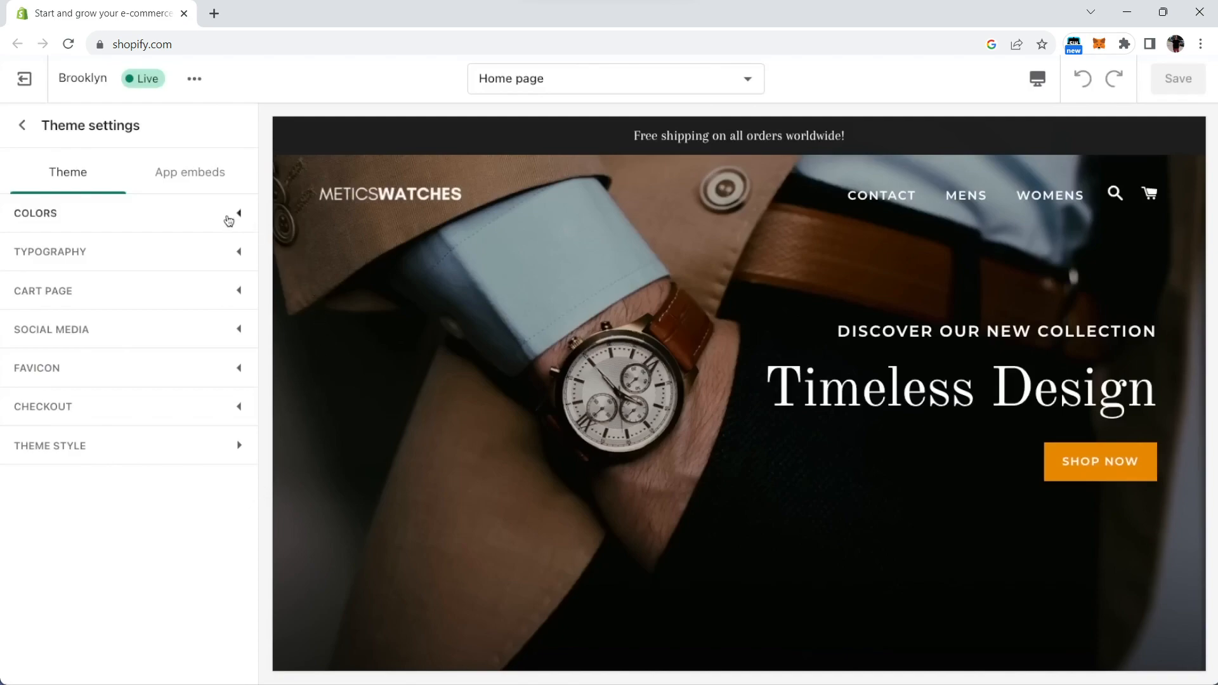
pyautogui.click(230, 219)
pyautogui.scroll(-1, 209, 361)
pyautogui.scroll(-8, 209, 377)
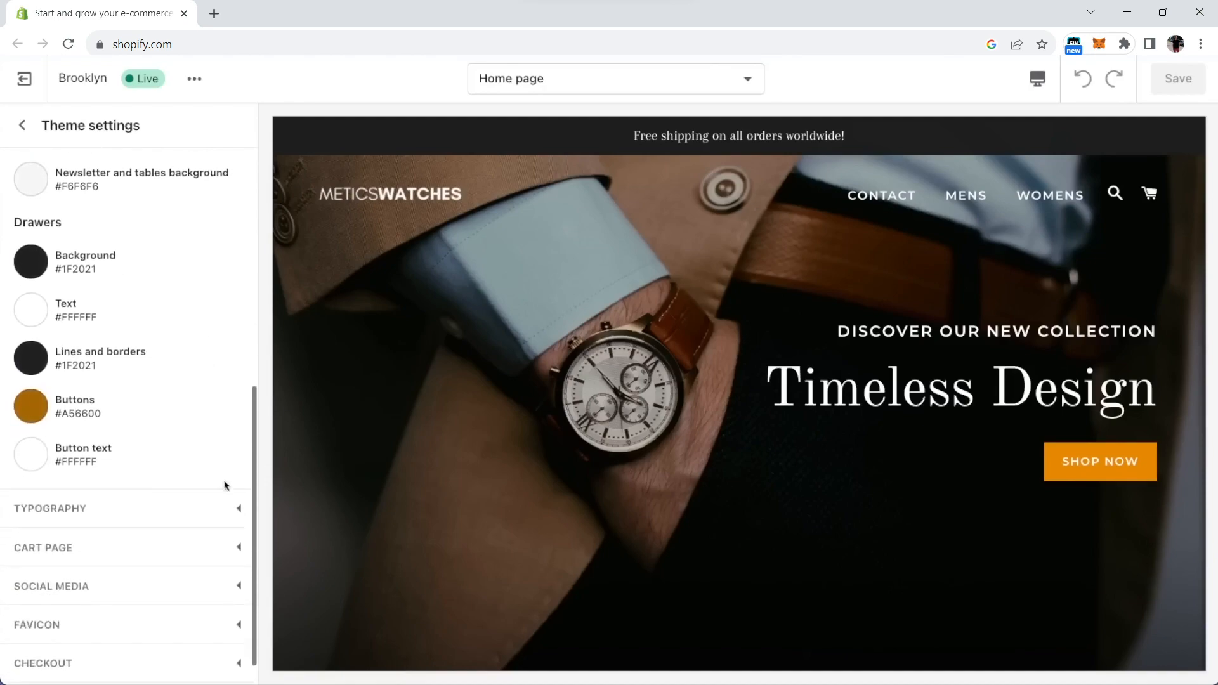
pyautogui.click(240, 508)
pyautogui.click(195, 413)
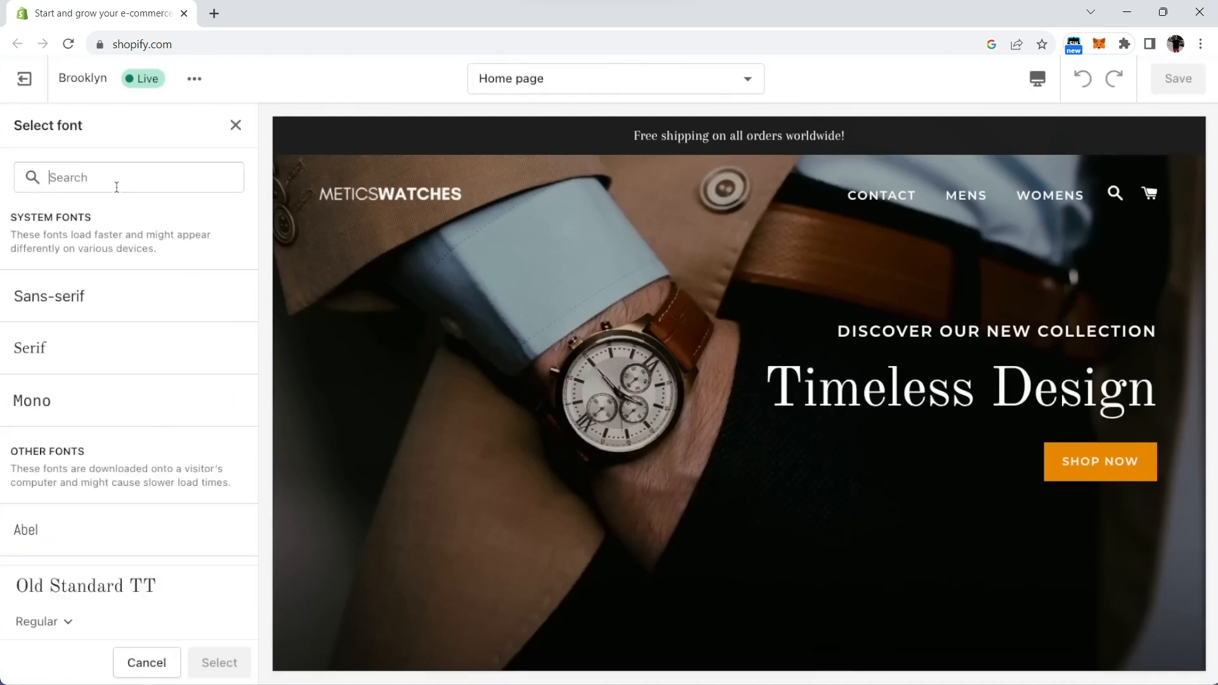
pyautogui.write('mont')
pyautogui.click(121, 299)
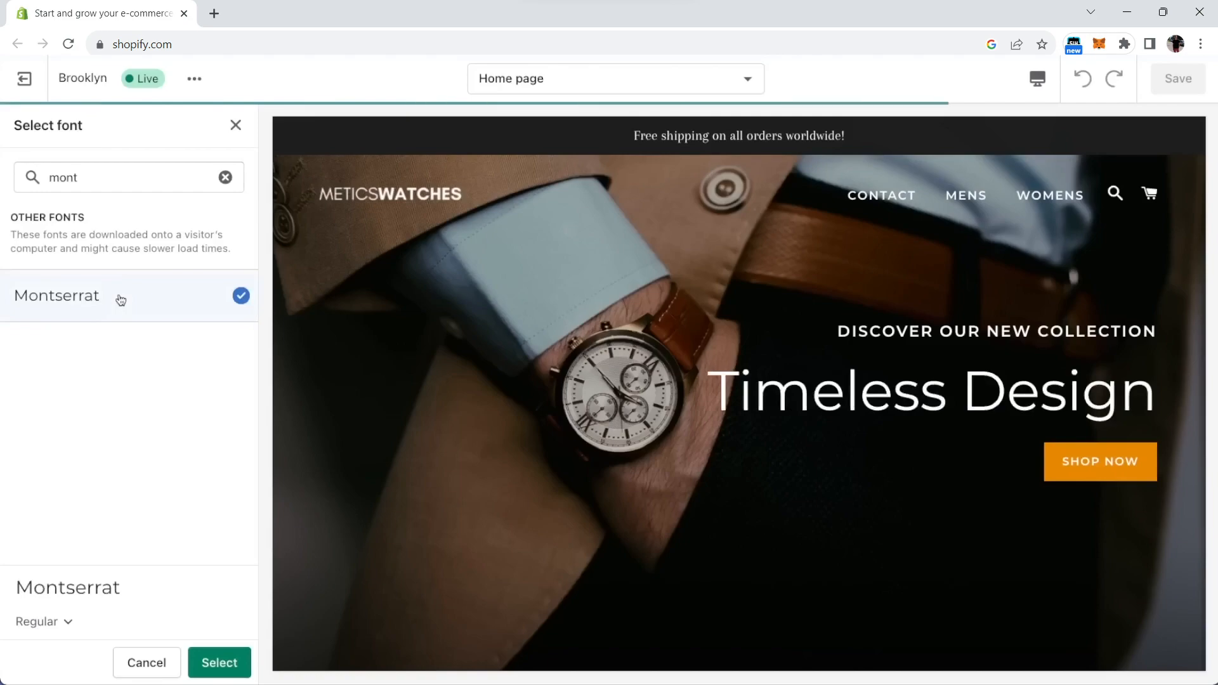
pyautogui.press('Return')
# - Set the theme's favicon to the image of a white M on a black background
pyautogui.click(207, 364)
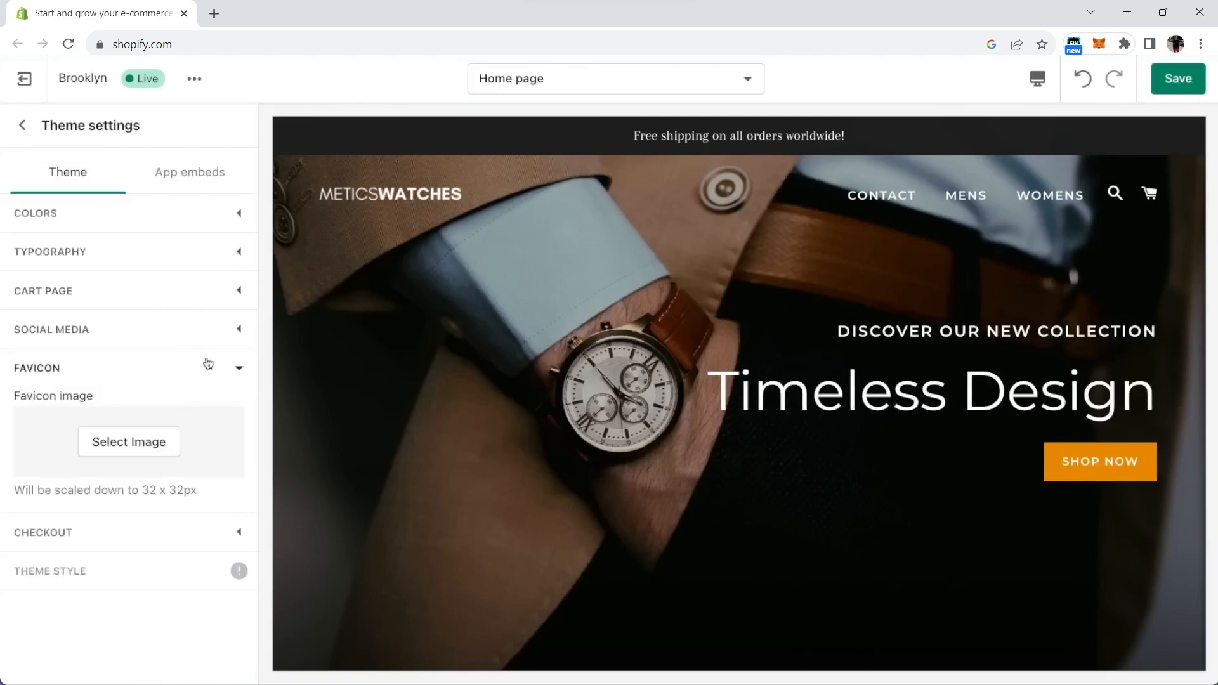
pyautogui.click(164, 438)
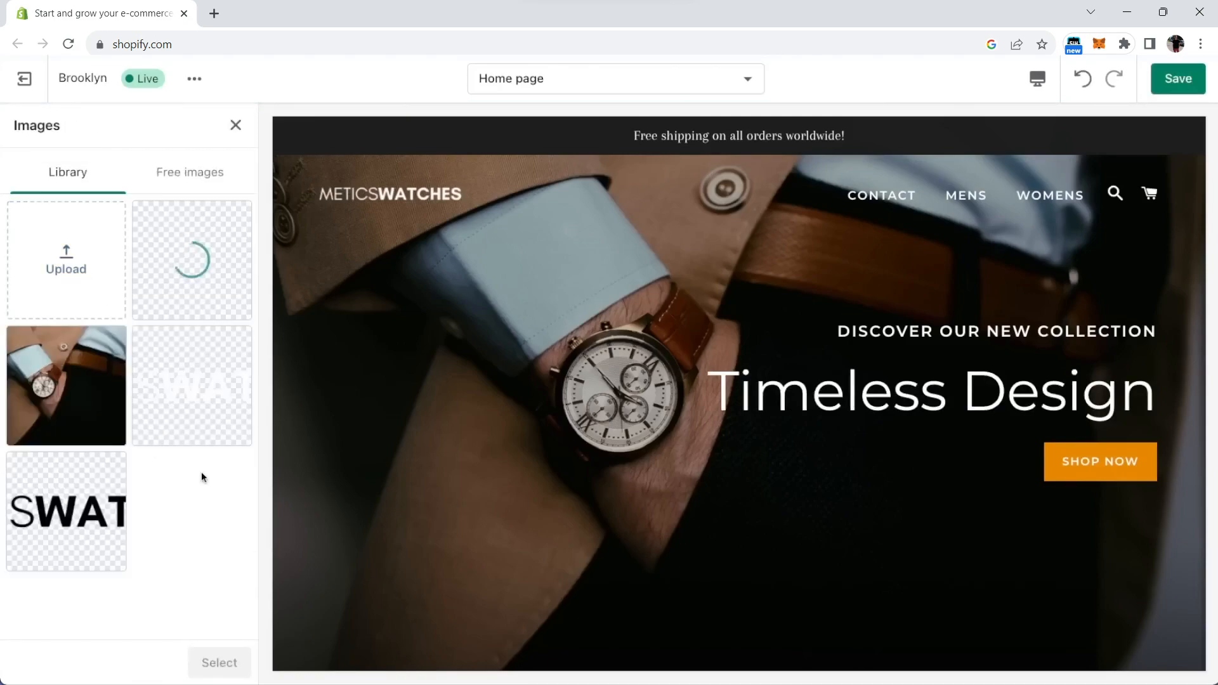
pyautogui.click(219, 653)
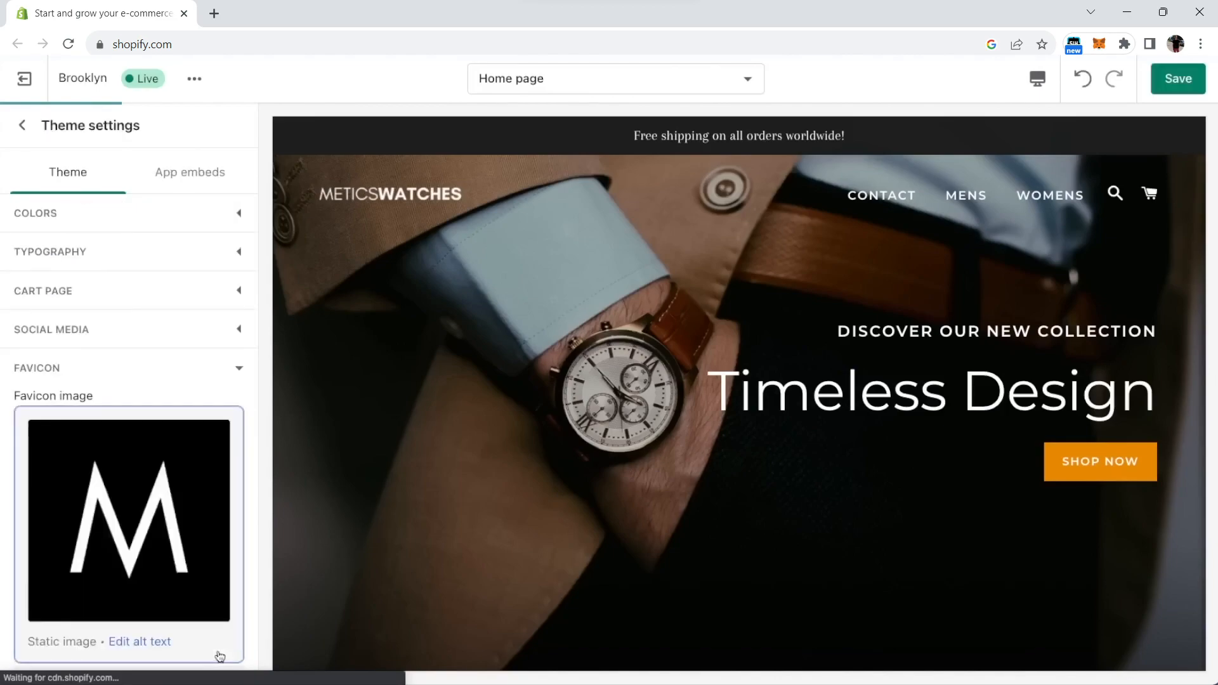
pyautogui.click(218, 374)
# - Use the black METICSWATCHES logo as the checkout's custom logo image and save the theme changes
pyautogui.click(210, 410)
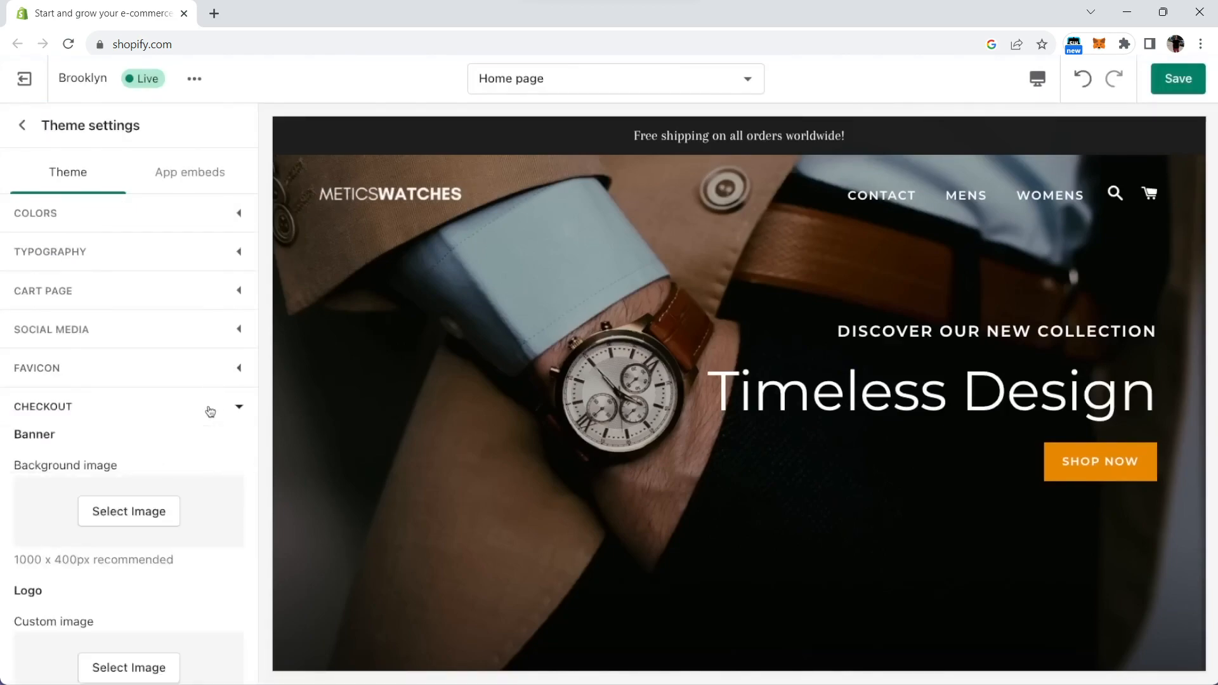
pyautogui.scroll(-4, 190, 456)
pyautogui.click(145, 455)
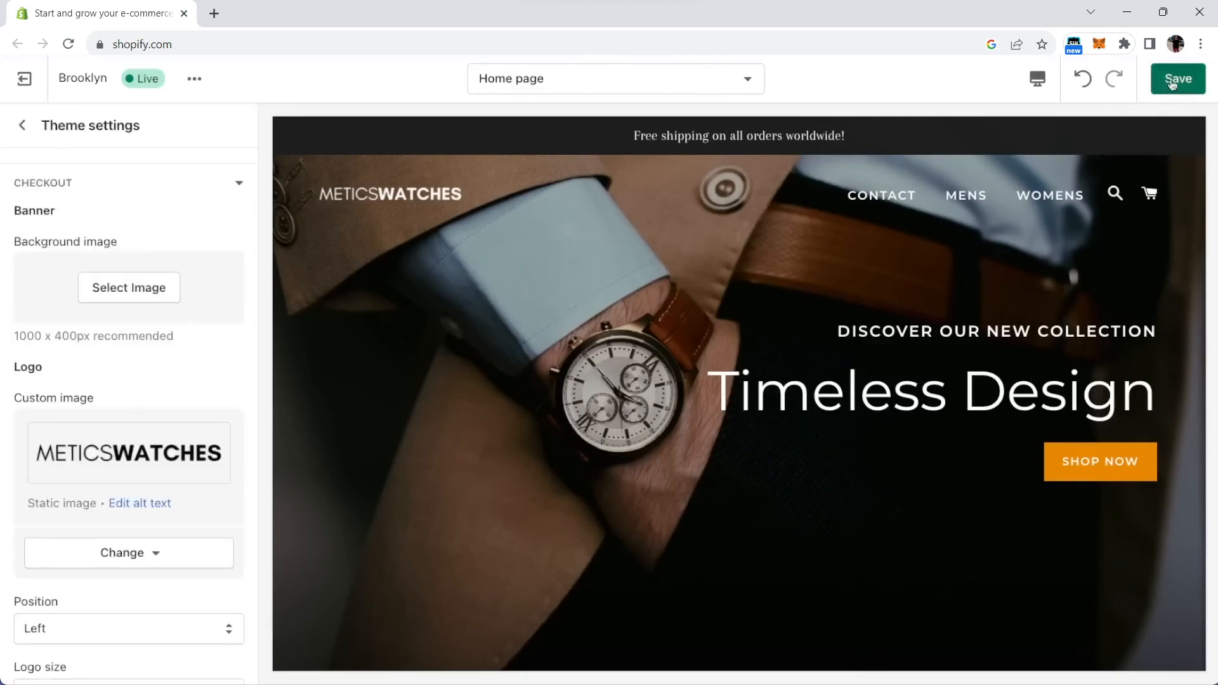
pyautogui.click(1172, 84)
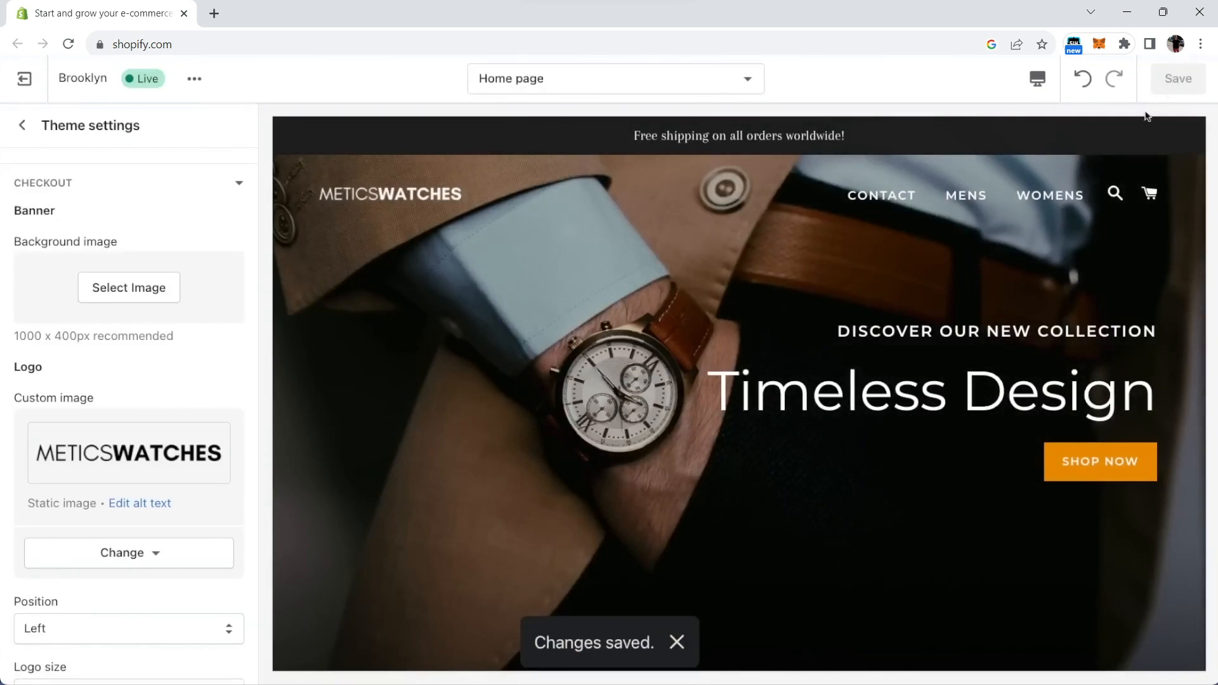
# - Preview the home page in the mobile view, examining its layout down through the product sections
pyautogui.click(1038, 80)
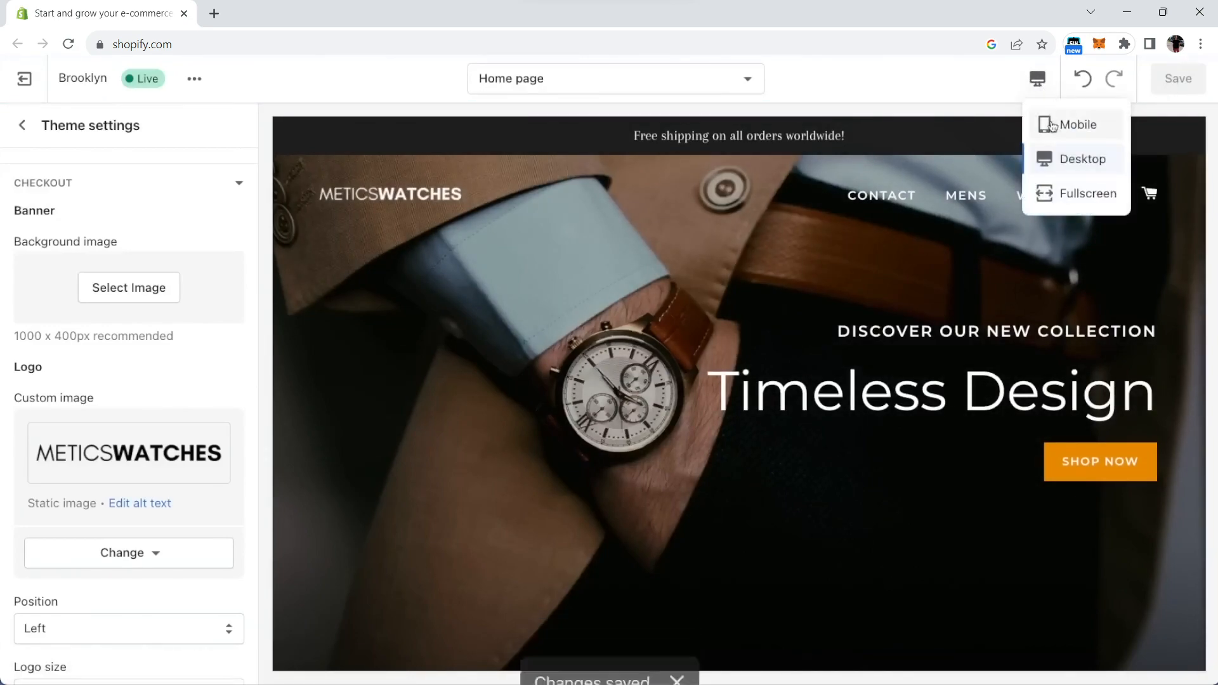
pyautogui.click(1078, 124)
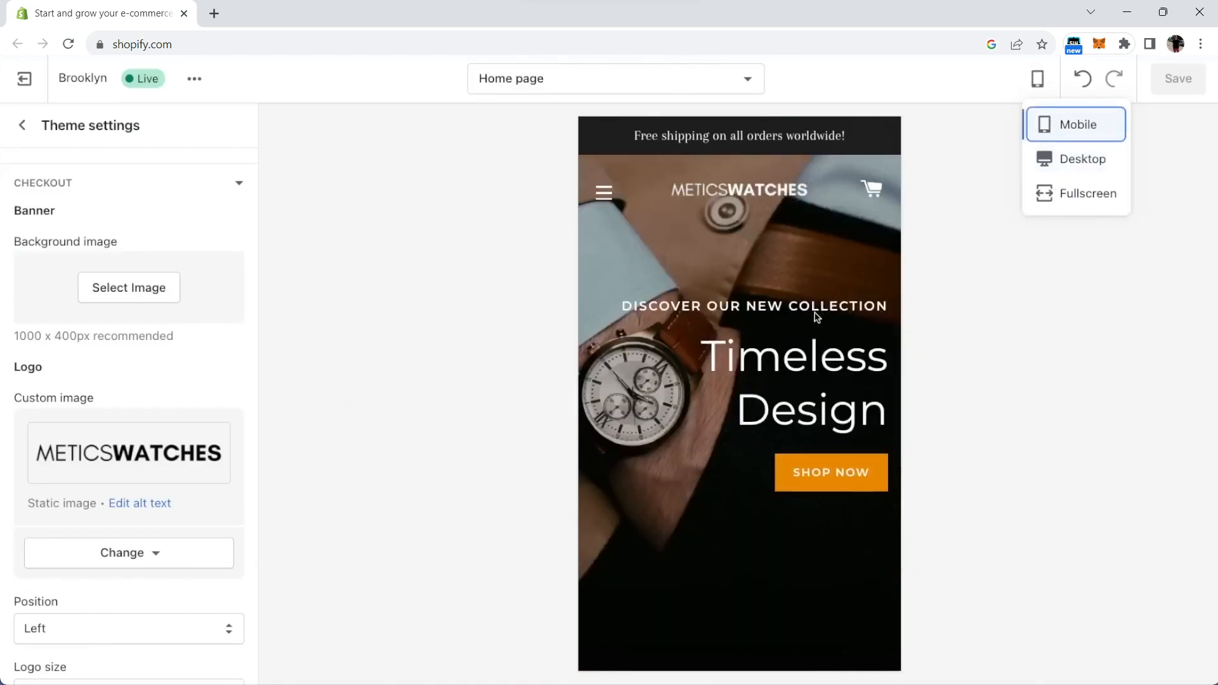
pyautogui.scroll(-10, 817, 317)
pyautogui.scroll(-8, 817, 318)
pyautogui.scroll(-8, 817, 318)
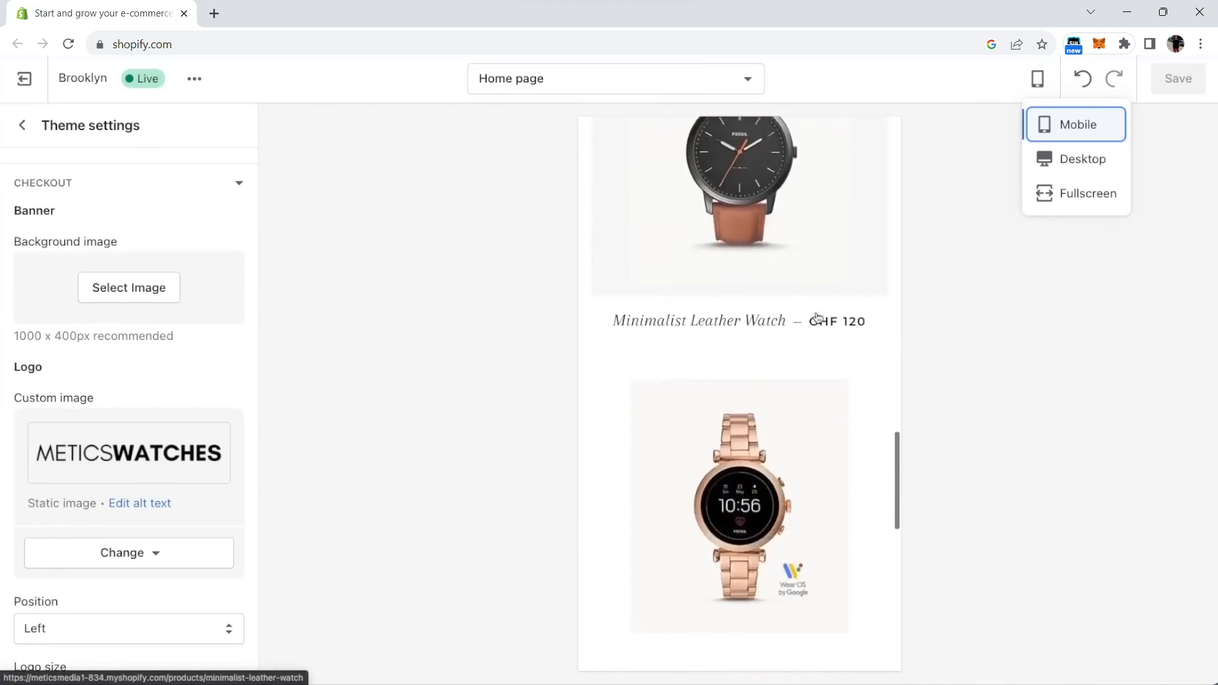
# - Return to the desktop preview and examine the Classic Leather Watch product page
pyautogui.click(1083, 159)
pyautogui.click(707, 90)
pyautogui.click(630, 231)
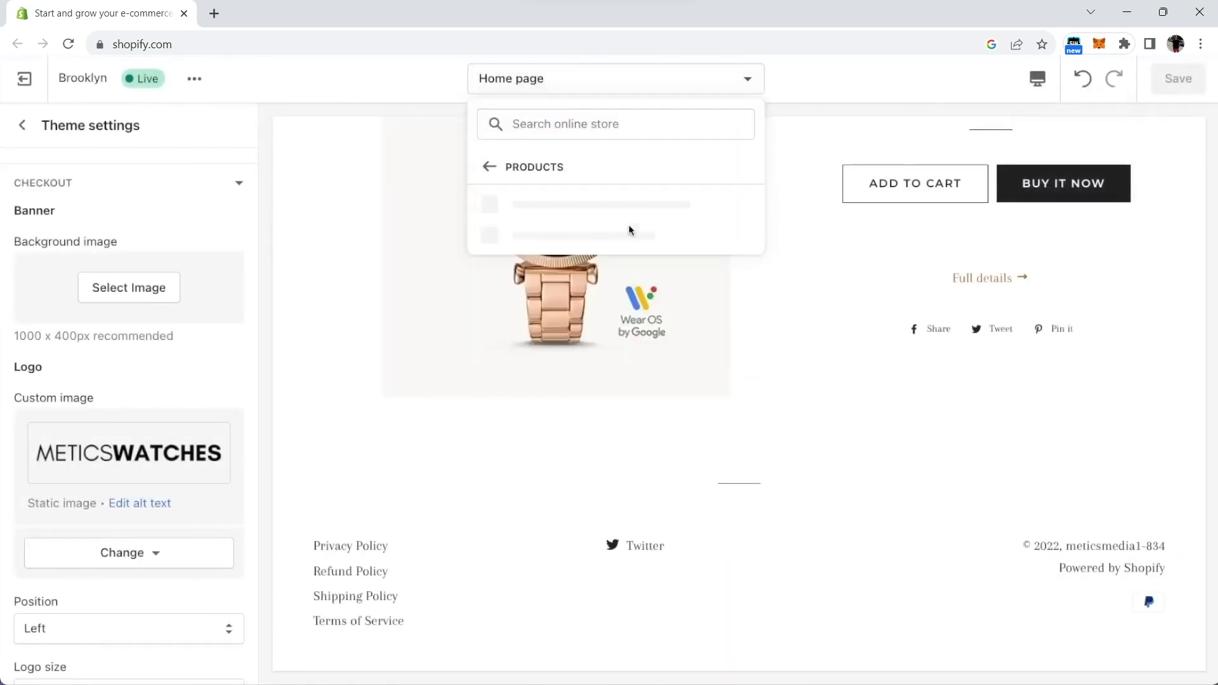
pyautogui.click(598, 202)
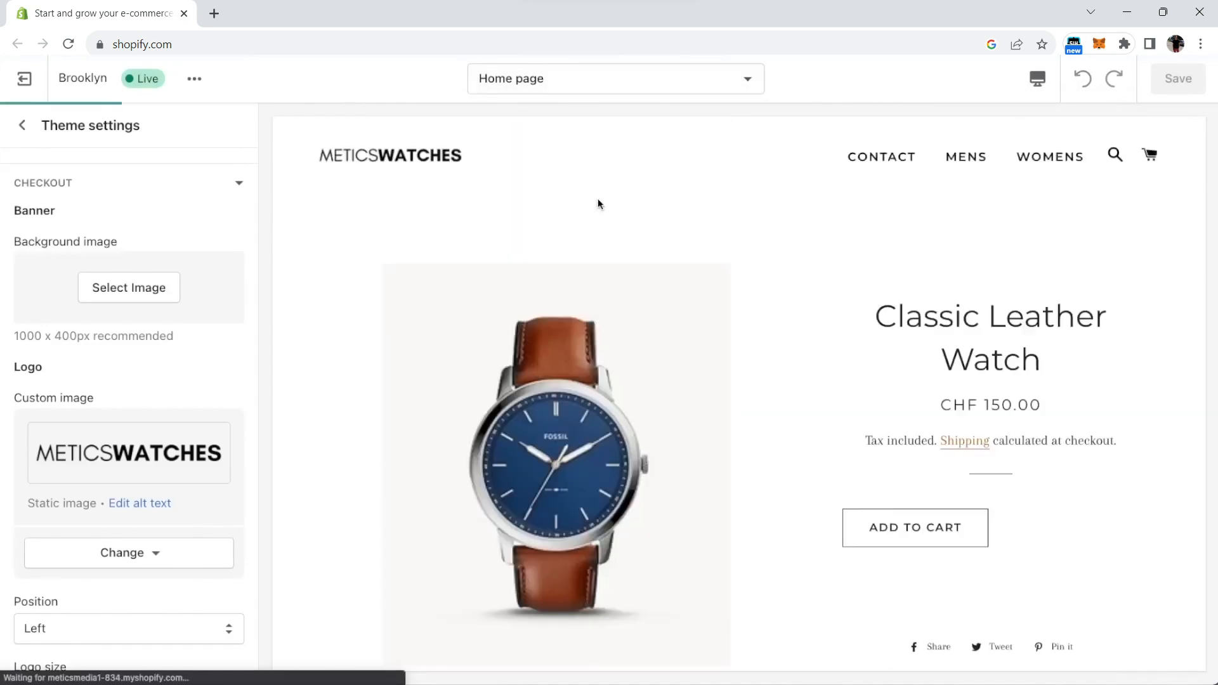
pyautogui.click(656, 89)
pyautogui.scroll(-3, 702, 314)
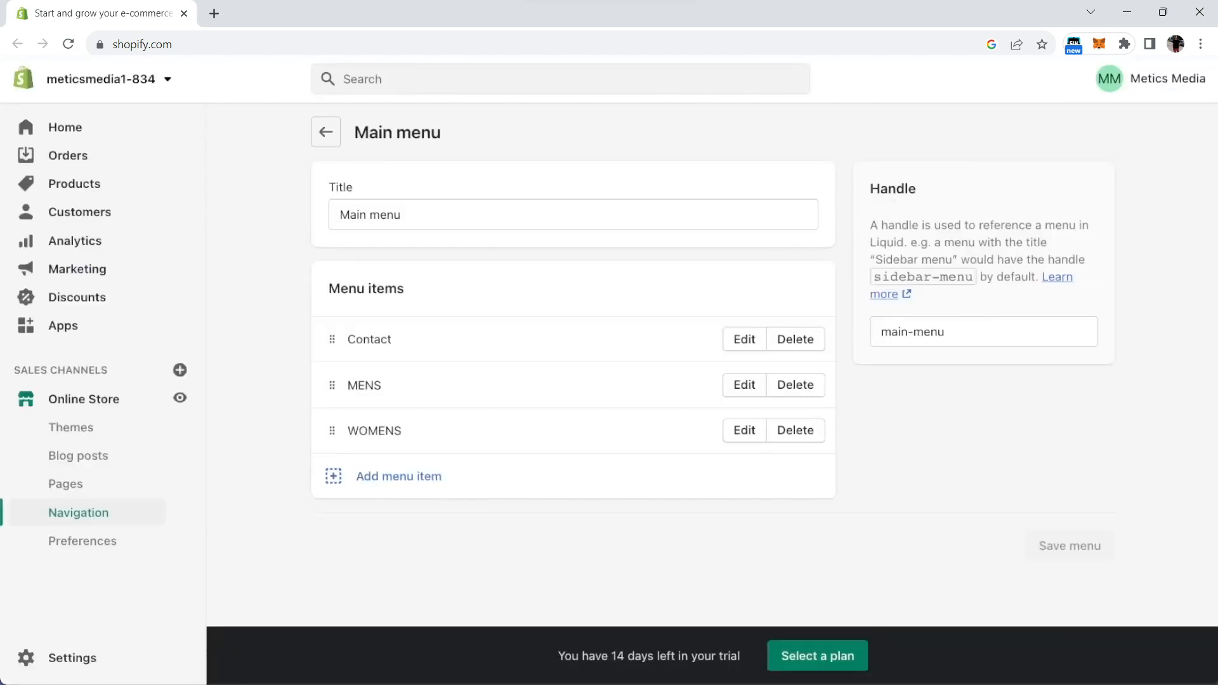
# - In the online store preferences, set the homepage title "Metics Watches" and meta description "We make the best watches in the world!", and save
pyautogui.click(109, 403)
pyautogui.click(114, 540)
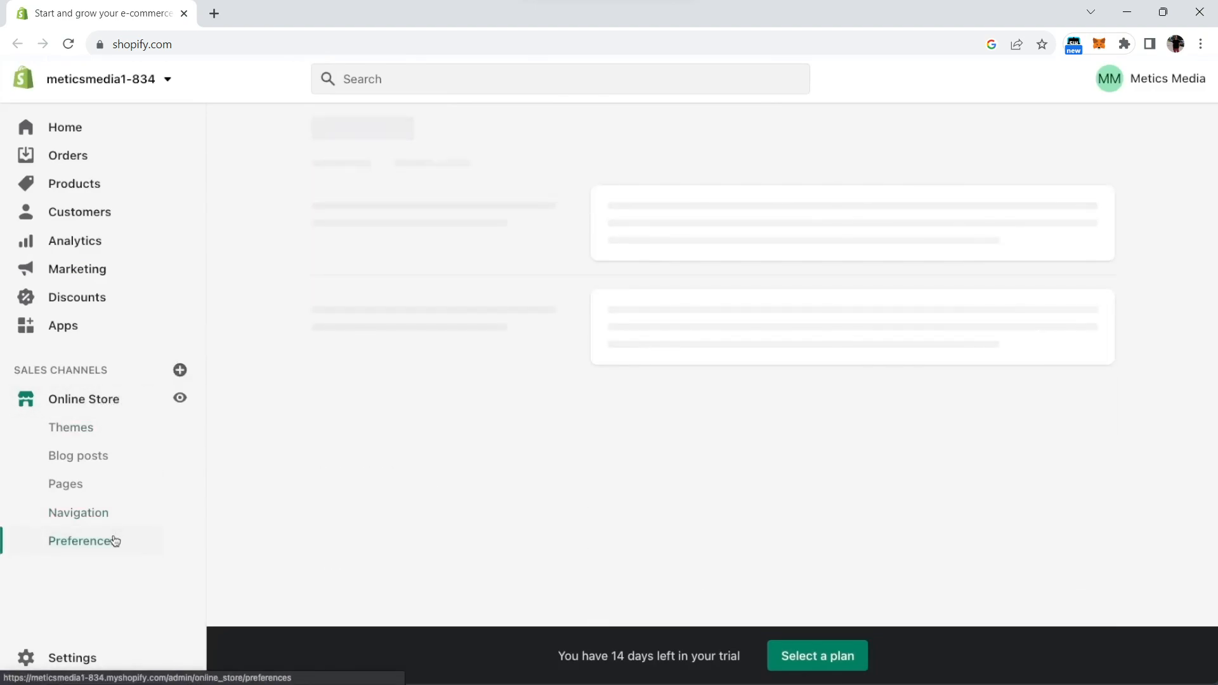
pyautogui.click(653, 209)
pyautogui.write('Metics Watches')
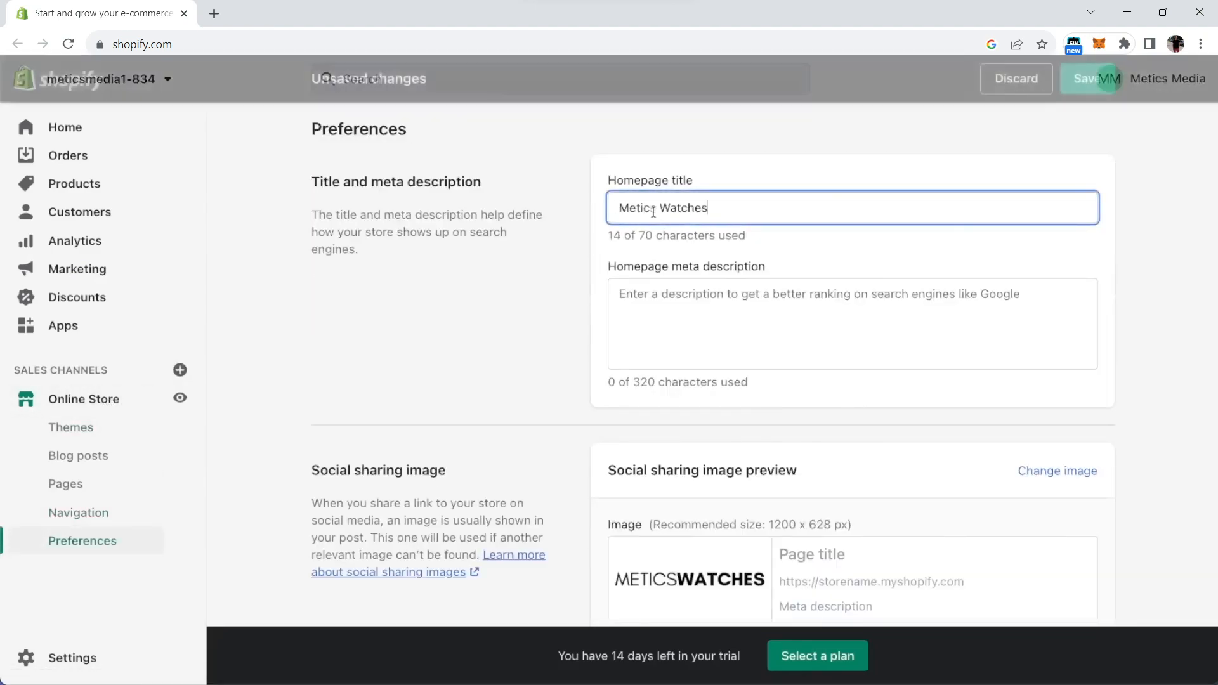
pyautogui.click(644, 296)
pyautogui.write('We make the best watches in the world!')
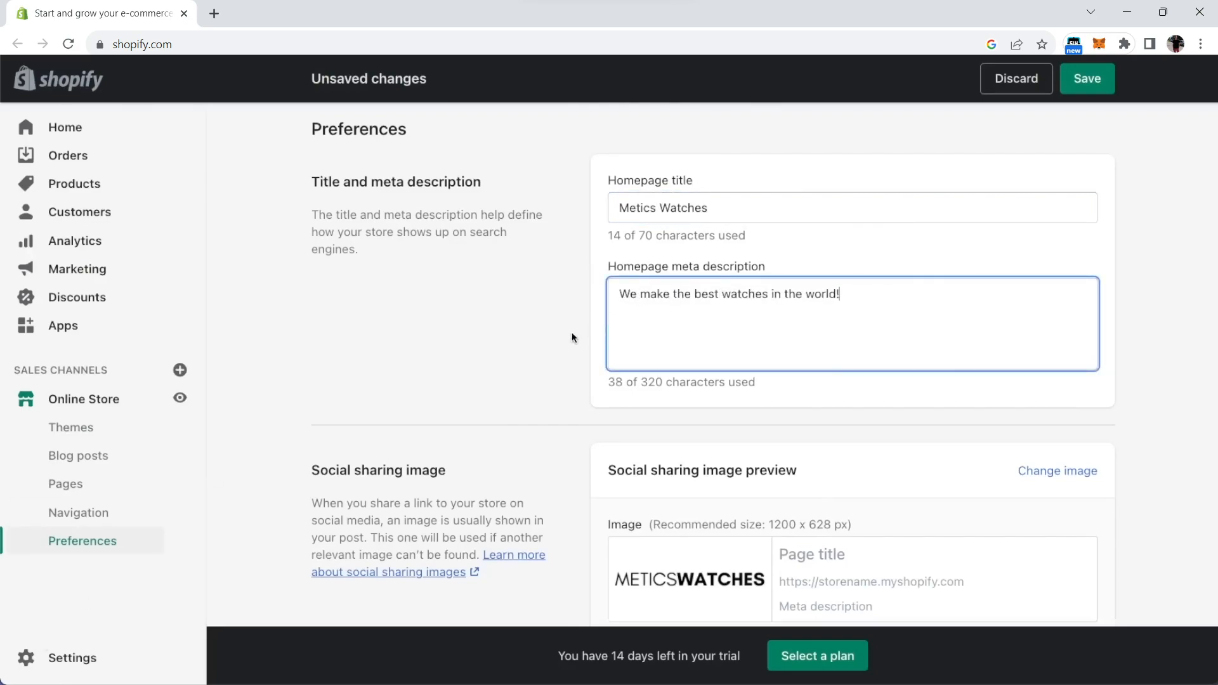
pyautogui.scroll(-10, 572, 335)
pyautogui.scroll(-8, 572, 337)
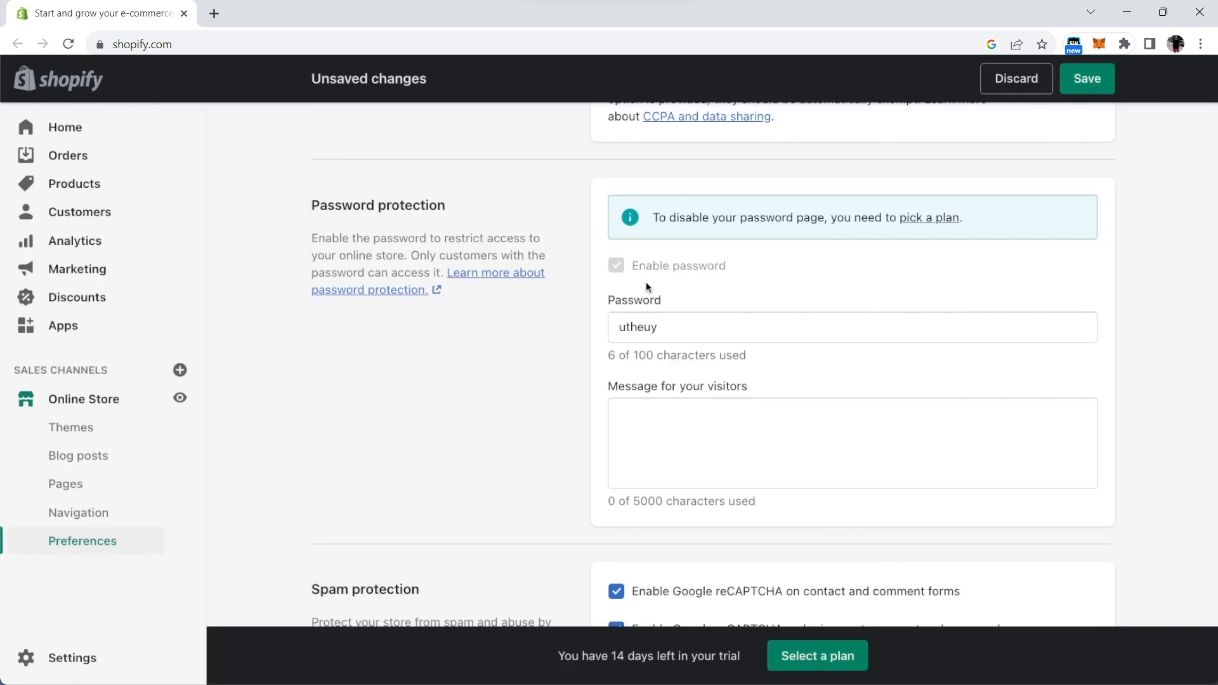
pyautogui.click(1087, 79)
# - From the password protection notice, choose the Basic Shopify plan with monthly billing
pyautogui.click(905, 217)
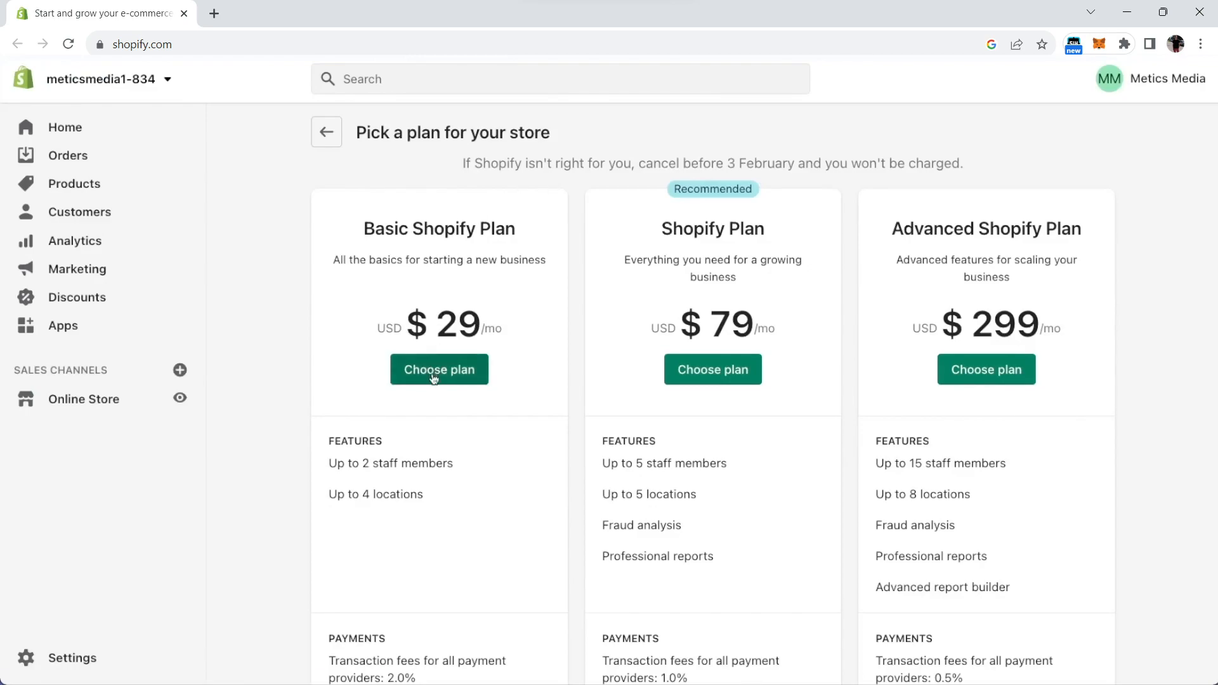
pyautogui.click(435, 376)
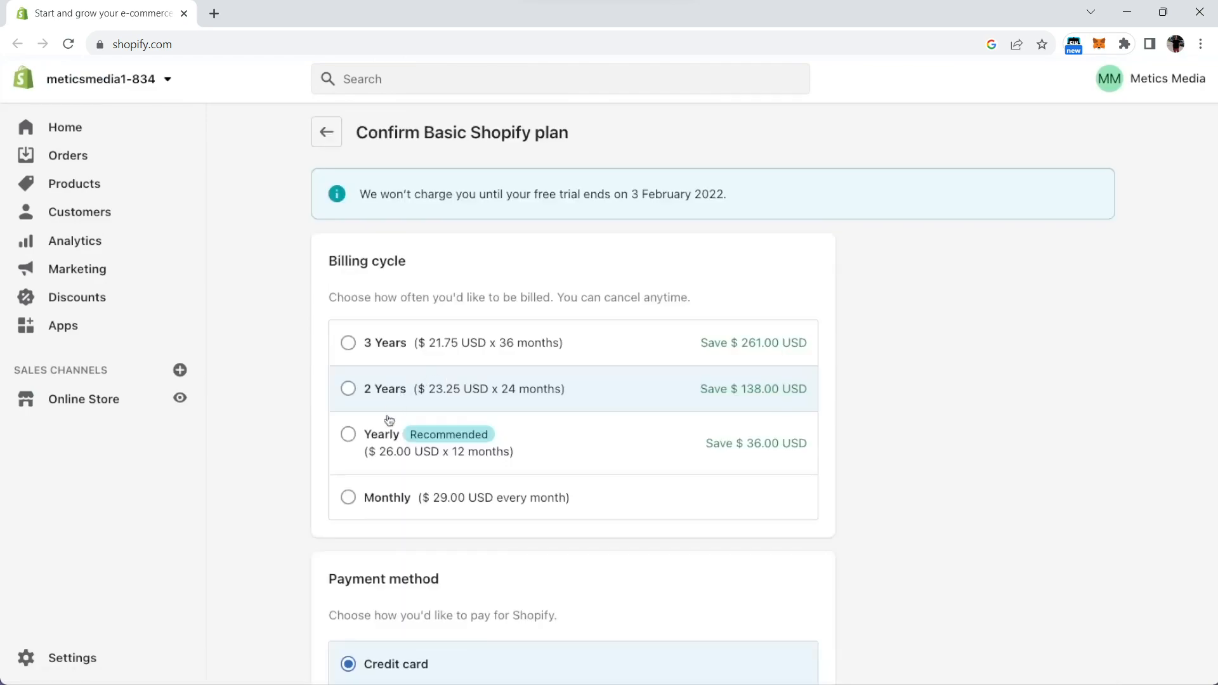
pyautogui.click(357, 495)
pyautogui.scroll(-2, 355, 495)
pyautogui.scroll(-4, 356, 491)
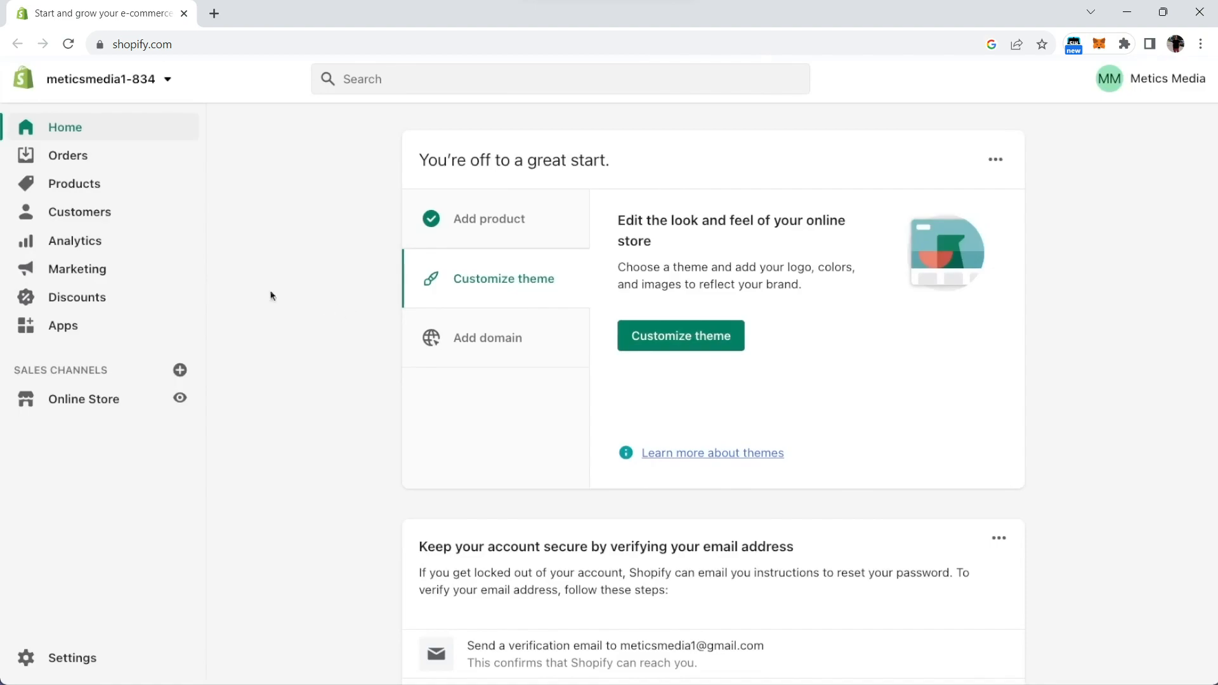
# - Disable the online store's password protection in the preferences, save, and dismiss the launch dialog
pyautogui.click(85, 398)
pyautogui.click(95, 540)
pyautogui.scroll(-15, 313, 419)
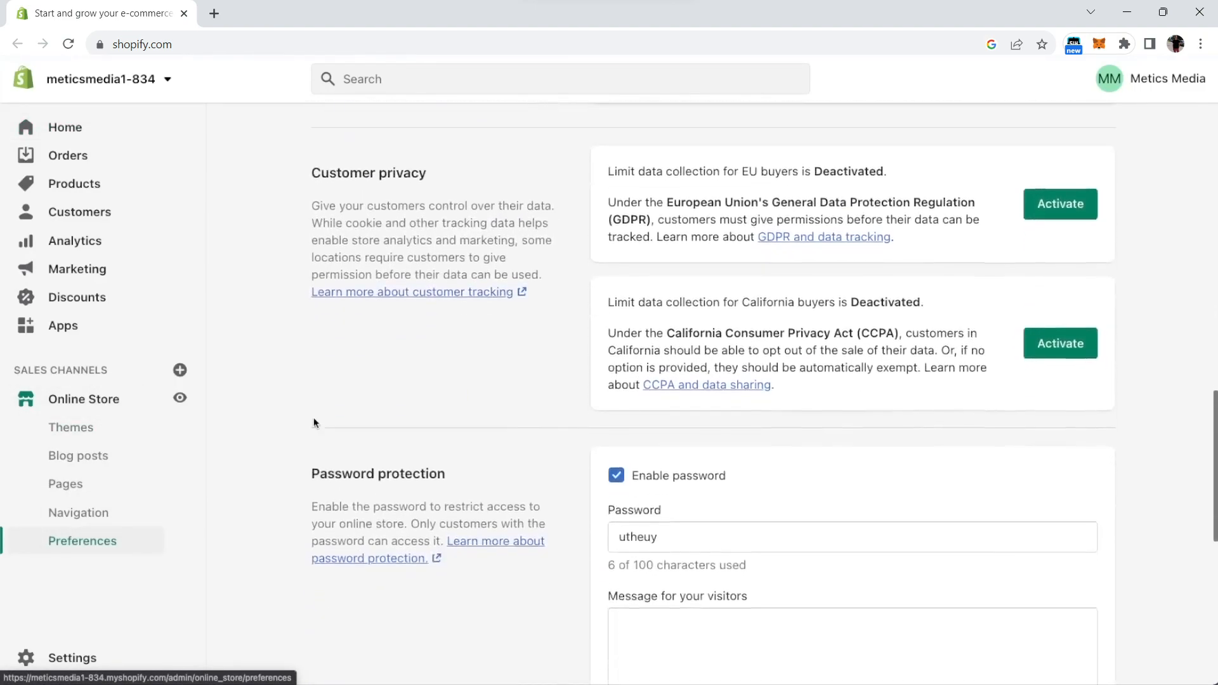
pyautogui.scroll(-4, 314, 422)
pyautogui.click(616, 261)
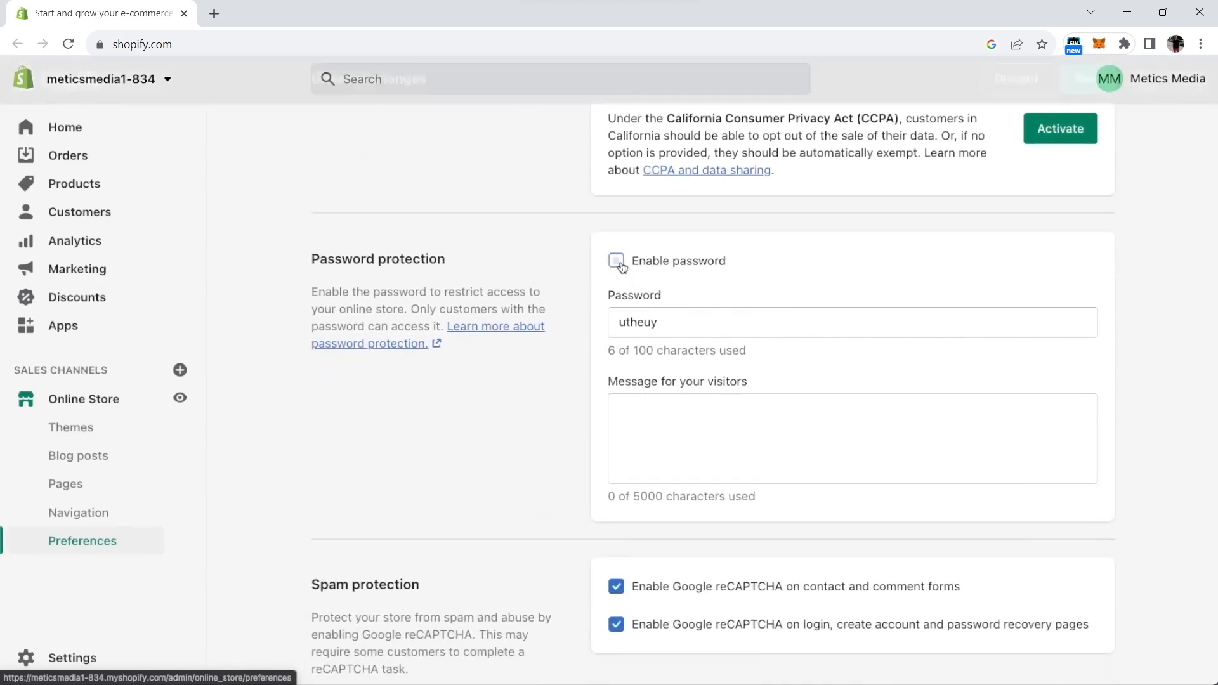
pyautogui.click(1068, 84)
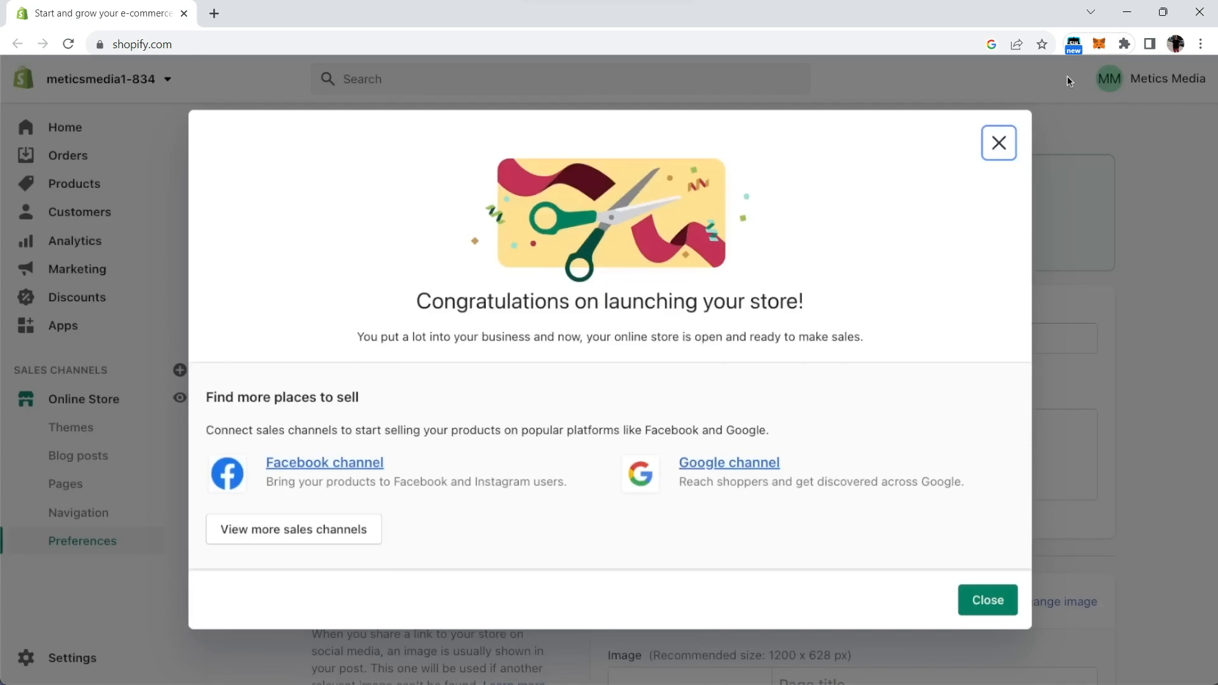
pyautogui.click(999, 143)
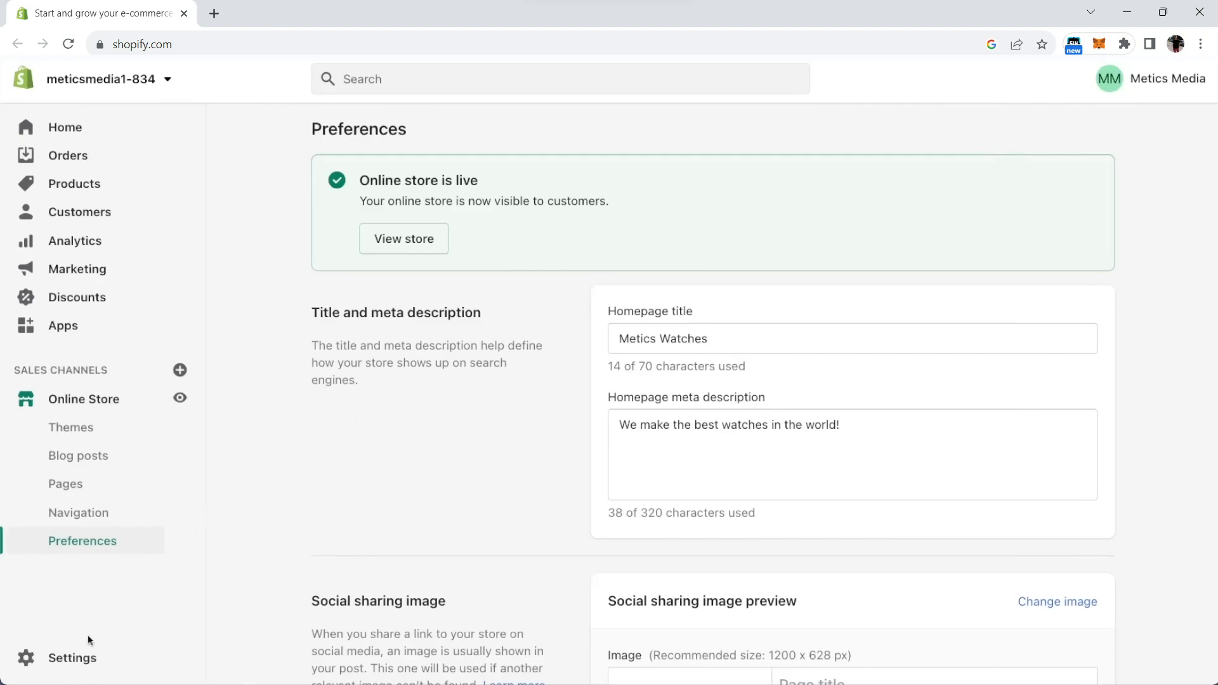
# - In the store details settings, set the store name to "Metics Watches" and the legal company name to "Metics Watches LLC", and save
pyautogui.click(77, 658)
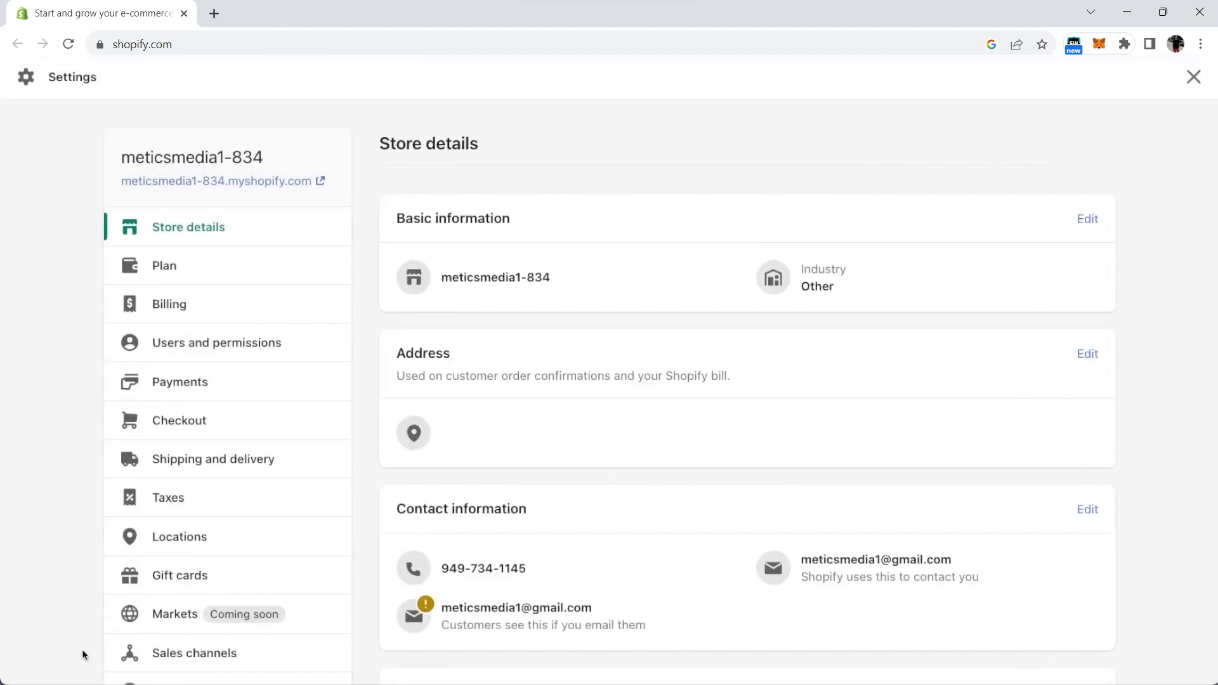
pyautogui.click(1099, 227)
pyautogui.moveTo(516, 293); pyautogui.dragTo(394, 299)
pyautogui.write('Metics Watches')
pyautogui.click(497, 362)
pyautogui.write('Metics Watches LLC')
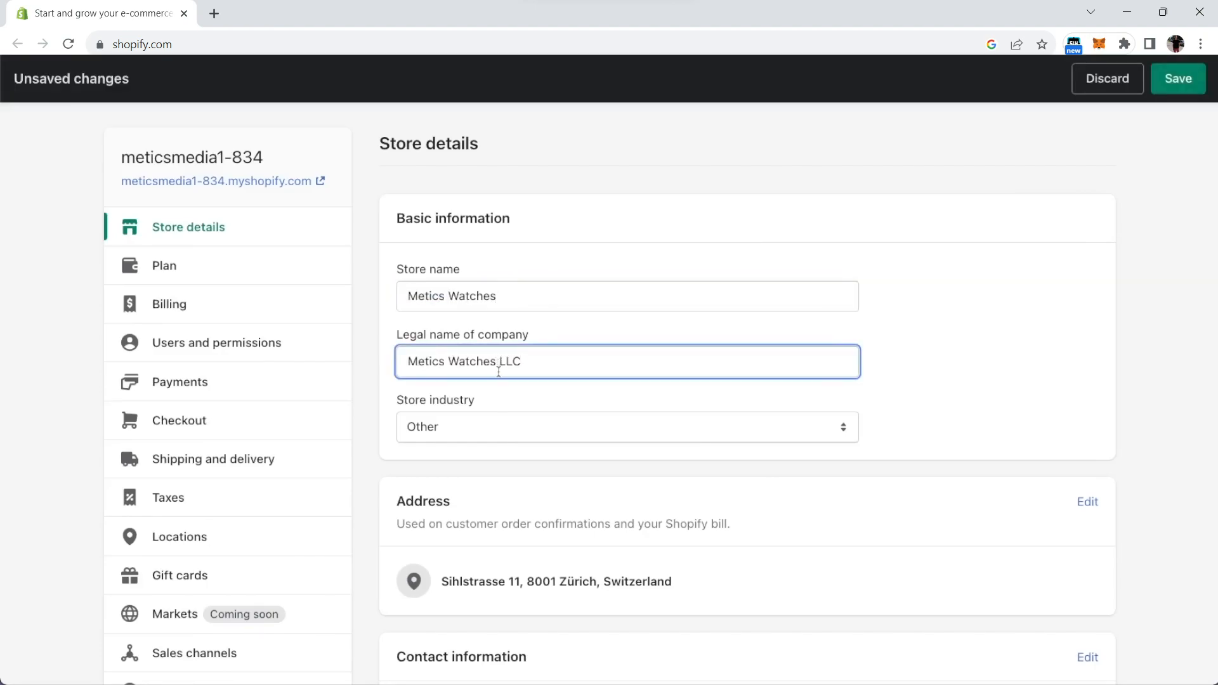
pyautogui.scroll(-7, 501, 368)
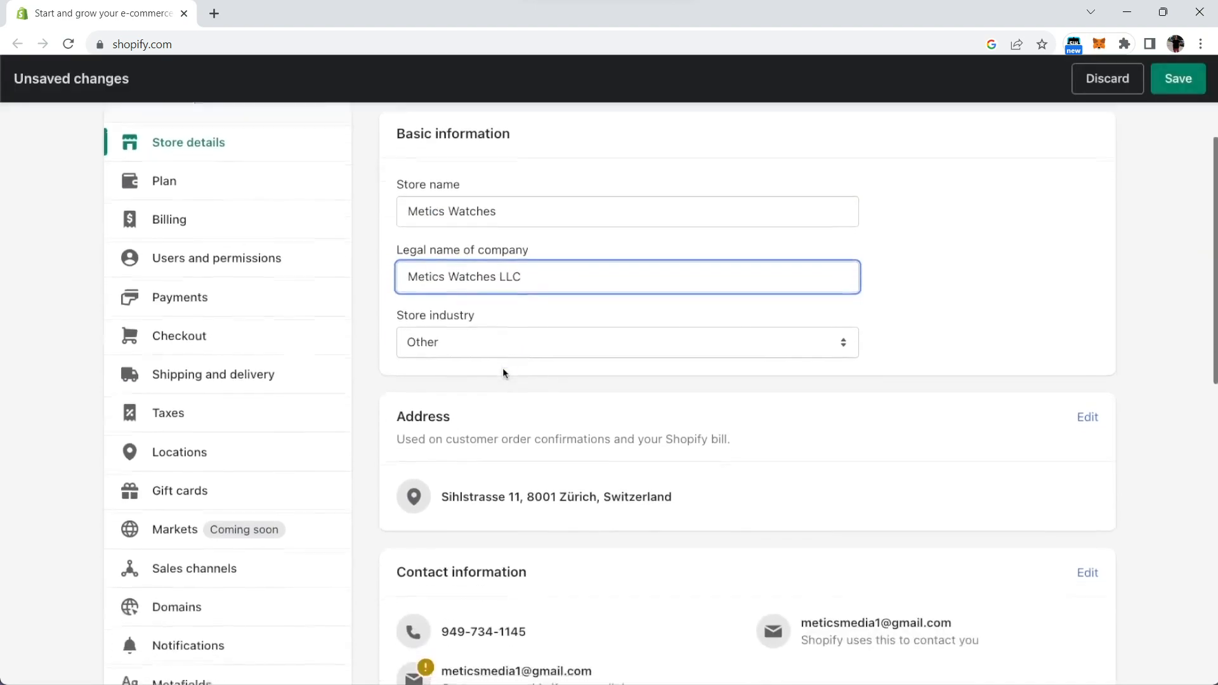
pyautogui.scroll(-4, 503, 368)
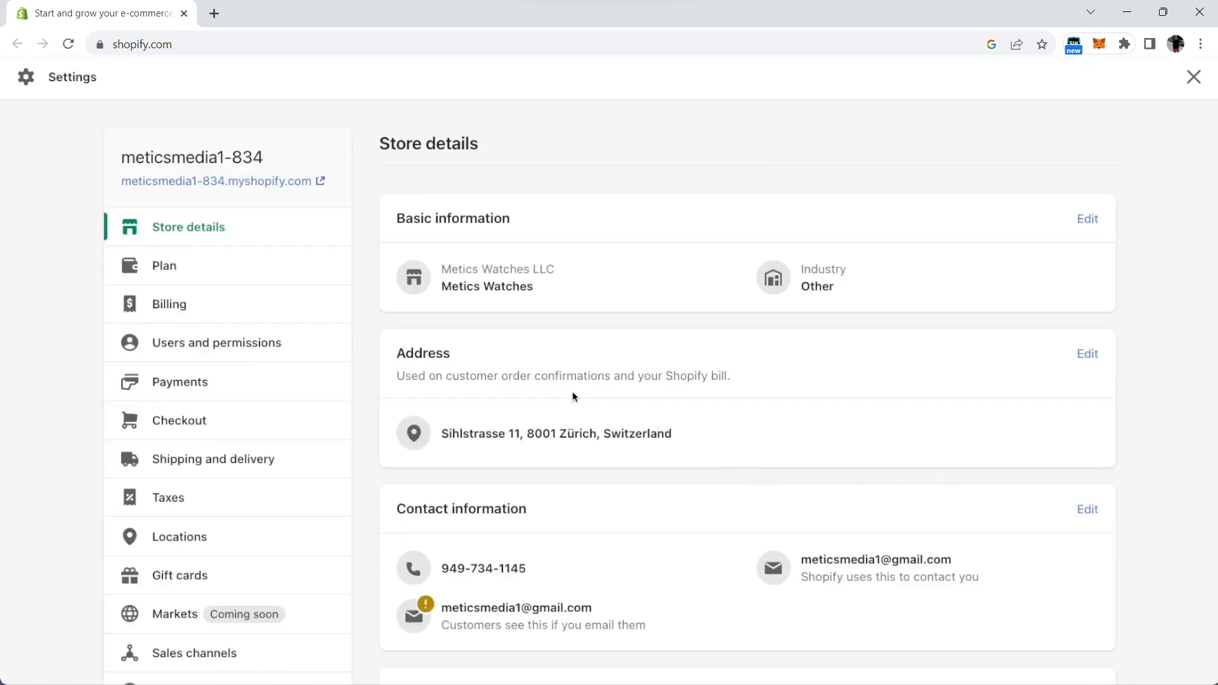
# - Open the payment settings and review the Shopify Payments, PayPal, alternative and manual payment options
pyautogui.click(273, 393)
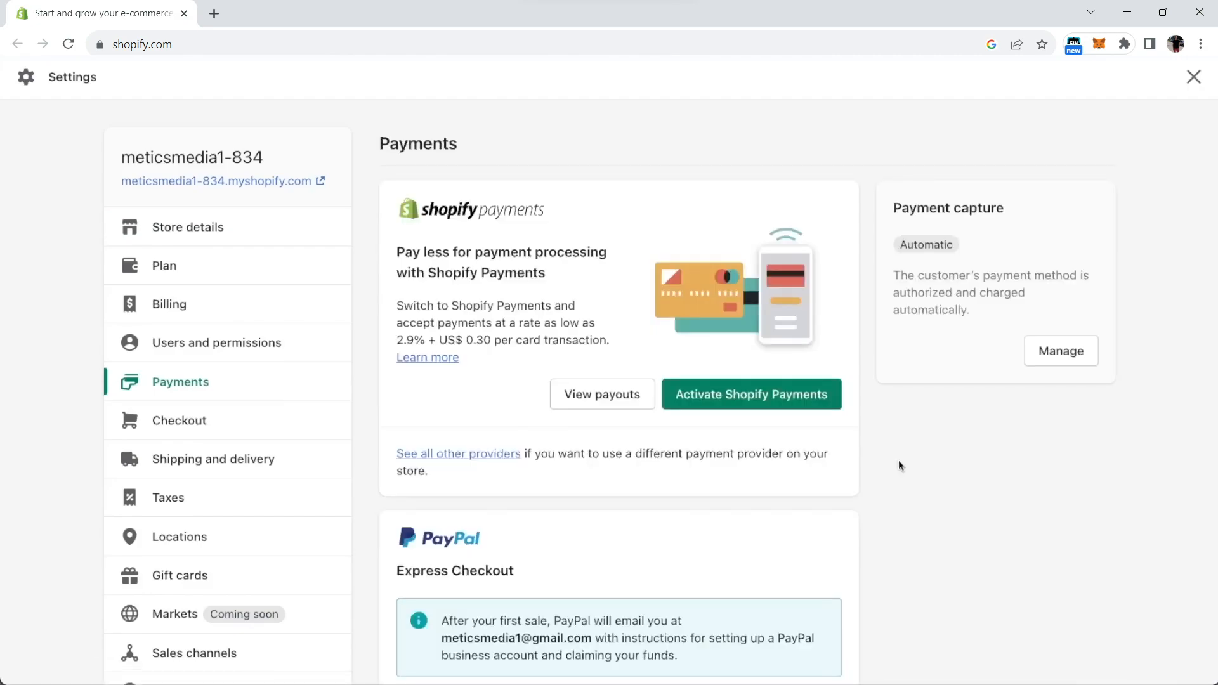
pyautogui.click(818, 395)
pyautogui.scroll(-3, 819, 398)
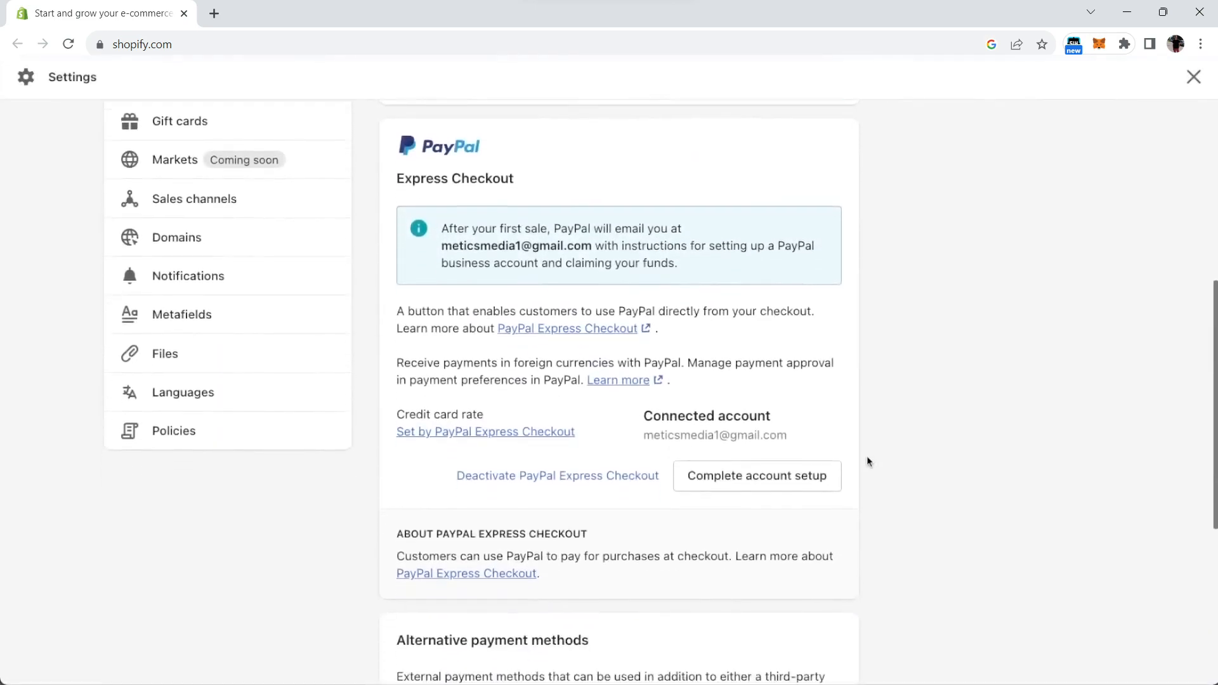
pyautogui.scroll(-3, 867, 456)
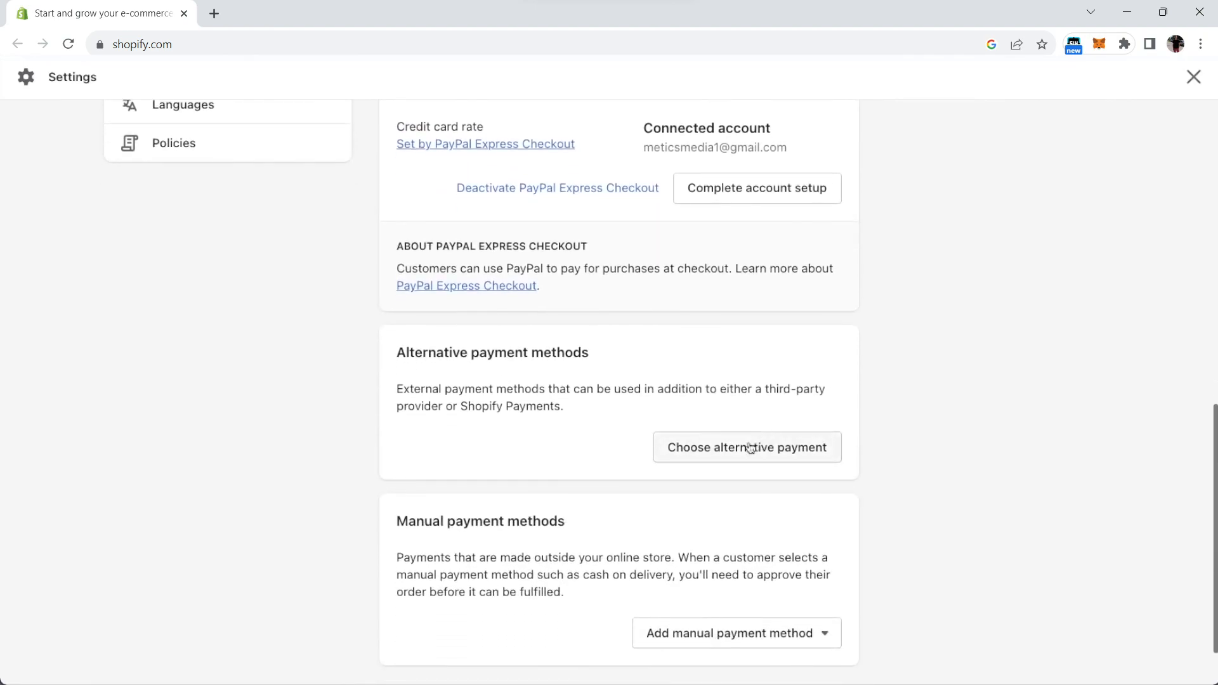
# - Look through the list of alternative payment providers in the payment settings
pyautogui.click(749, 447)
pyautogui.scroll(-3, 749, 450)
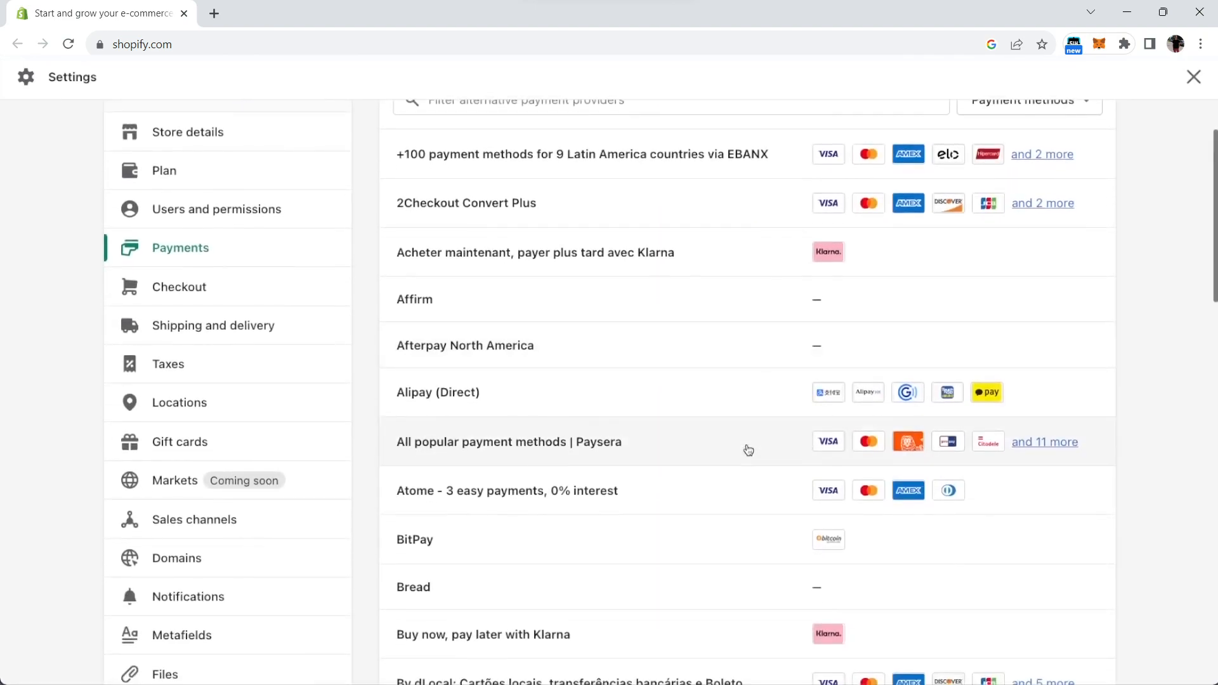
pyautogui.scroll(-2, 749, 450)
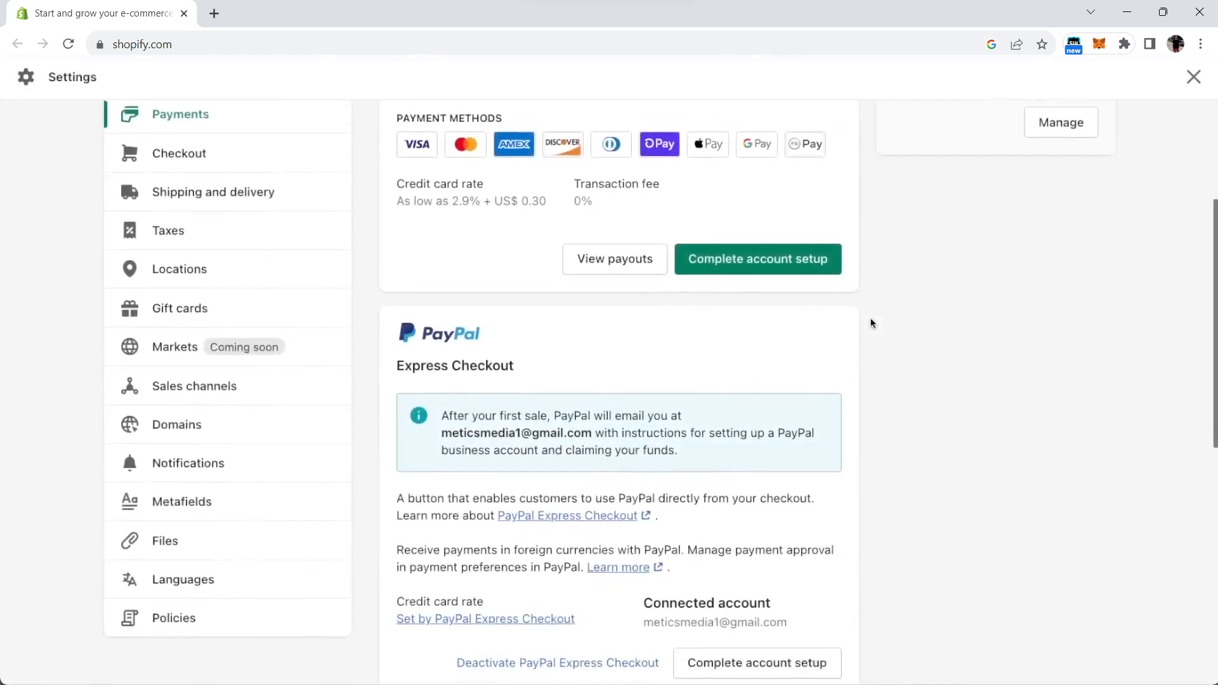
# - Deactivate PayPal Express Checkout in the payment settings
pyautogui.scroll(-2, 870, 321)
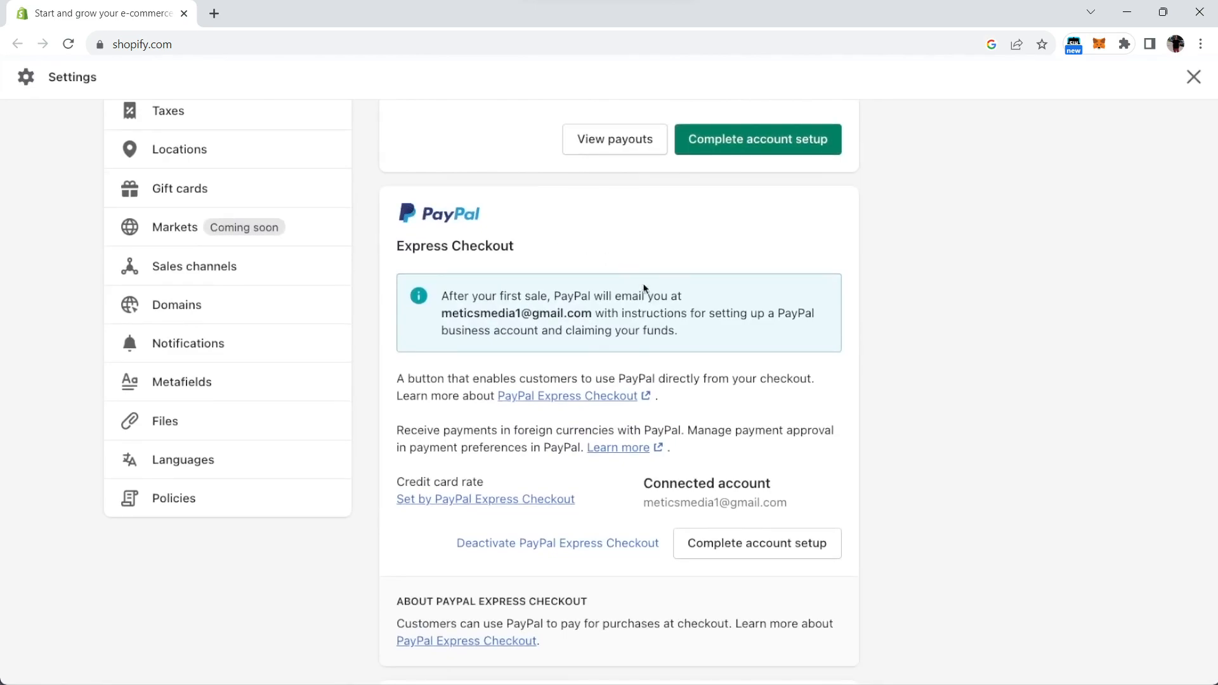
pyautogui.click(591, 543)
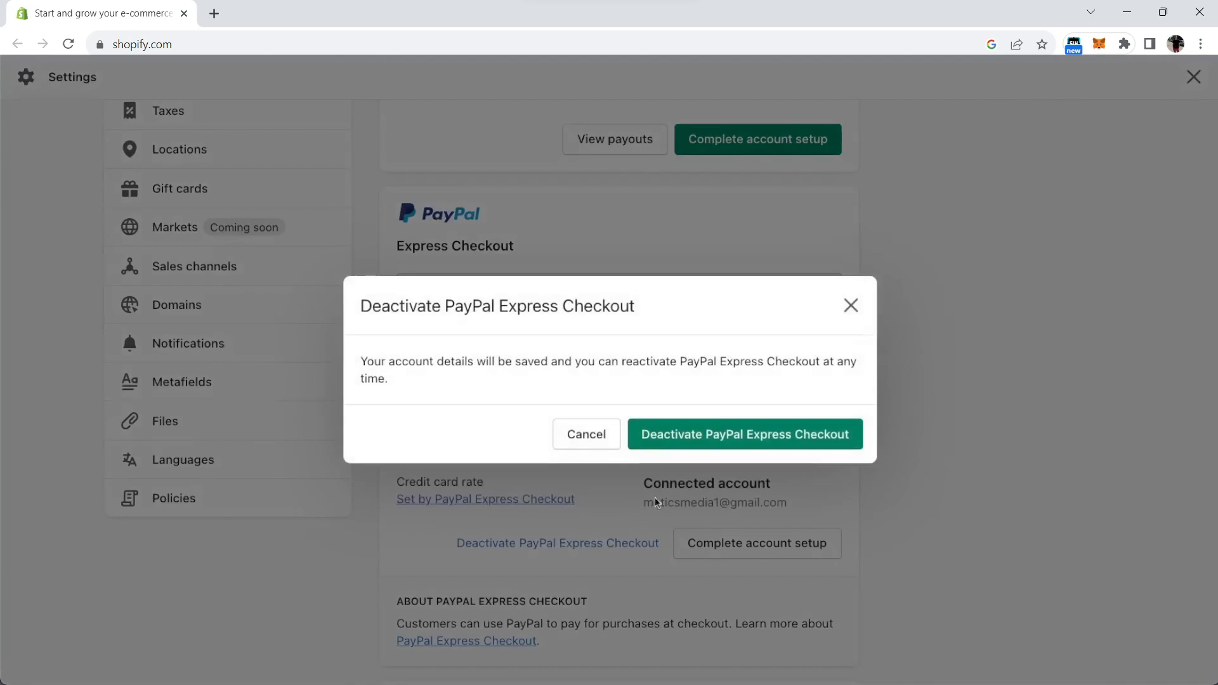
pyautogui.click(692, 440)
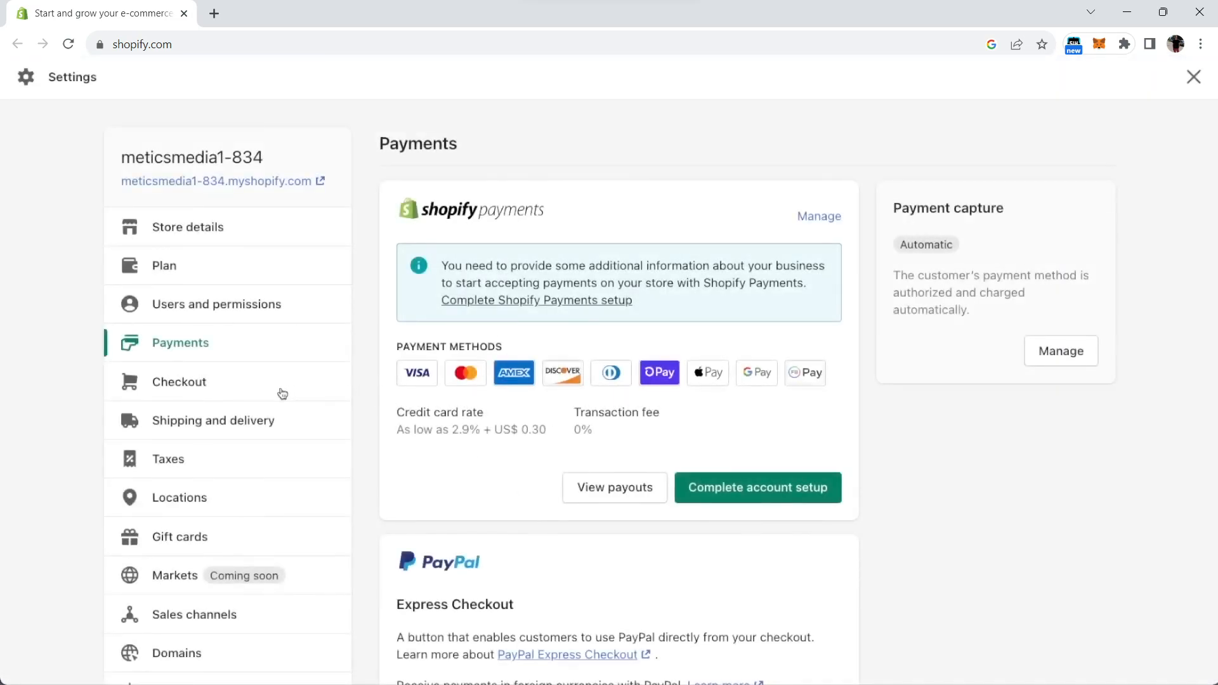
# - In the general shipping rates of the shipping and delivery settings, delete the Domestic and Rest of World zones
pyautogui.click(228, 421)
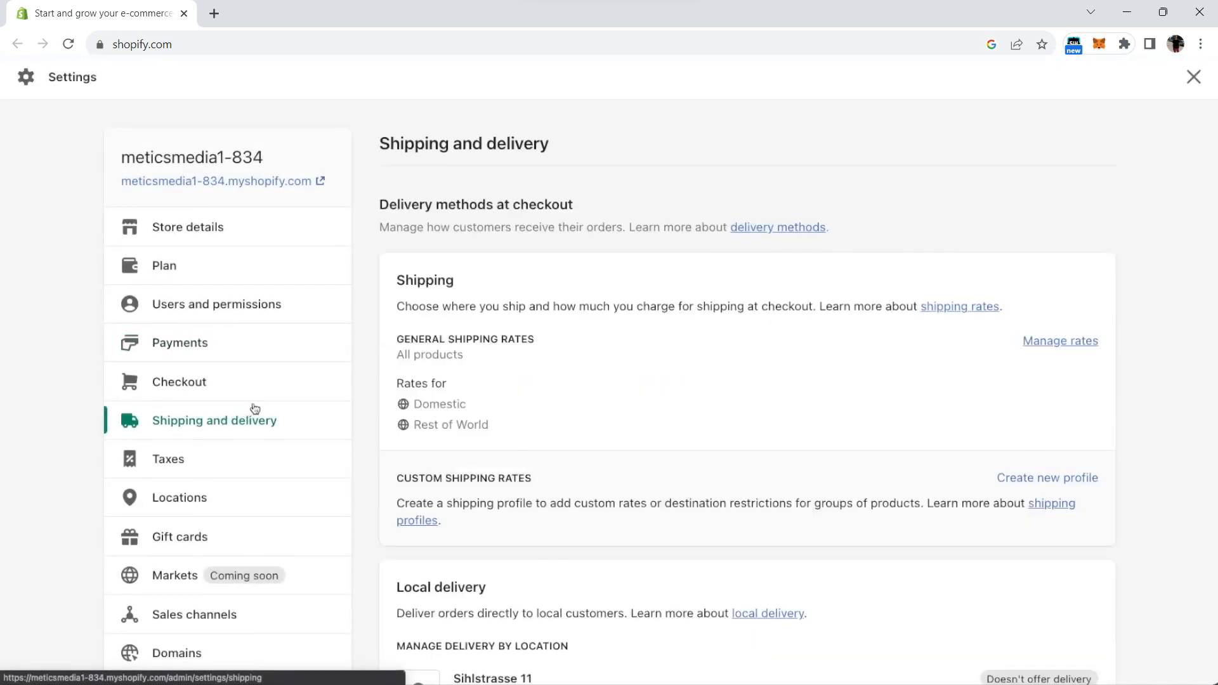
pyautogui.click(1062, 343)
pyautogui.scroll(-5, 1135, 291)
pyautogui.scroll(-3, 1135, 294)
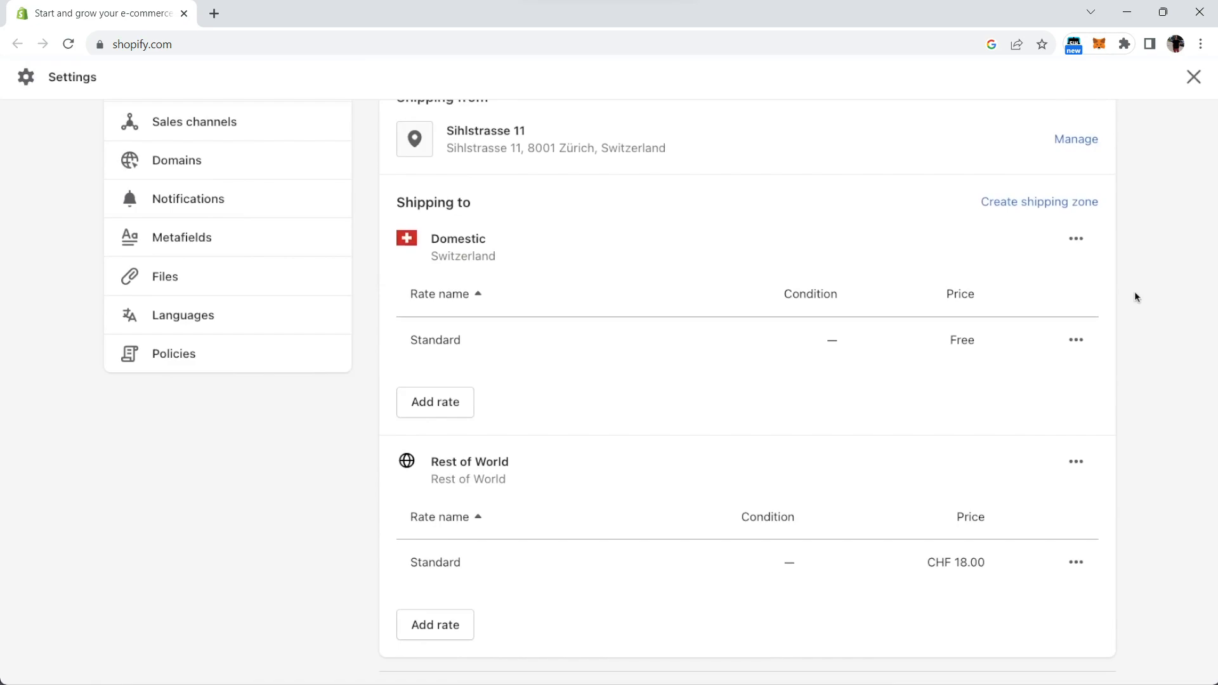
pyautogui.click(1076, 240)
pyautogui.click(1061, 318)
pyautogui.click(1081, 428)
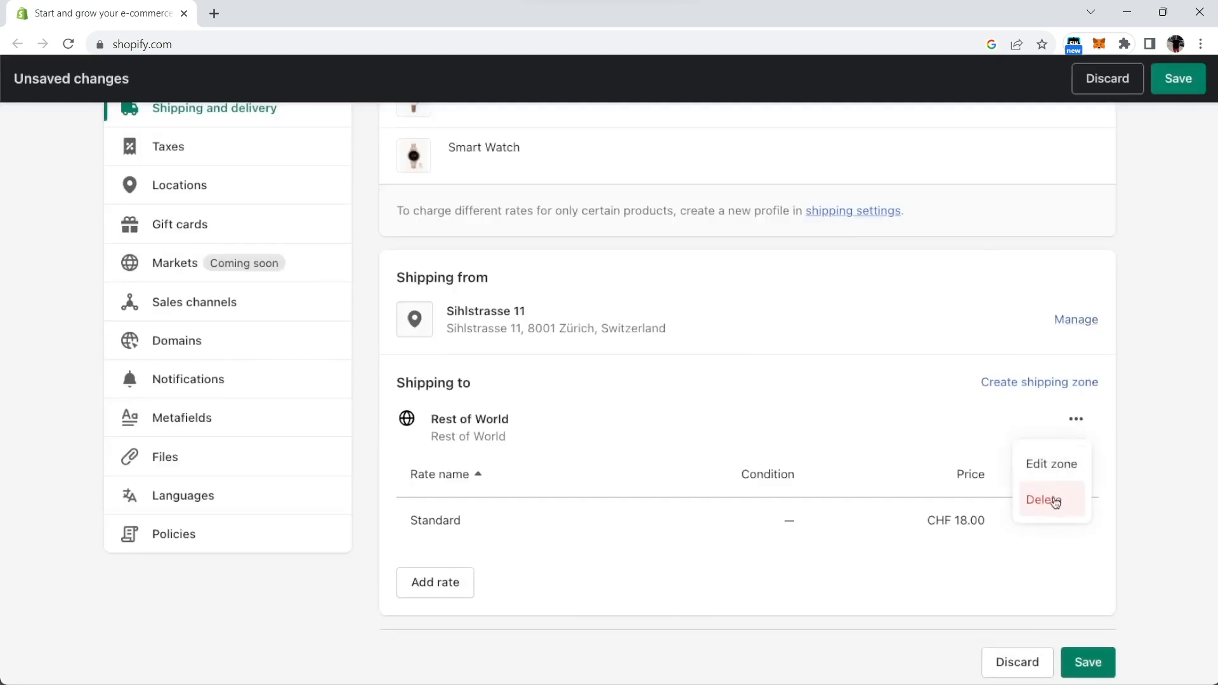
pyautogui.click(1054, 497)
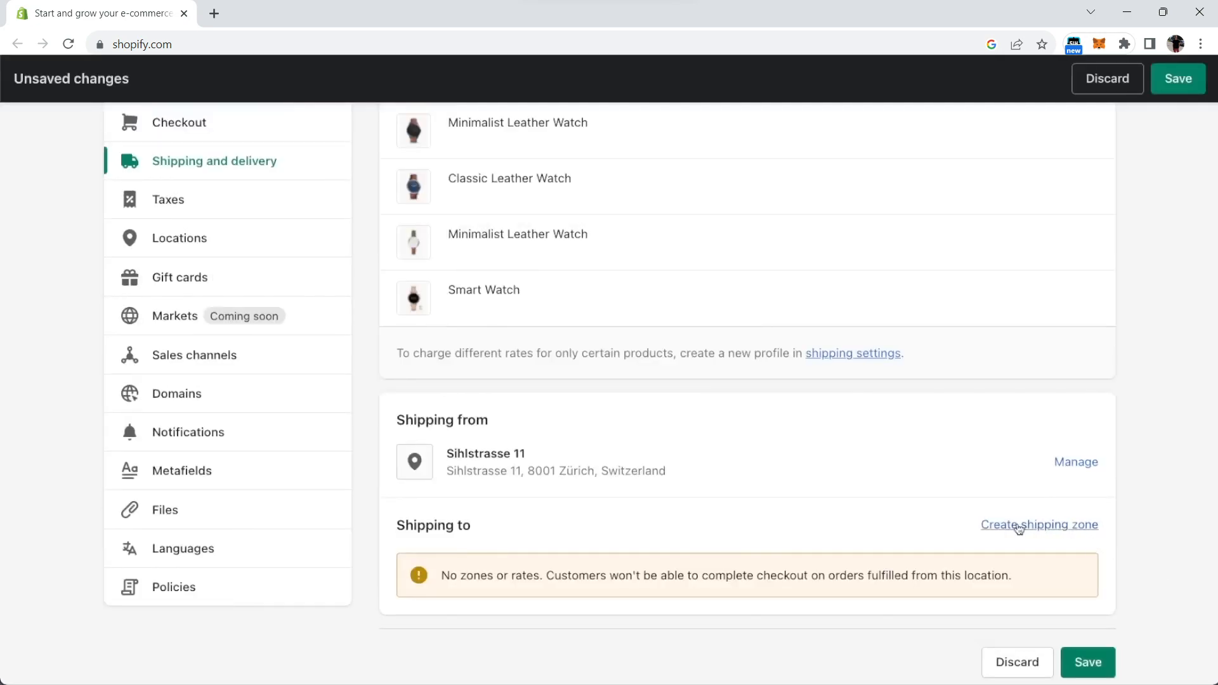
# - Create a shipping zone that covers the rest of the world, leaving the individual countries and regions unselected
pyautogui.click(1057, 527)
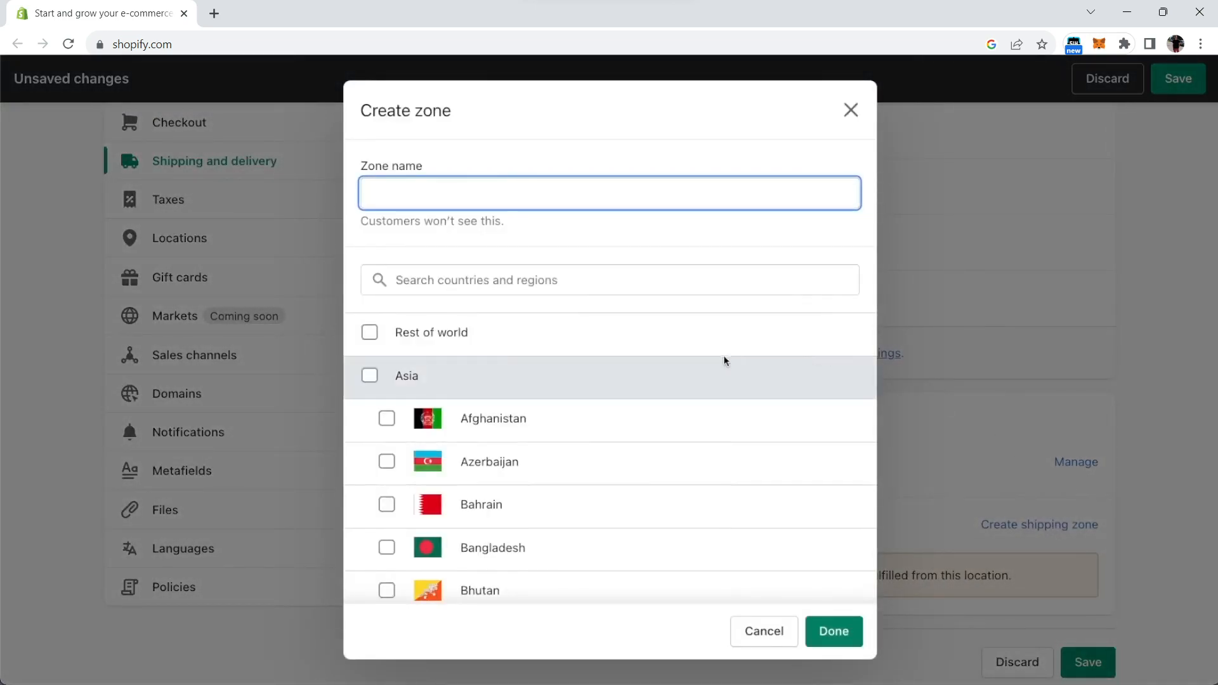
pyautogui.scroll(-4, 722, 356)
pyautogui.scroll(-3, 722, 358)
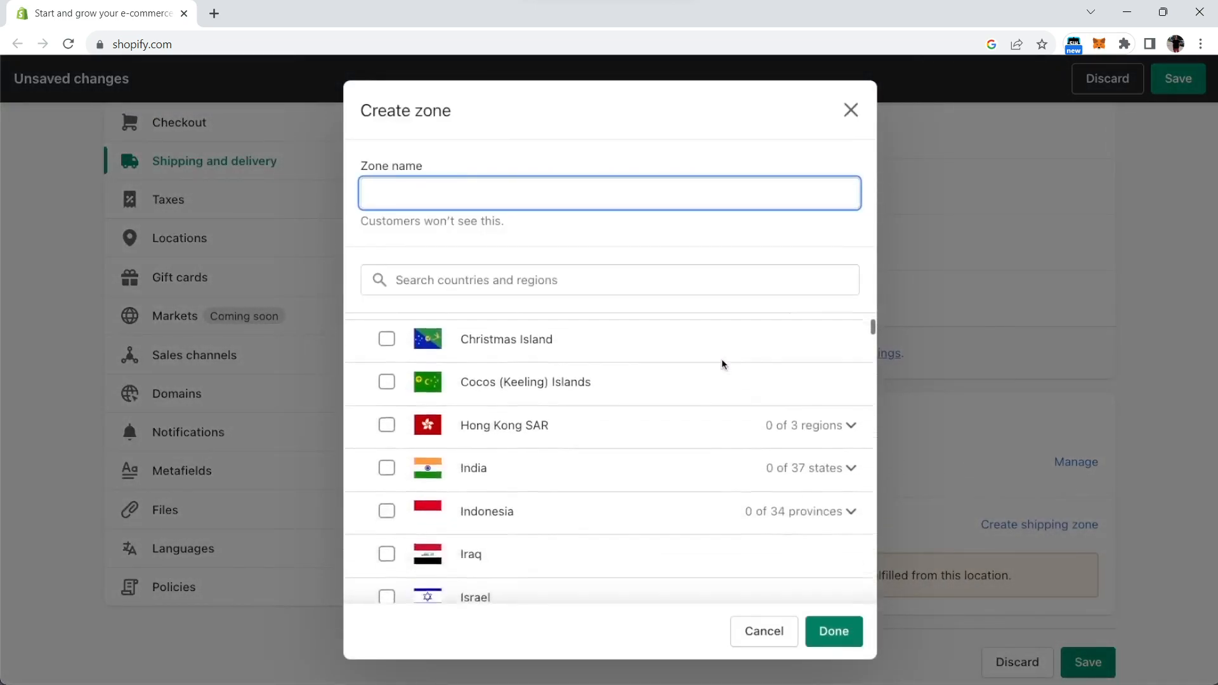
pyautogui.scroll(2, 722, 351)
pyautogui.scroll(3, 722, 351)
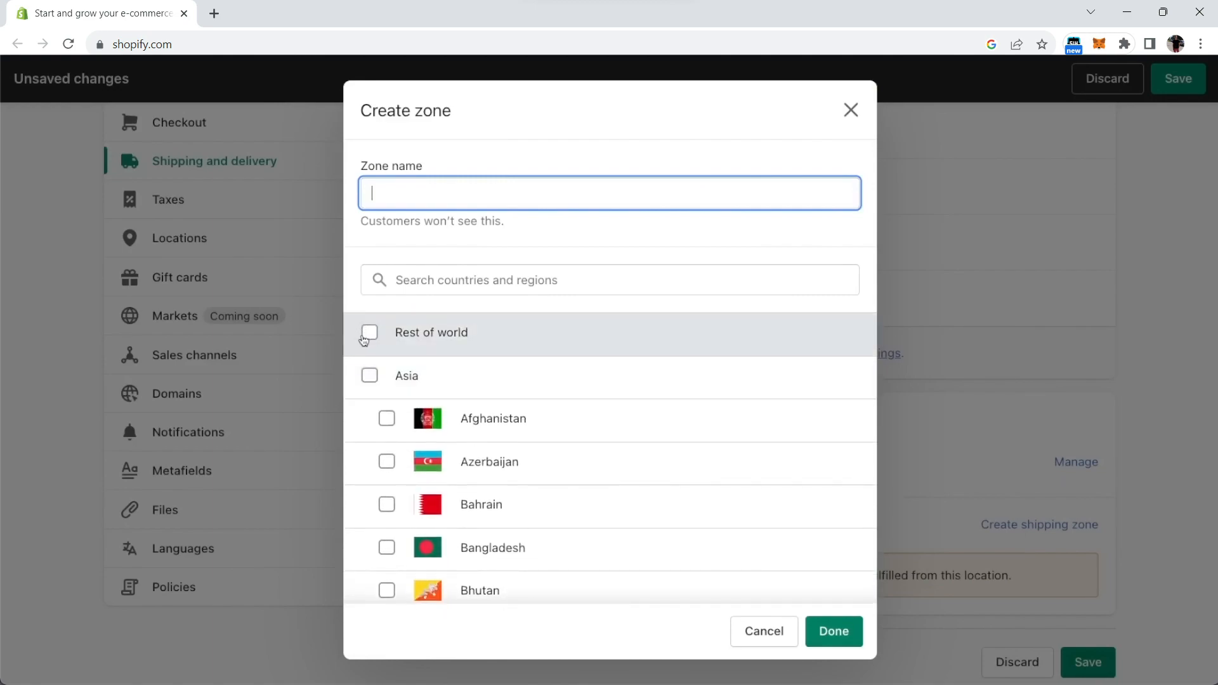
pyautogui.click(368, 340)
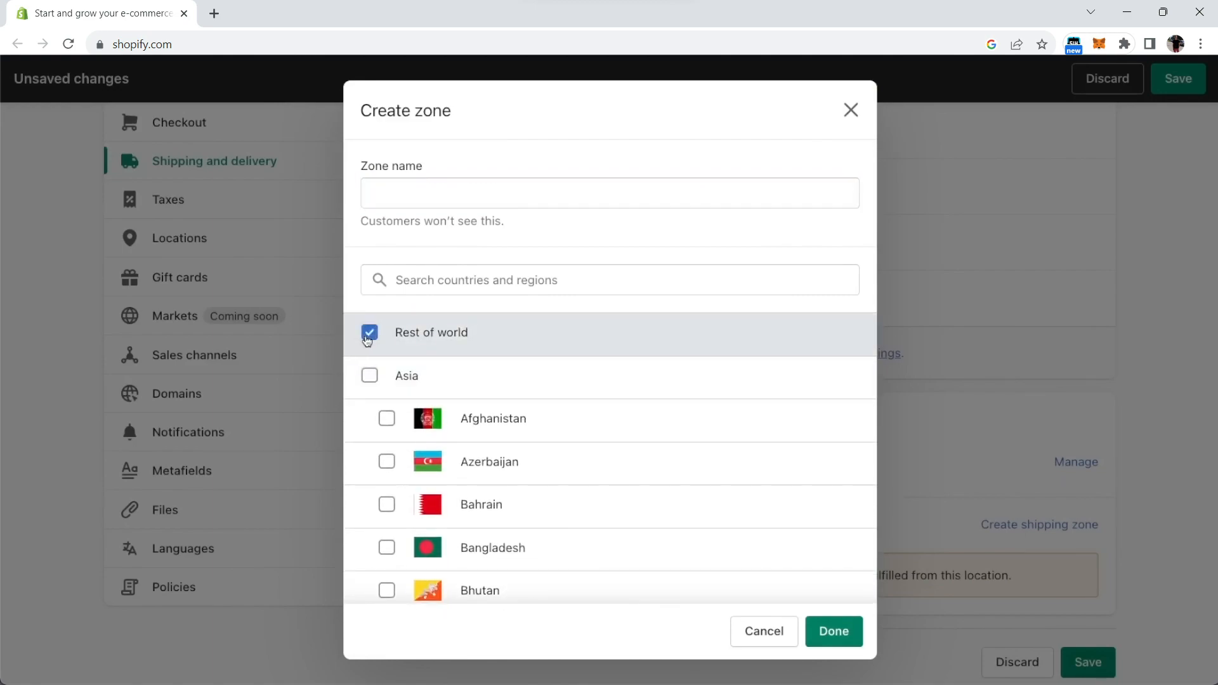
pyautogui.click(819, 631)
# - Add a custom rate named "Free Shipping" at CHF 0.00 to the Rest of world zone
pyautogui.scroll(-2, 813, 628)
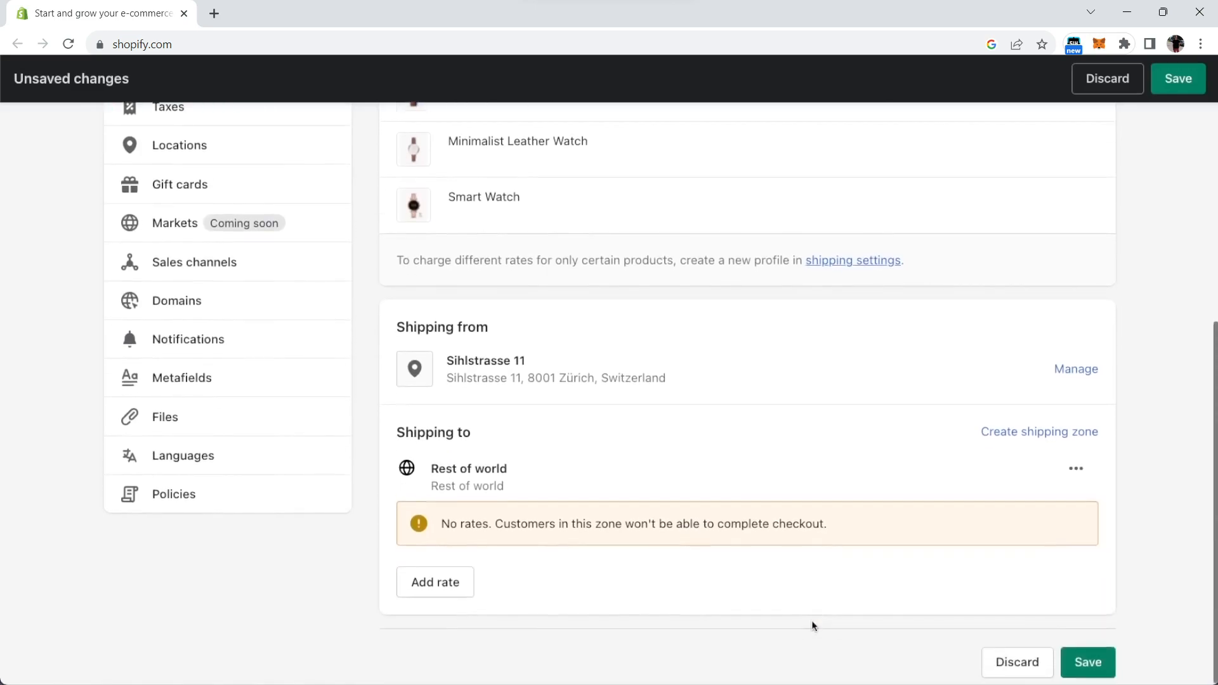
pyautogui.click(469, 582)
pyautogui.write('Free Shipping')
pyautogui.click(699, 393)
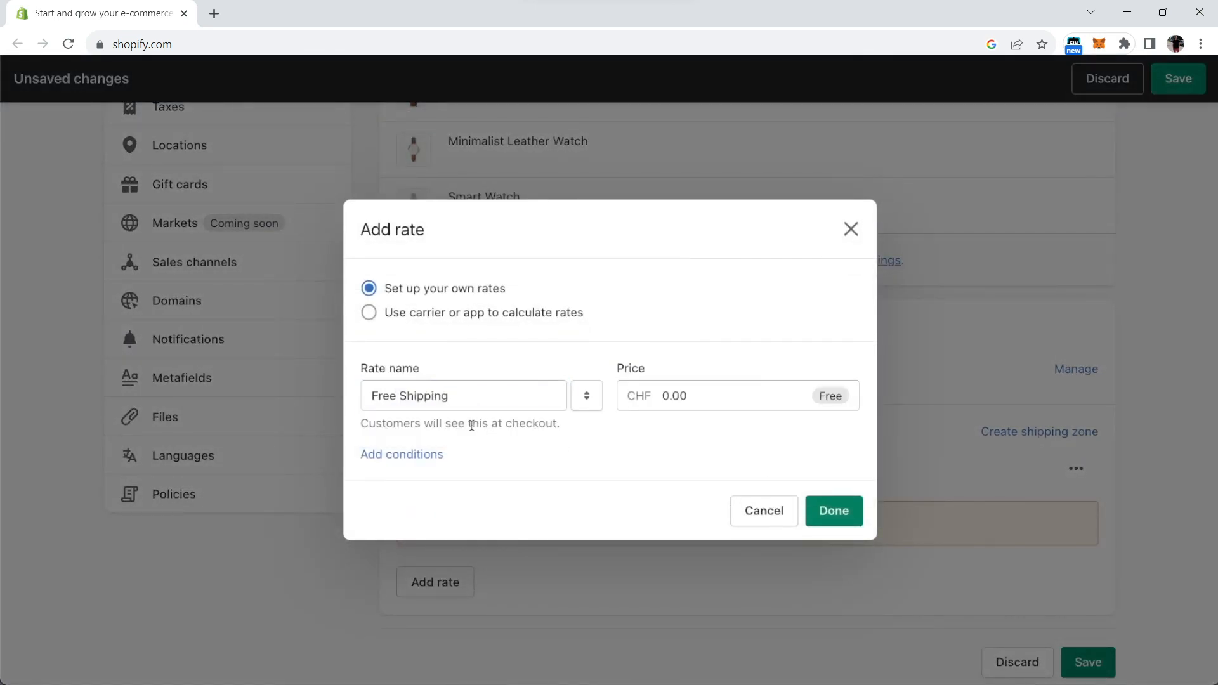
pyautogui.click(833, 511)
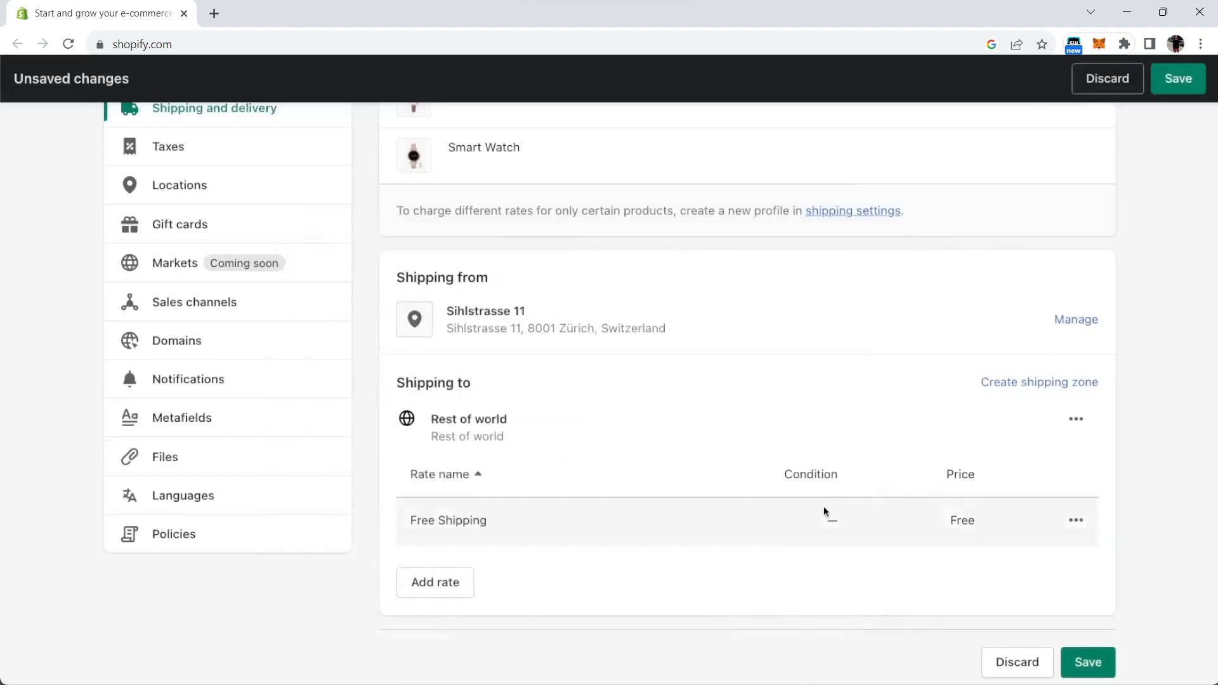
# - Open the domain settings and examine the store's primary myshopify domain name
pyautogui.click(291, 347)
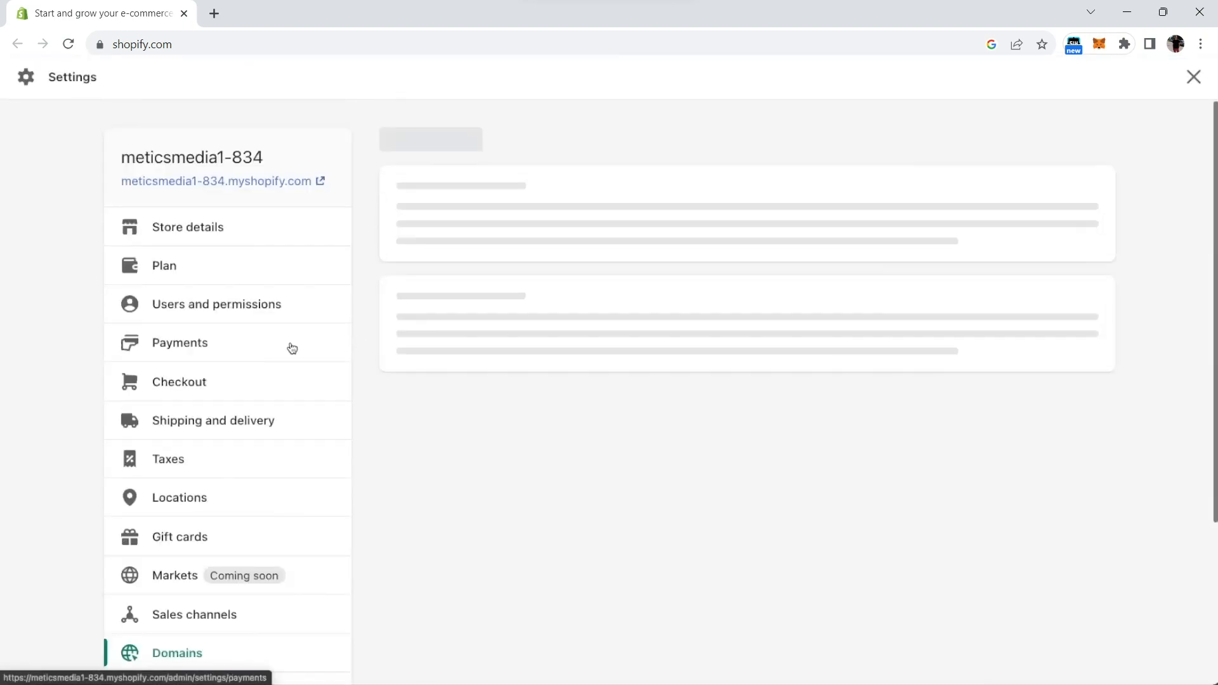
pyautogui.scroll(5, 514, 301)
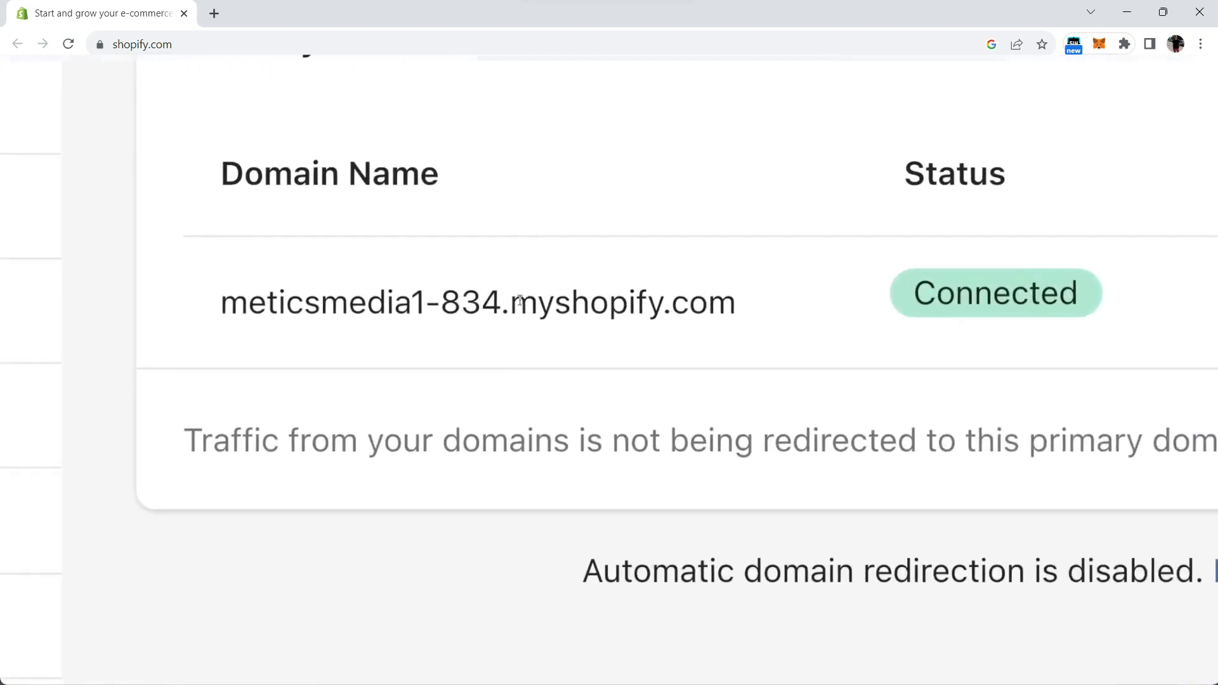
pyautogui.moveTo(515, 301); pyautogui.dragTo(664, 303)
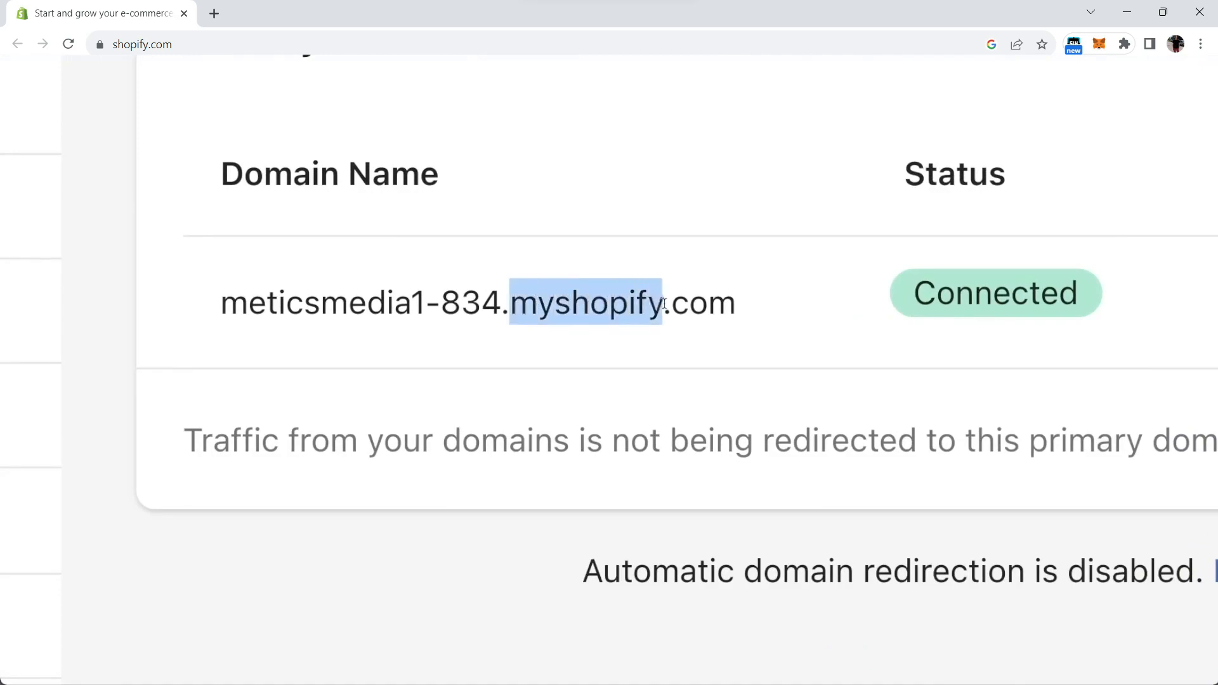
pyautogui.click(663, 303)
pyautogui.scroll(-5, 664, 303)
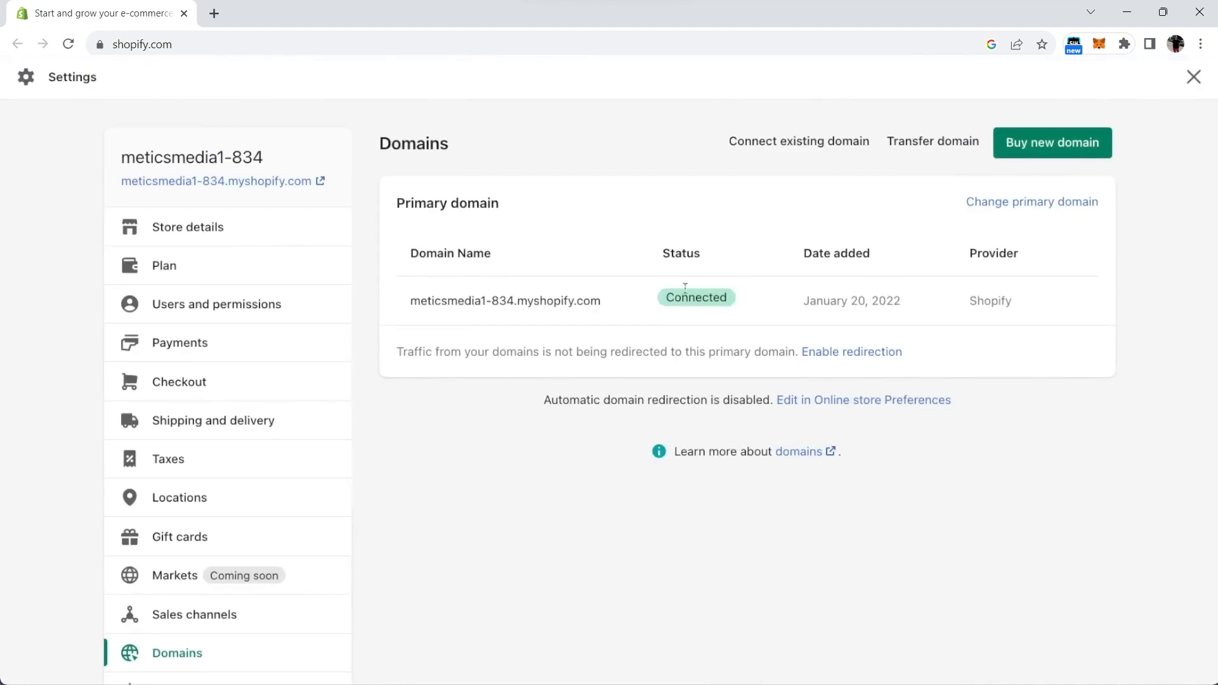
# - Check the options for connecting or buying a domain and search for the new domain "meticswatches"
pyautogui.click(766, 151)
pyautogui.click(1046, 151)
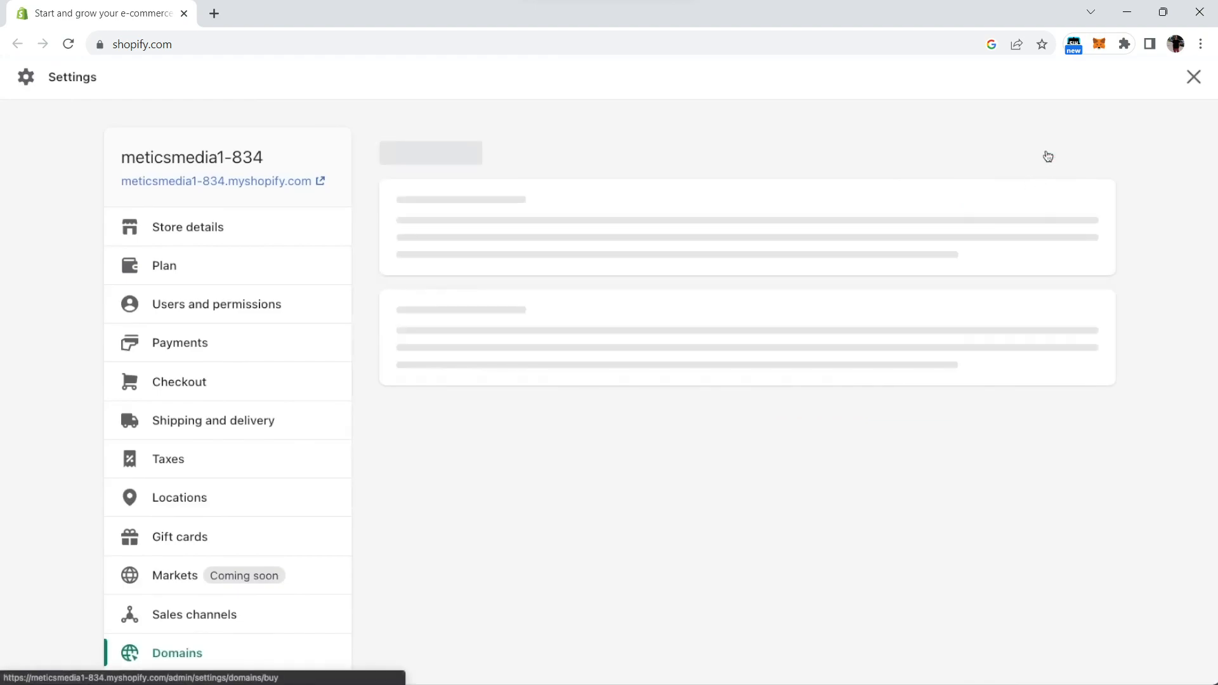
pyautogui.write('meticswatches')
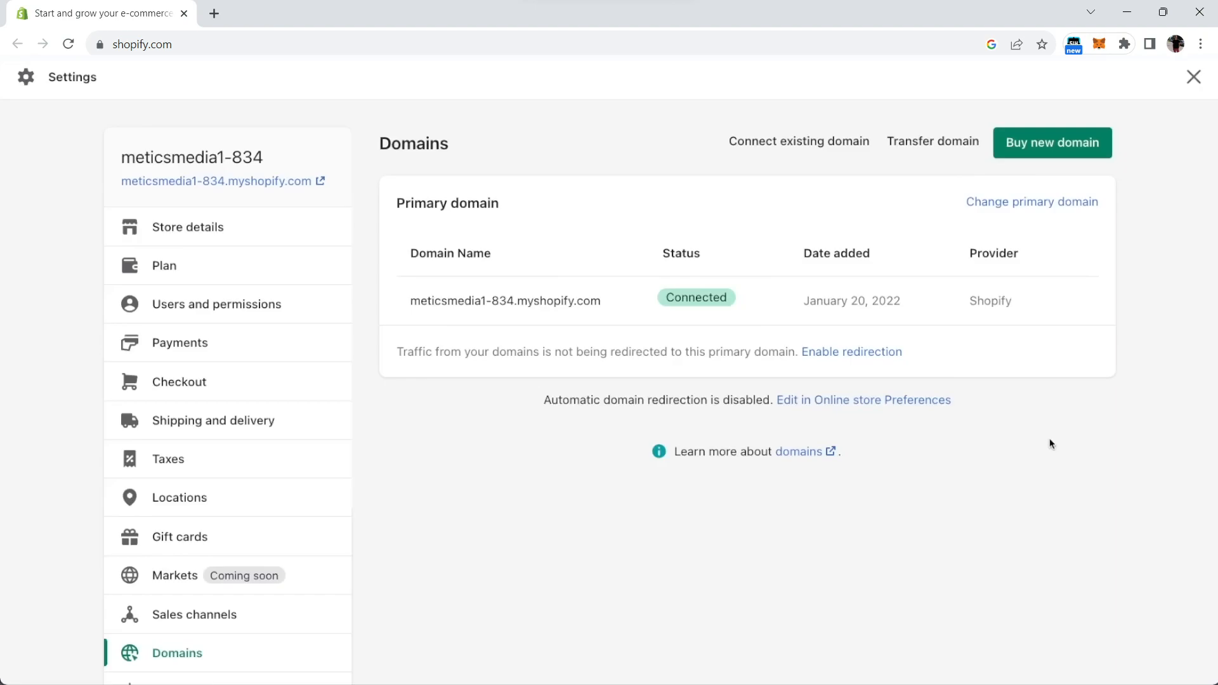
# - Leave the settings, view the online store's home page, and browse its Mens collection
pyautogui.click(1193, 81)
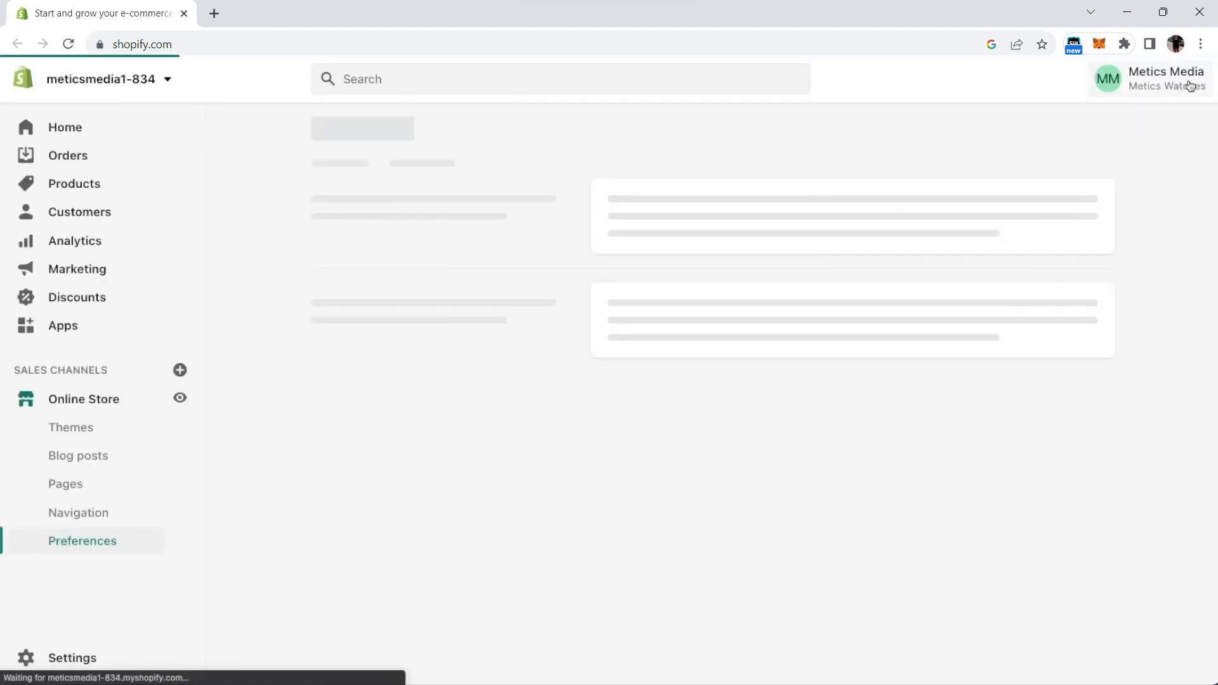
pyautogui.click(180, 398)
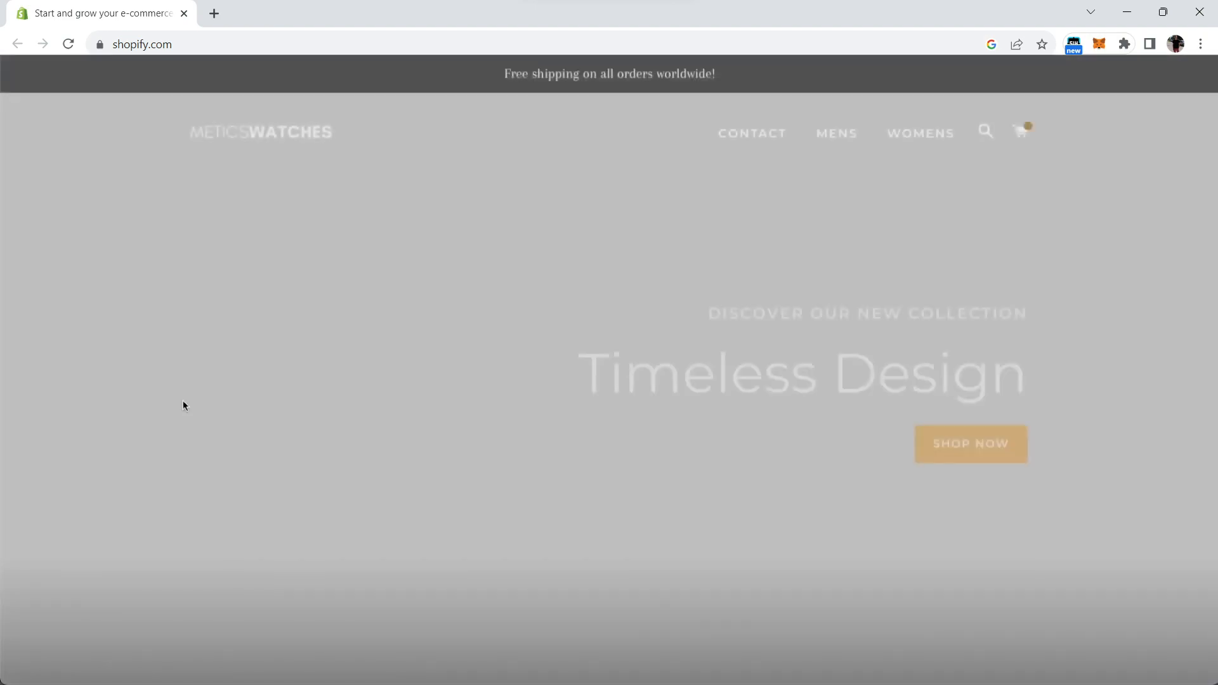
pyautogui.scroll(-1, 547, 330)
pyautogui.scroll(-5, 544, 329)
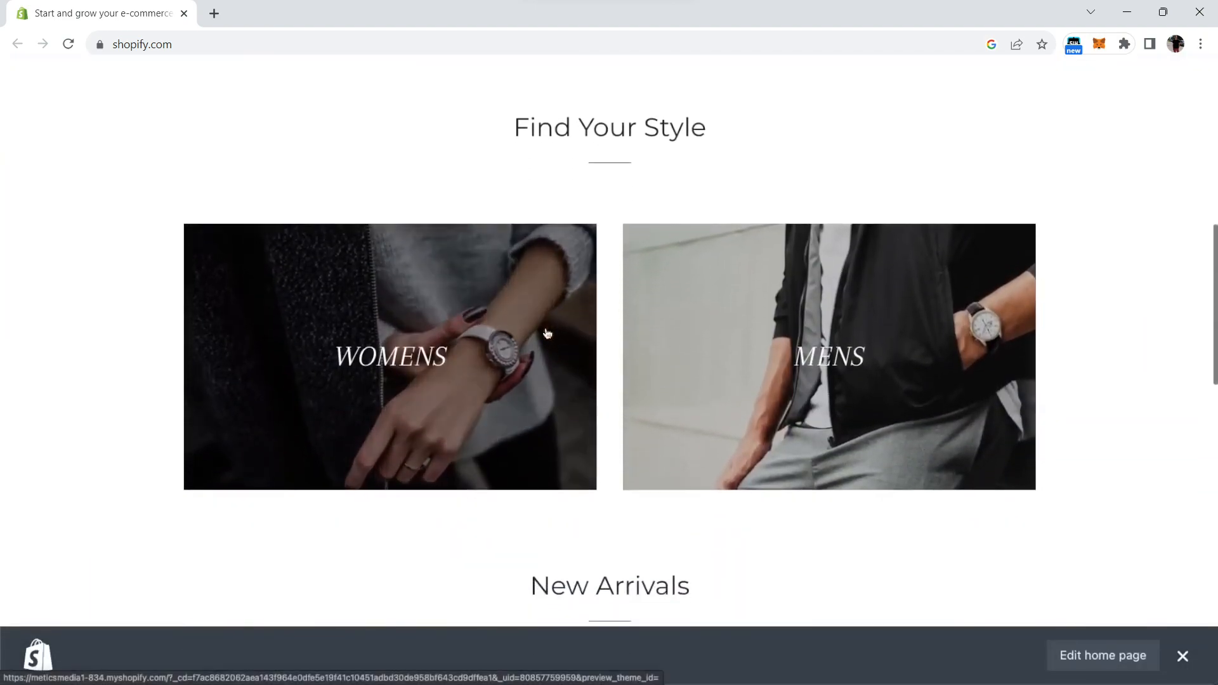
pyautogui.click(860, 355)
pyautogui.scroll(-3, 863, 357)
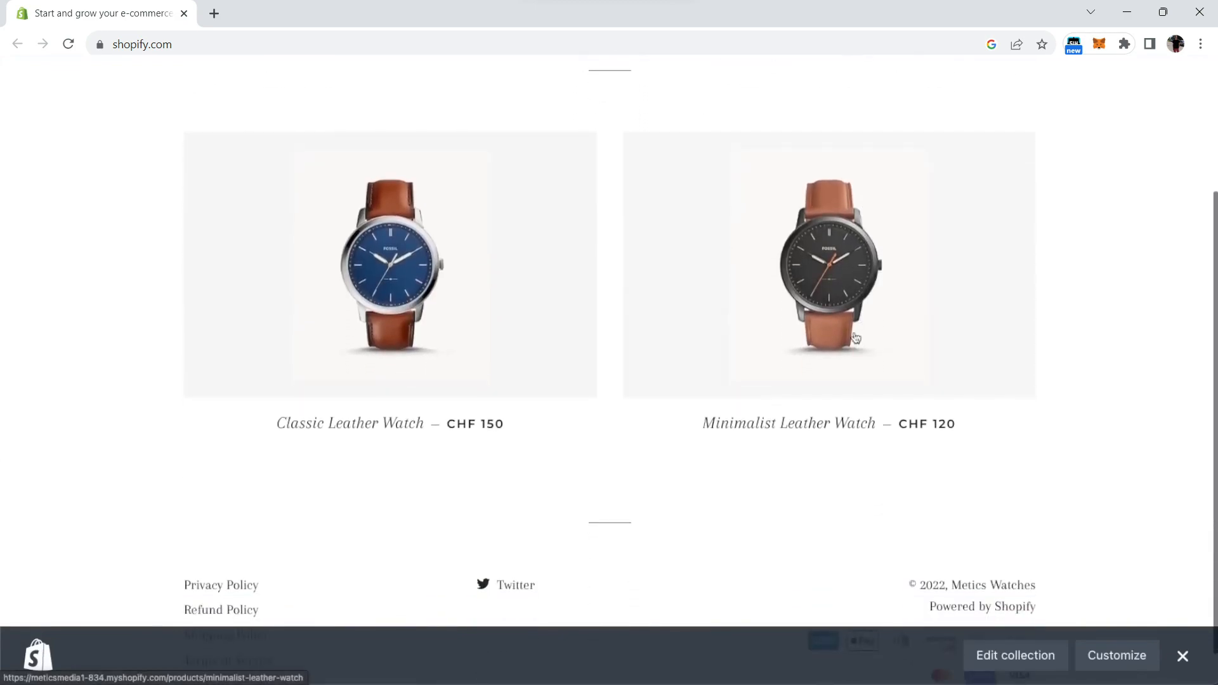